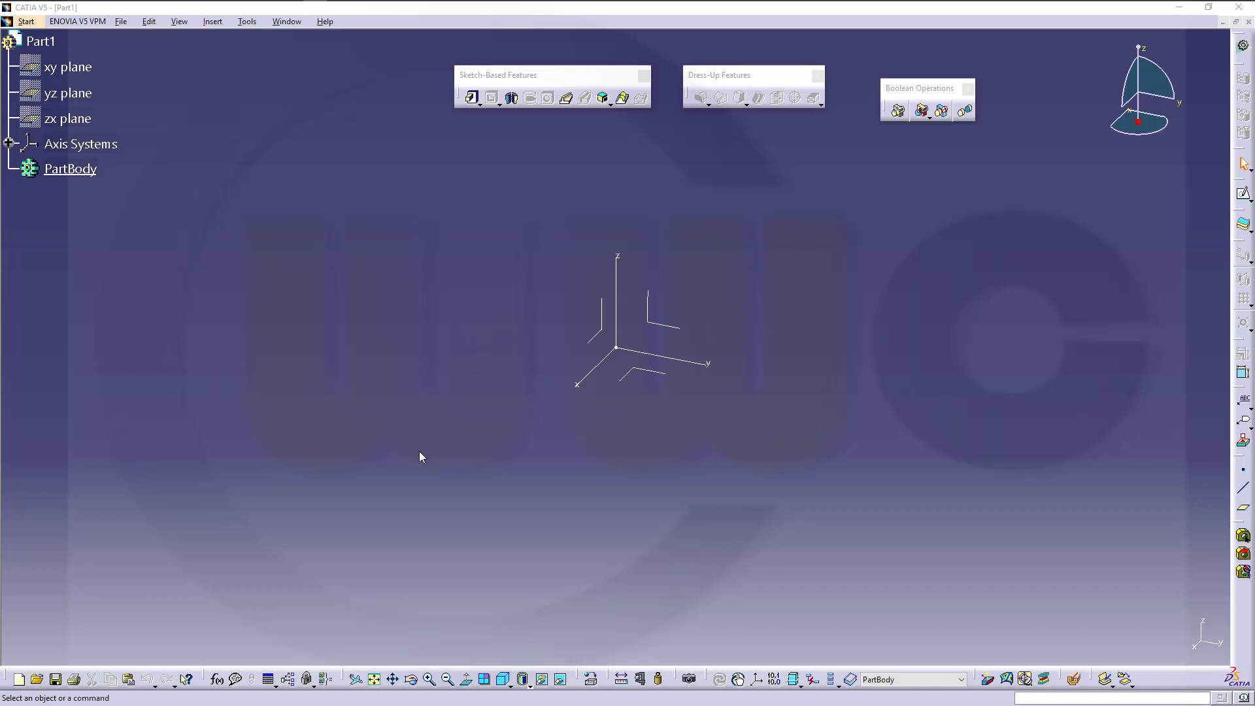
# Step: Start a sketch on the yz plane and draw a rectangle about 174 by 89 mm around the origin
pyautogui.click(1243, 196)
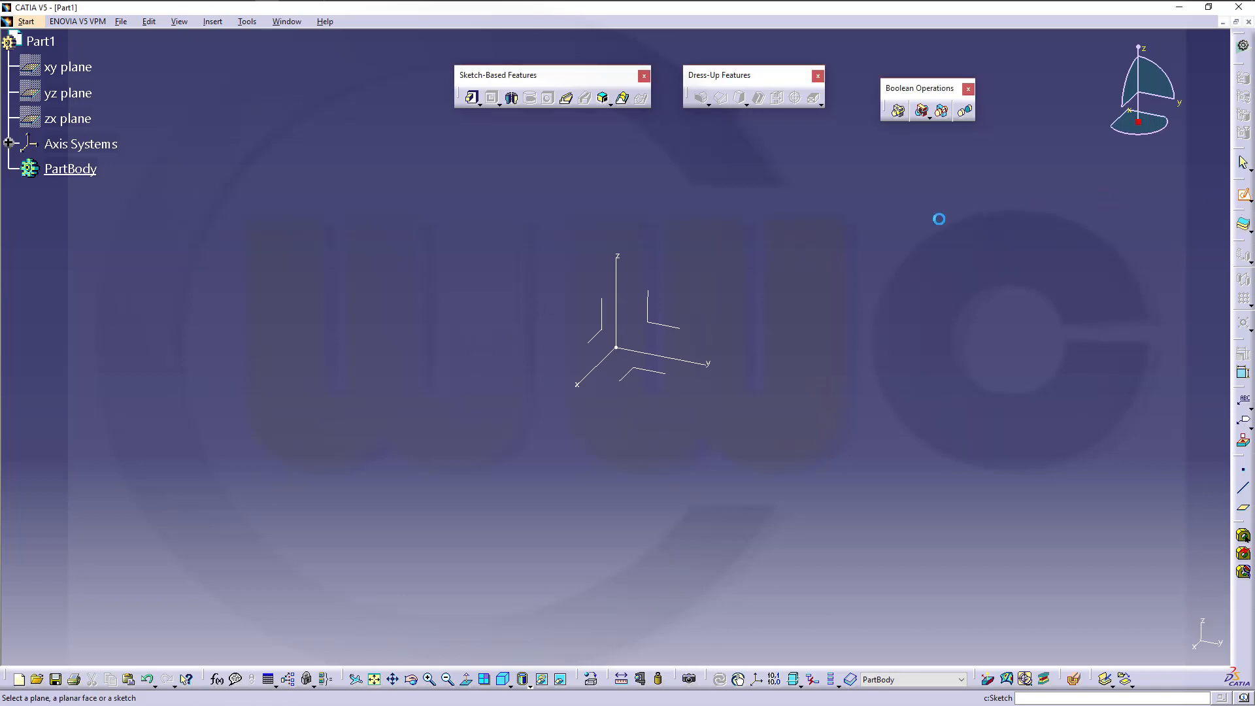
pyautogui.click(659, 323)
pyautogui.moveTo(569, 266)
pyautogui.mouseDown()
pyautogui.moveTo(579, 308)
pyautogui.moveTo(700, 364)
pyautogui.mouseUp()
pyautogui.click(544, 679)
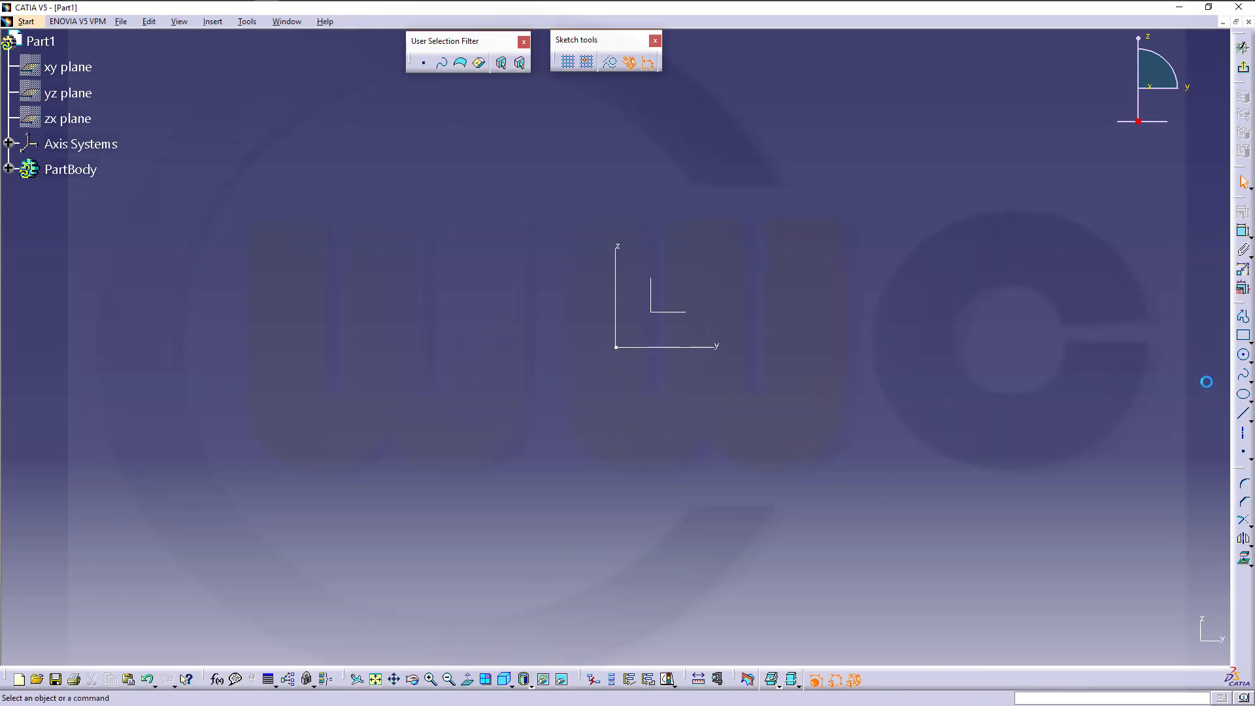
pyautogui.click(392, 209)
pyautogui.click(845, 441)
pyautogui.click(851, 442)
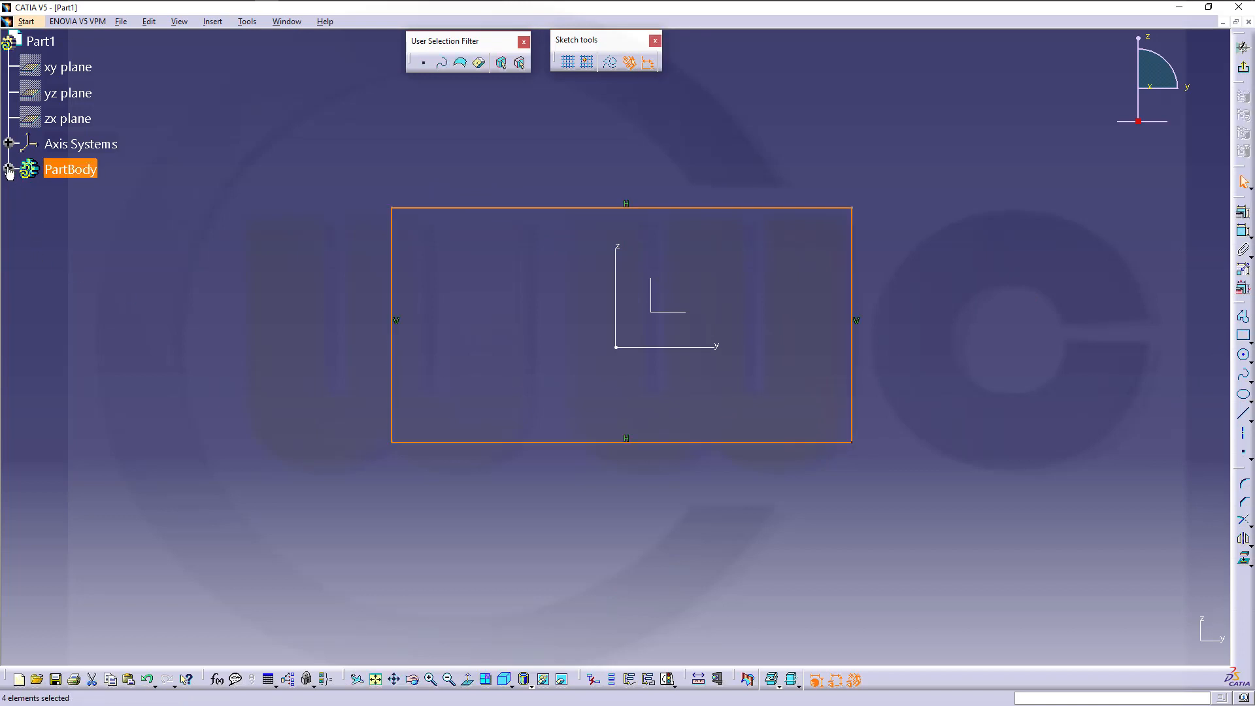
# Step: Delete the four automatic parallelism constraints from the rectangle sketch
pyautogui.click(9, 170)
pyautogui.click(27, 194)
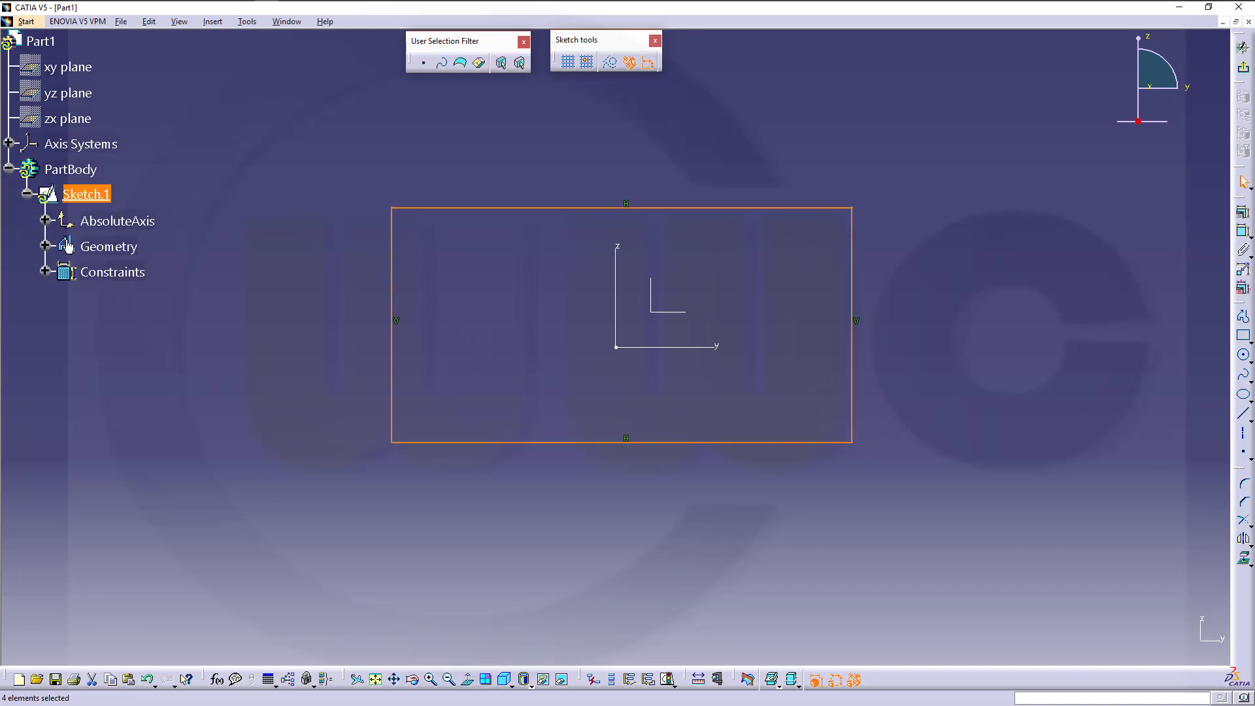
pyautogui.click(44, 272)
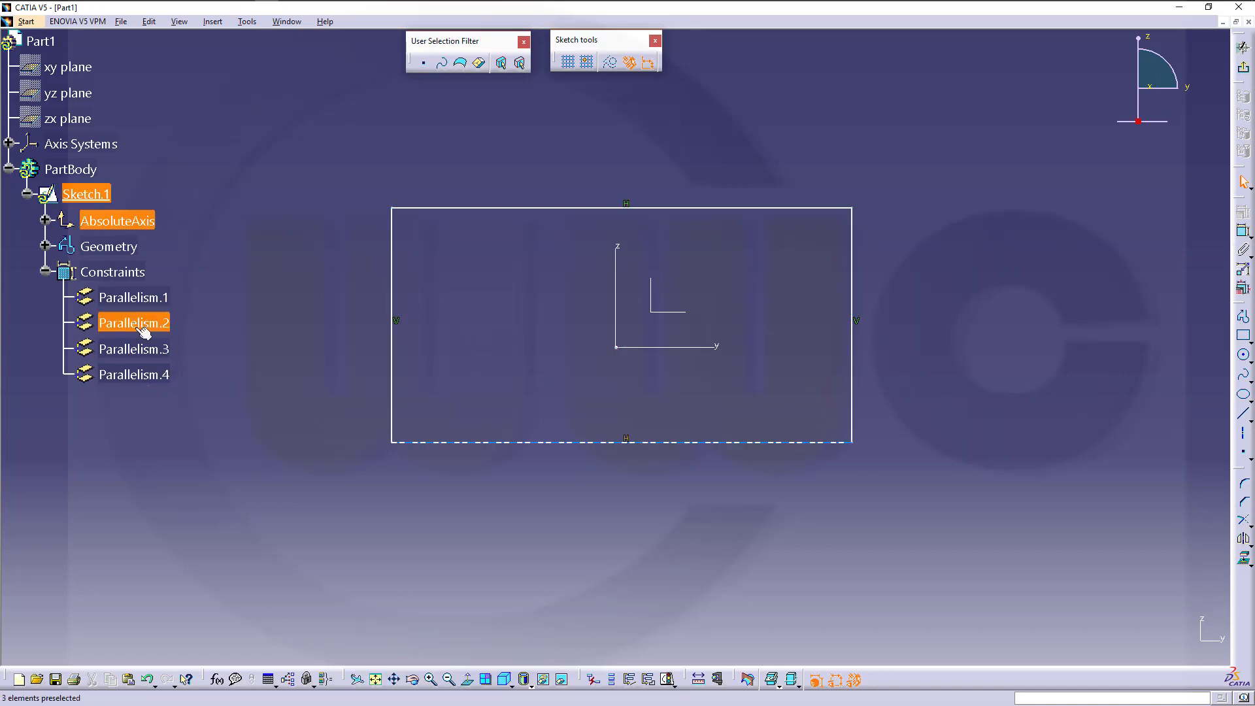
pyautogui.click(139, 296)
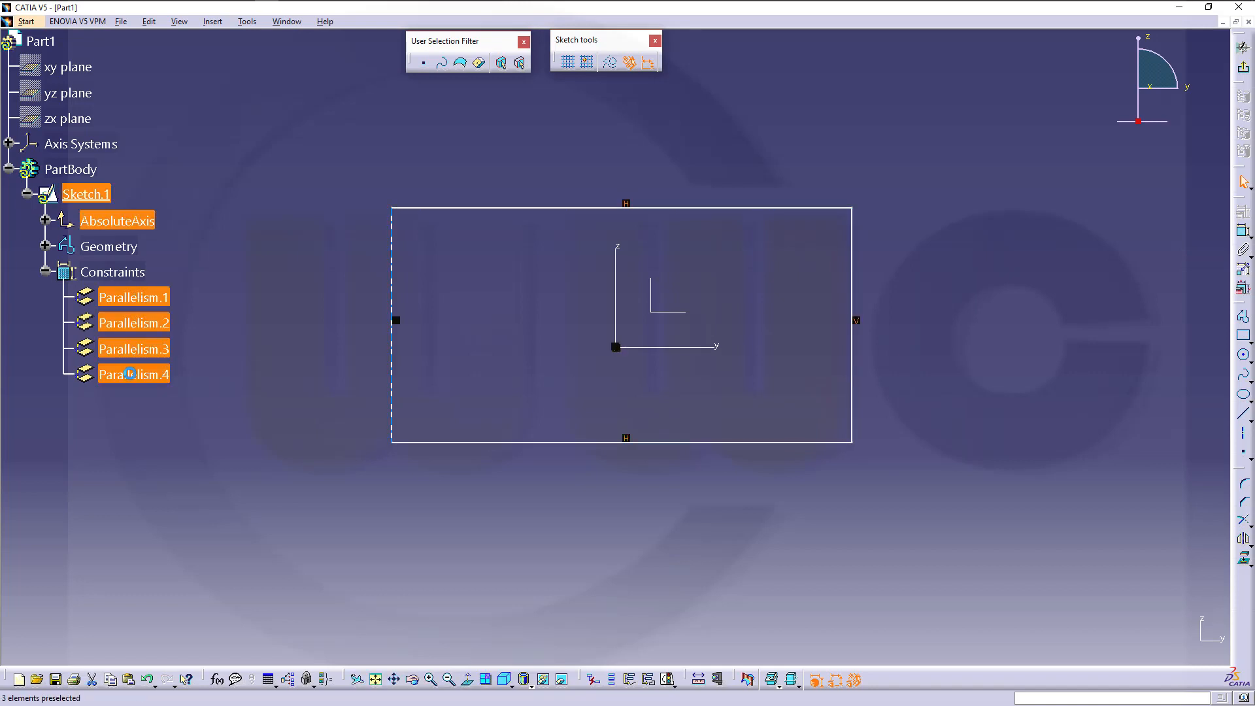
pyautogui.press('Delete')
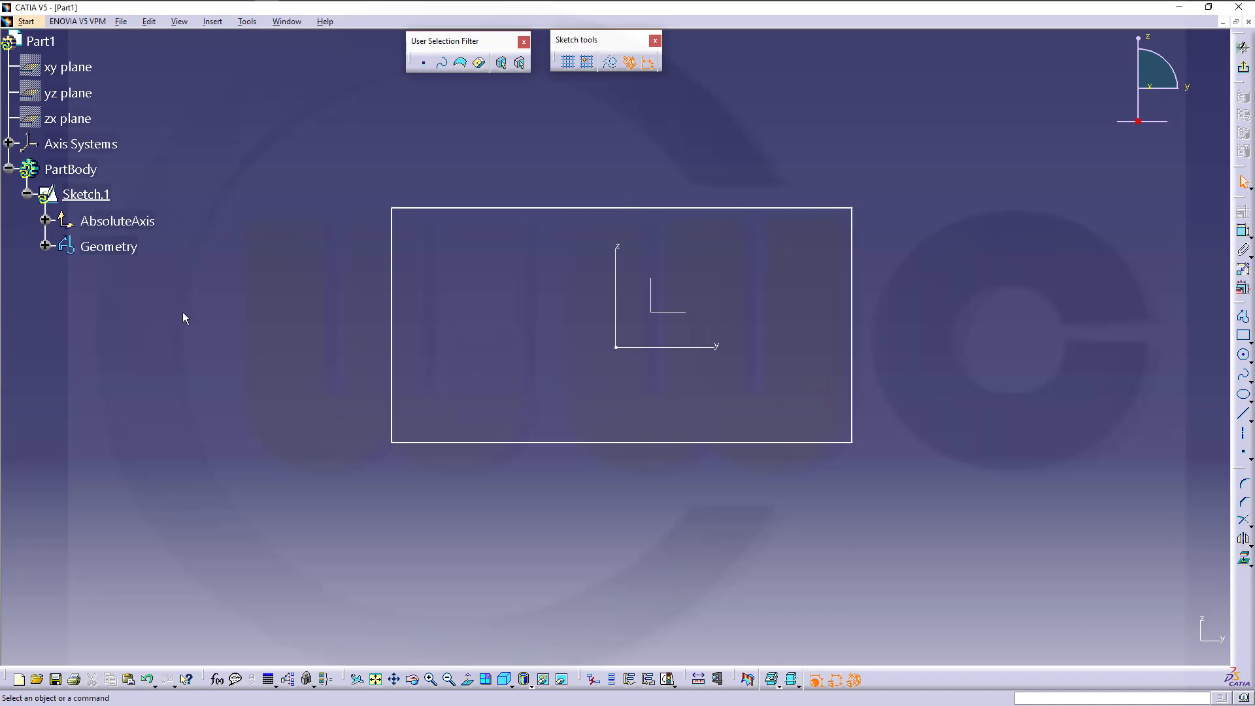
# Step: Dimension the distance between the rectangle's two vertical sides and set it to 300 mm
pyautogui.click(1242, 231)
pyautogui.click(394, 300)
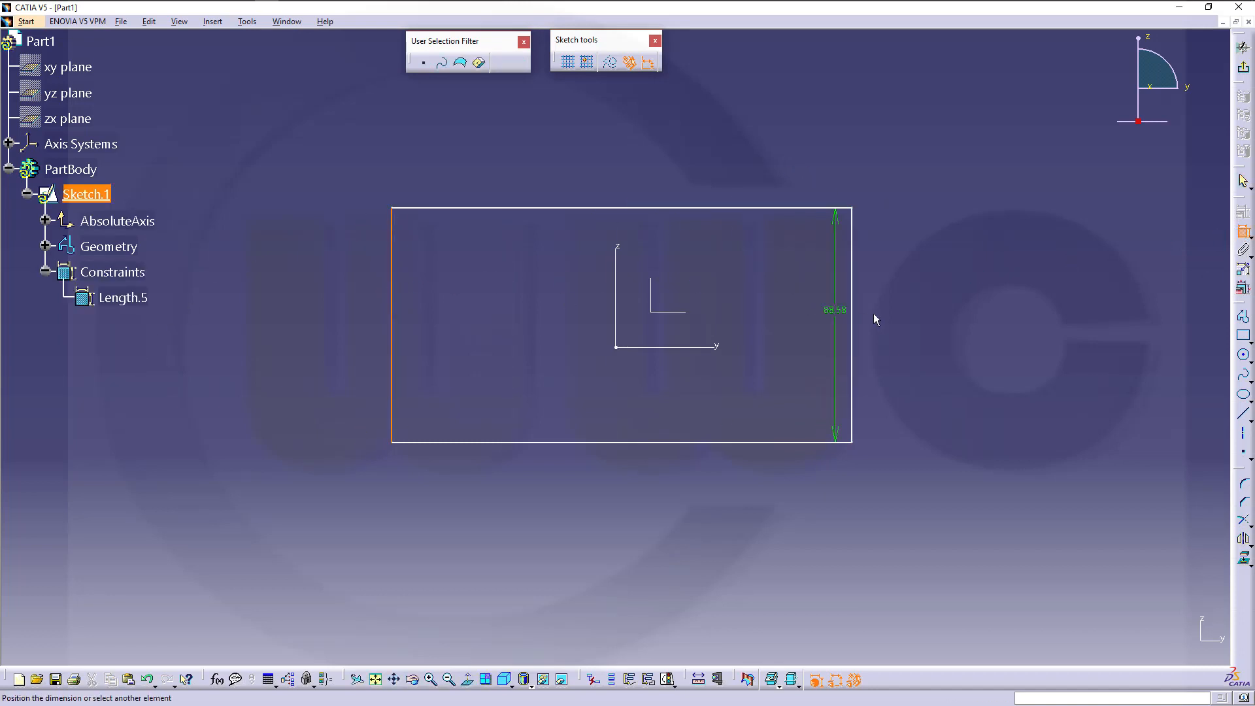
pyautogui.click(855, 314)
pyautogui.click(637, 185)
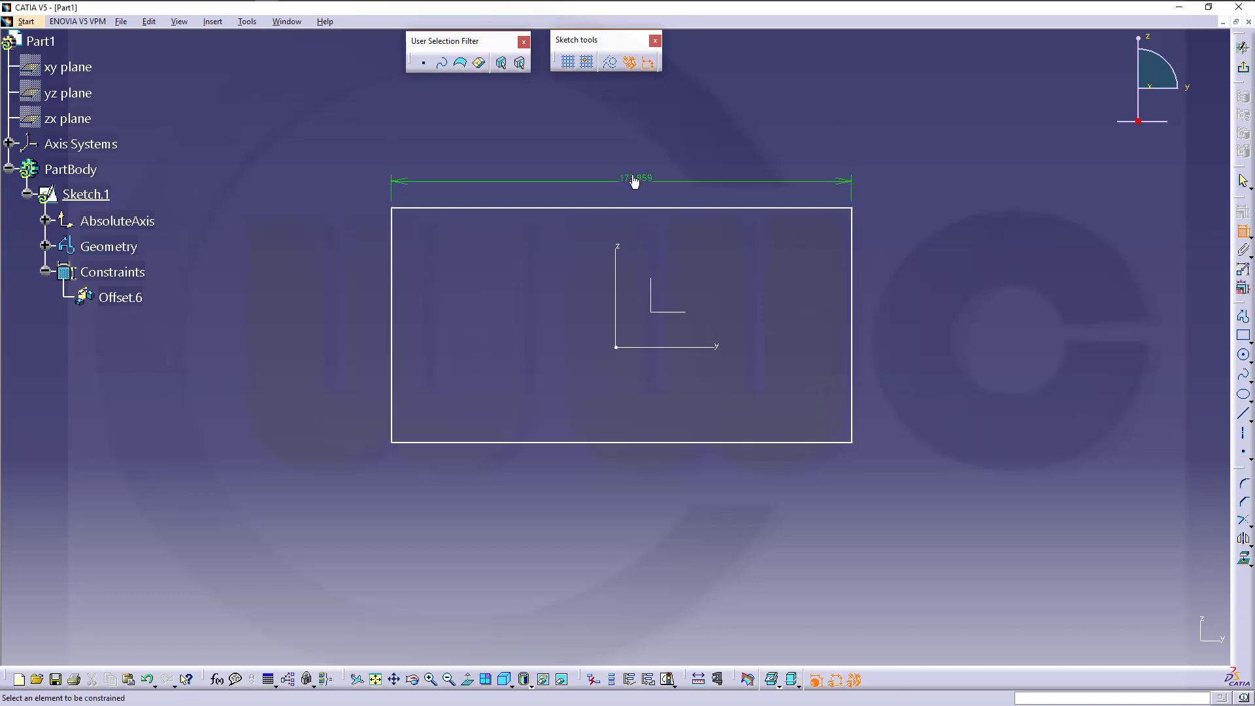
pyautogui.doubleClick(632, 174)
pyautogui.write('30')
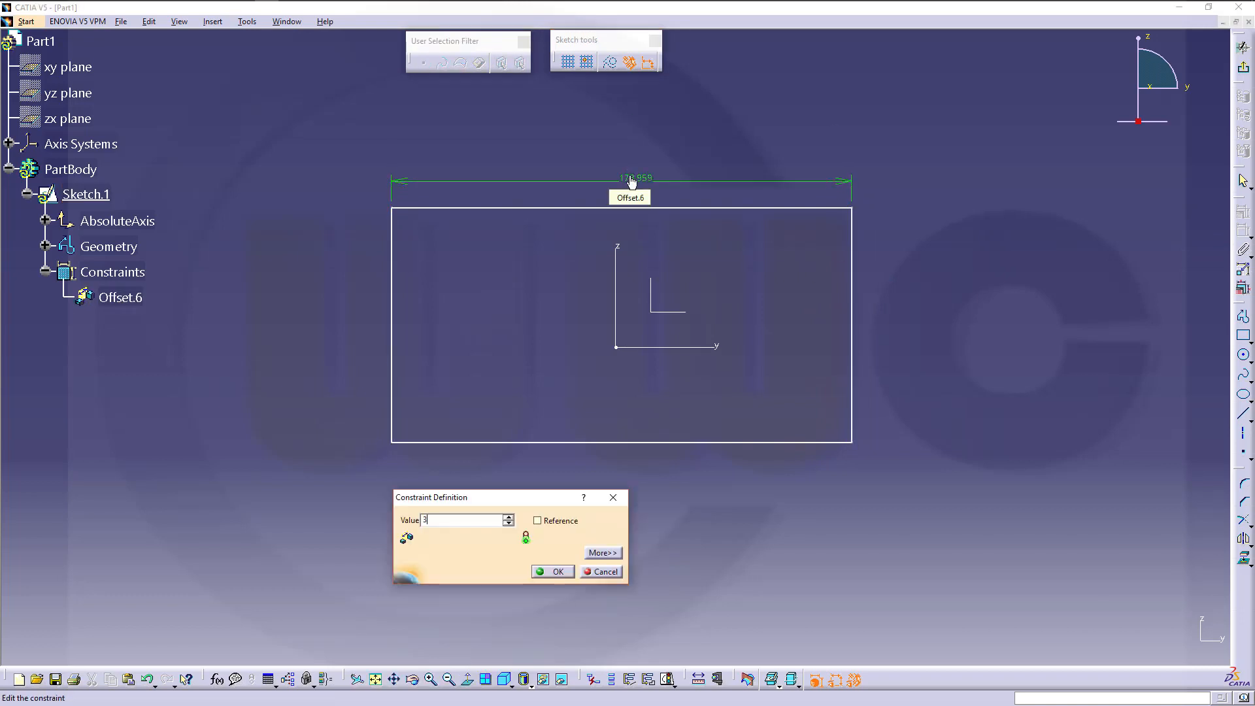
pyautogui.press('Return')
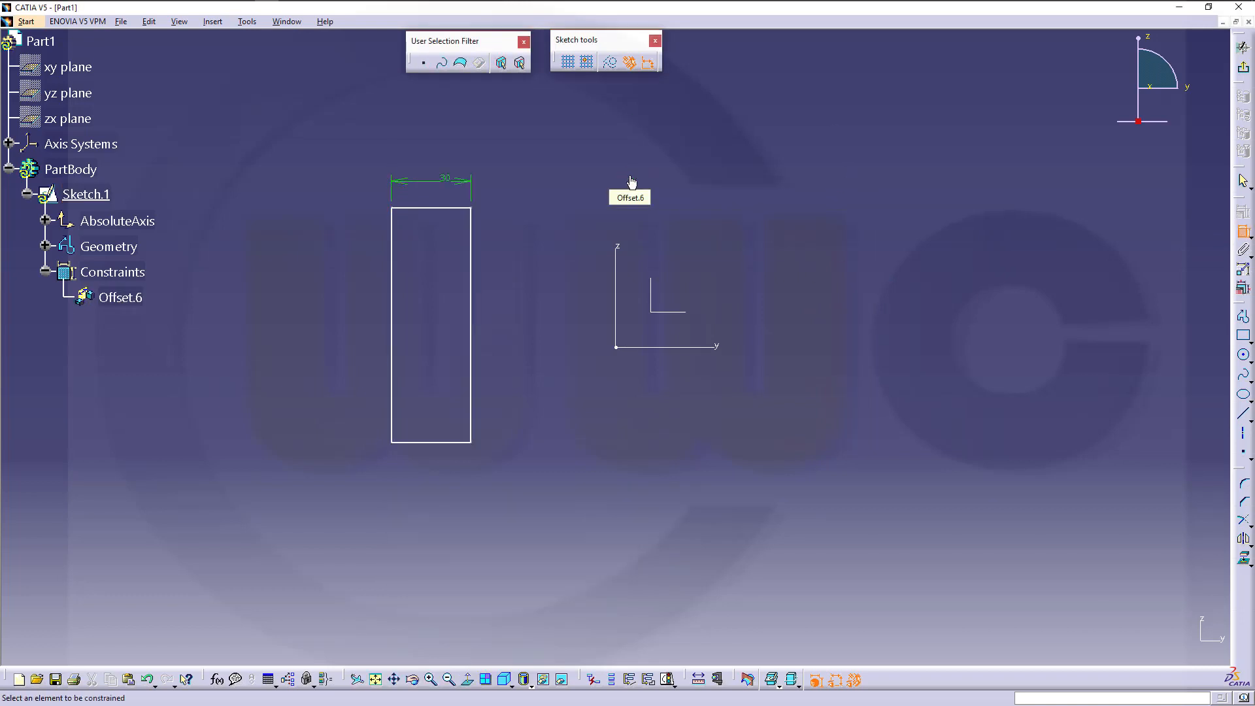
pyautogui.doubleClick(443, 183)
pyautogui.write('300')
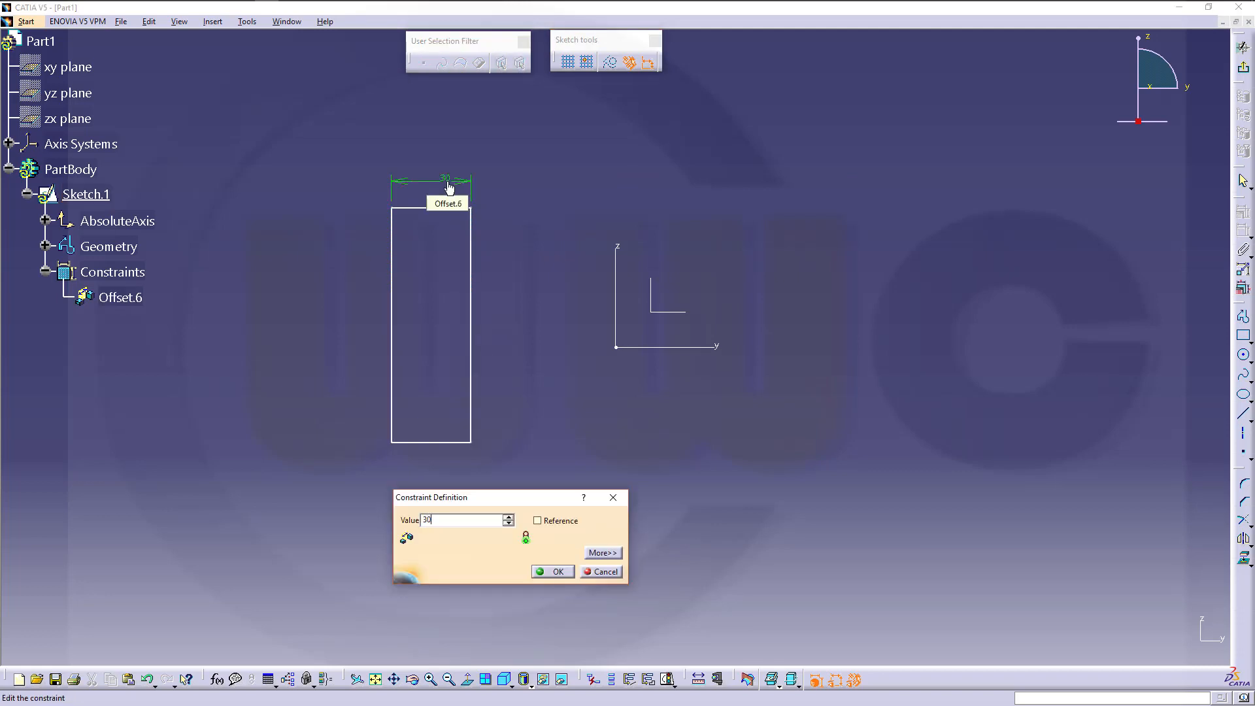
pyautogui.press('Return')
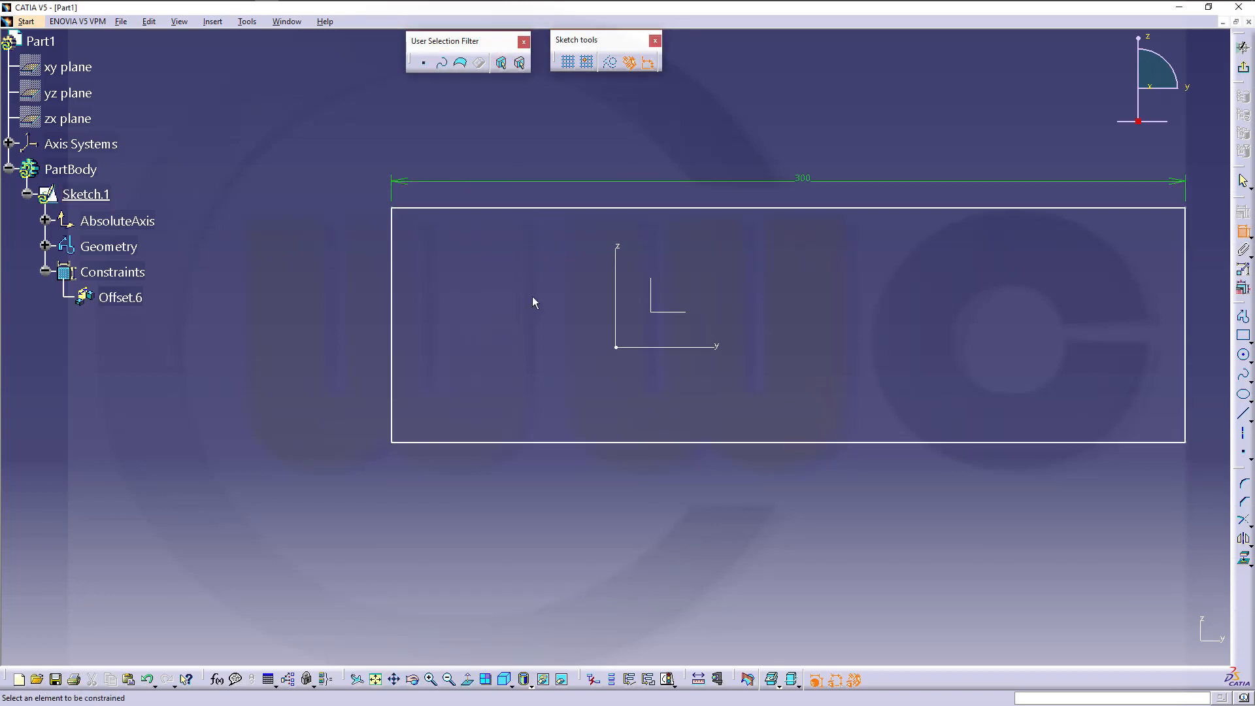
# Step: Dimension the distance between the rectangle's lower and upper sides and set it to 260 mm
pyautogui.click(520, 441)
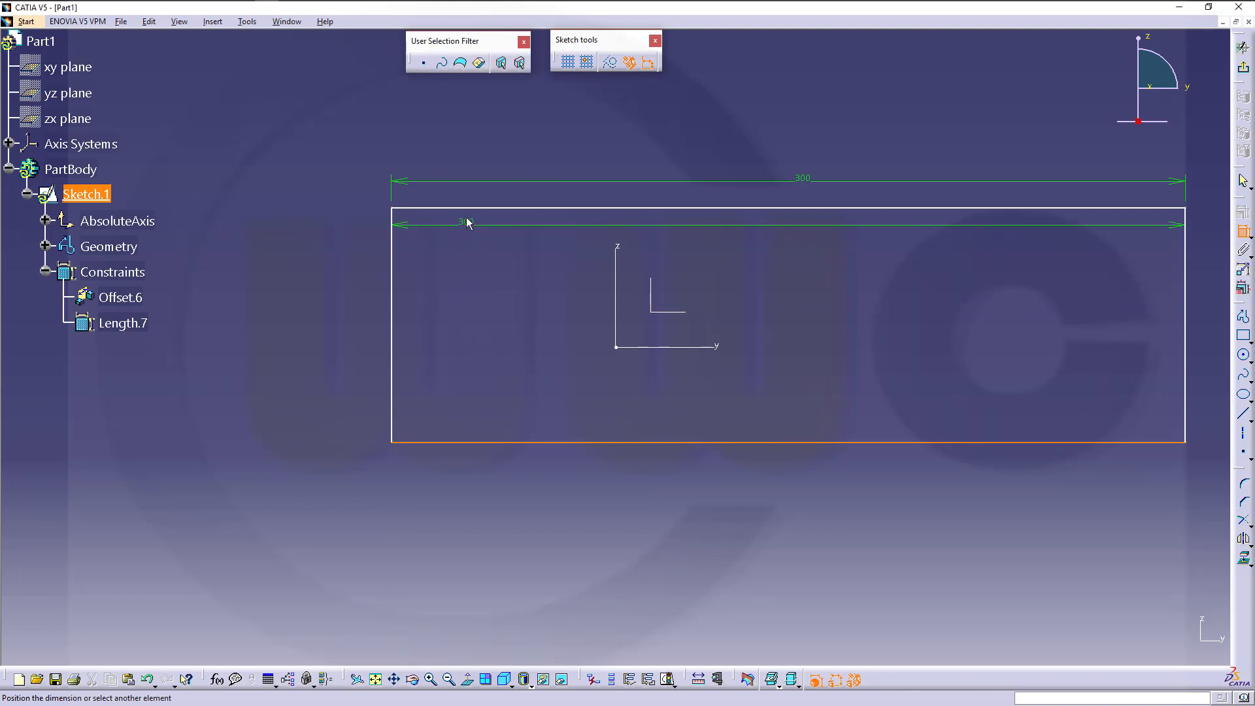
pyautogui.click(469, 207)
pyautogui.click(287, 328)
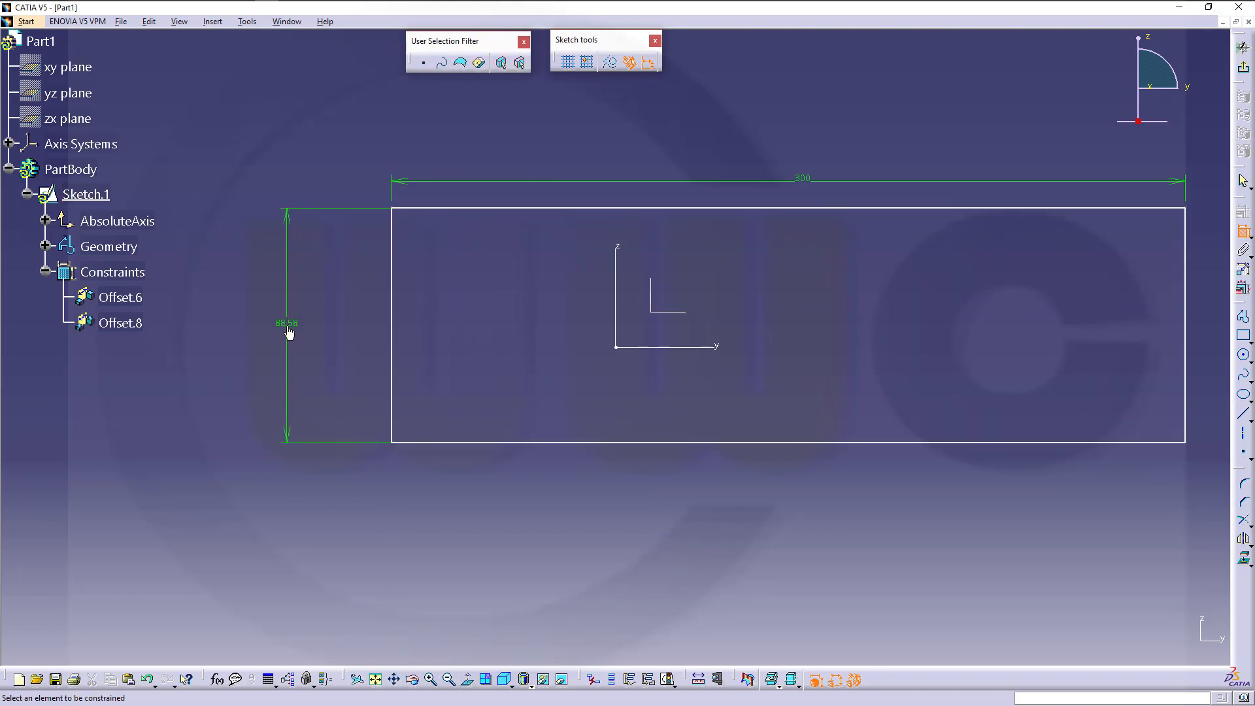
pyautogui.press('Return')
pyautogui.doubleClick(288, 325)
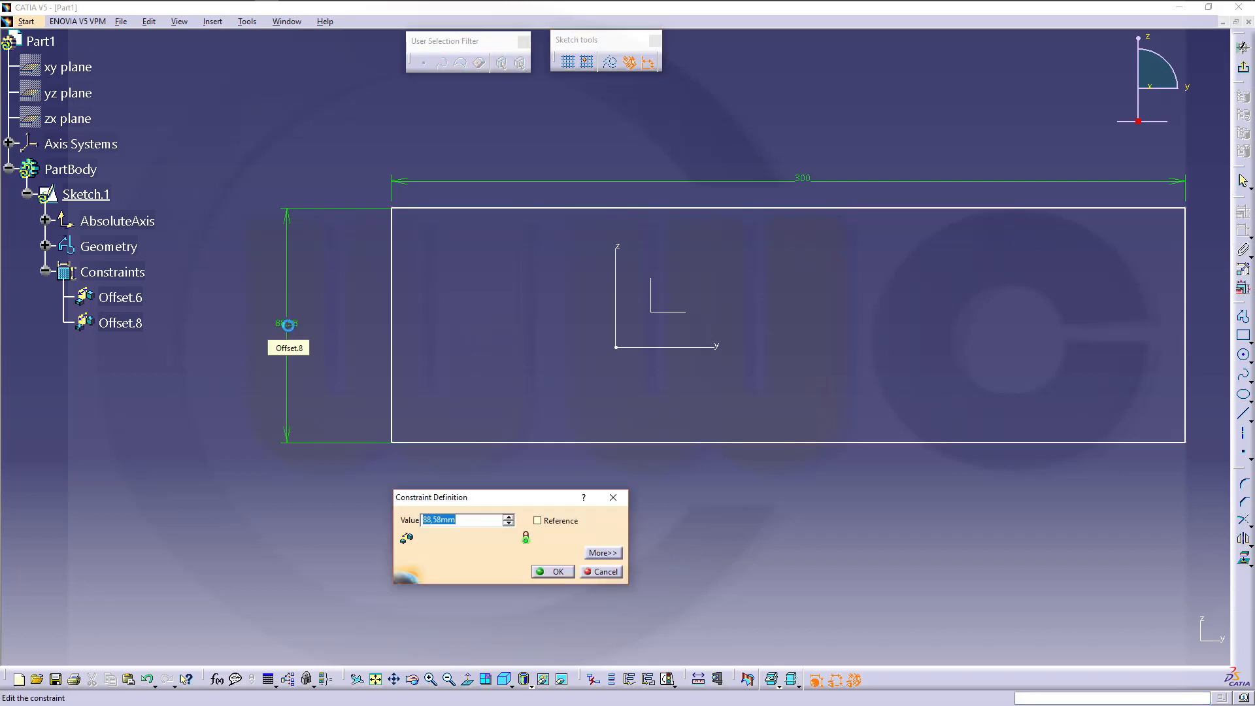
pyautogui.write('260')
pyautogui.press('Return')
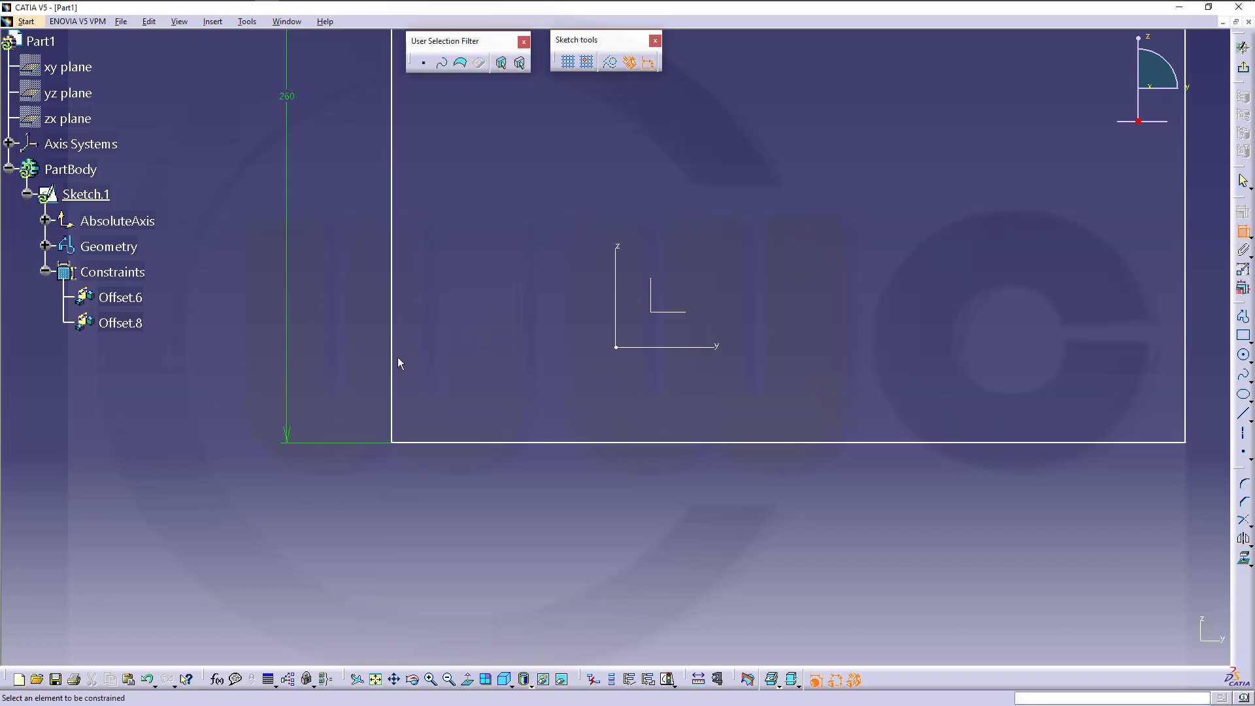
# Step: Constrain the rectangle's two vertical sides to be symmetric about the sketch's vertical axis
pyautogui.click(393, 361)
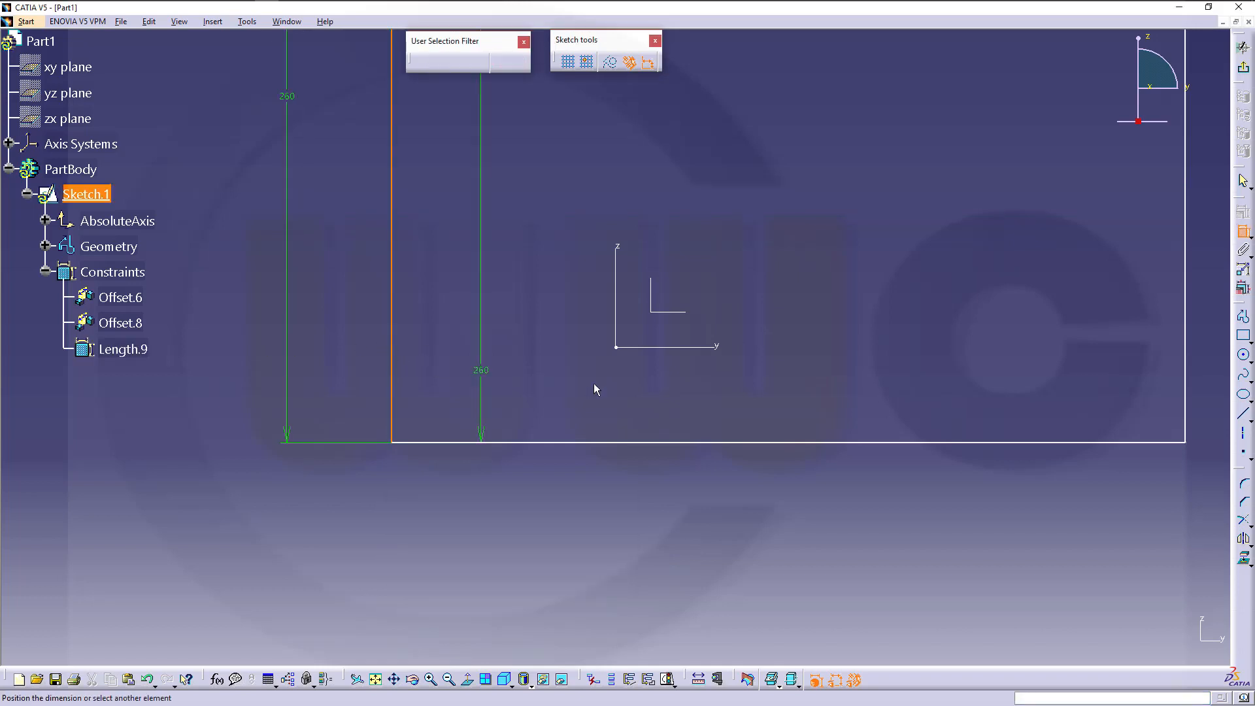
pyautogui.click(1185, 341)
pyautogui.rightClick(912, 307)
pyautogui.click(957, 430)
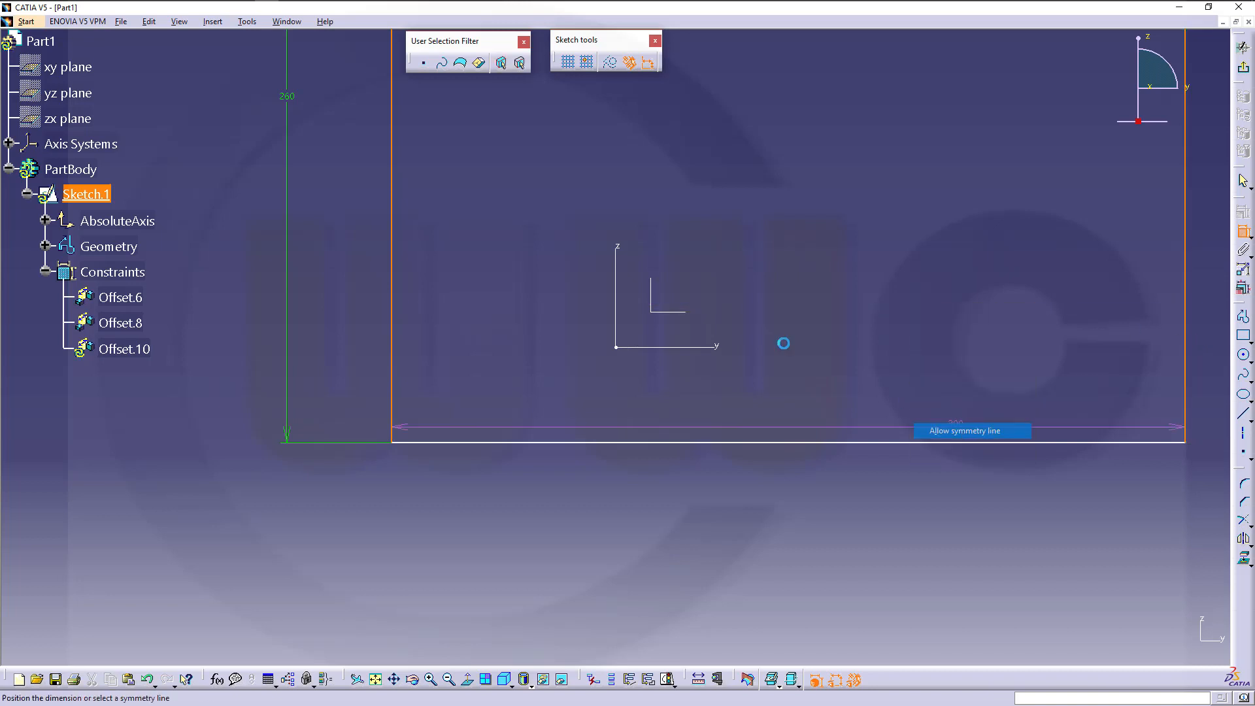
pyautogui.click(617, 255)
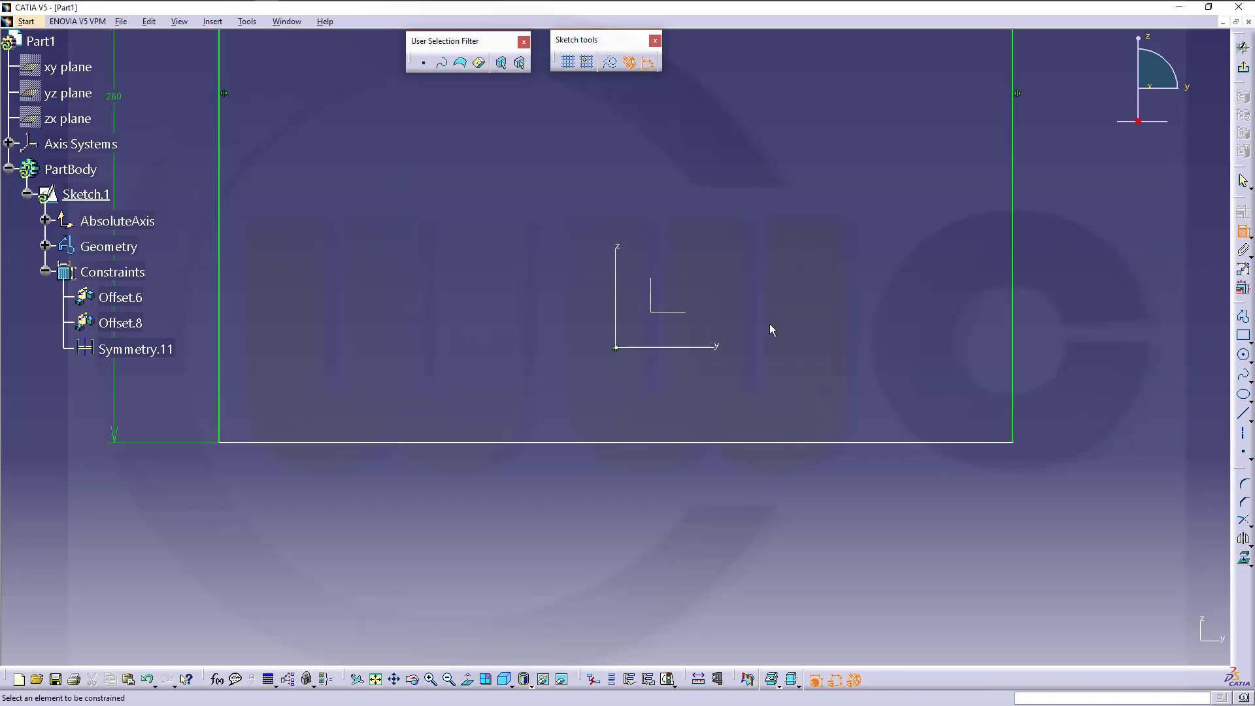
# Step: Make the rectangle's lower side coincident with the sketch's horizontal axis
pyautogui.click(711, 351)
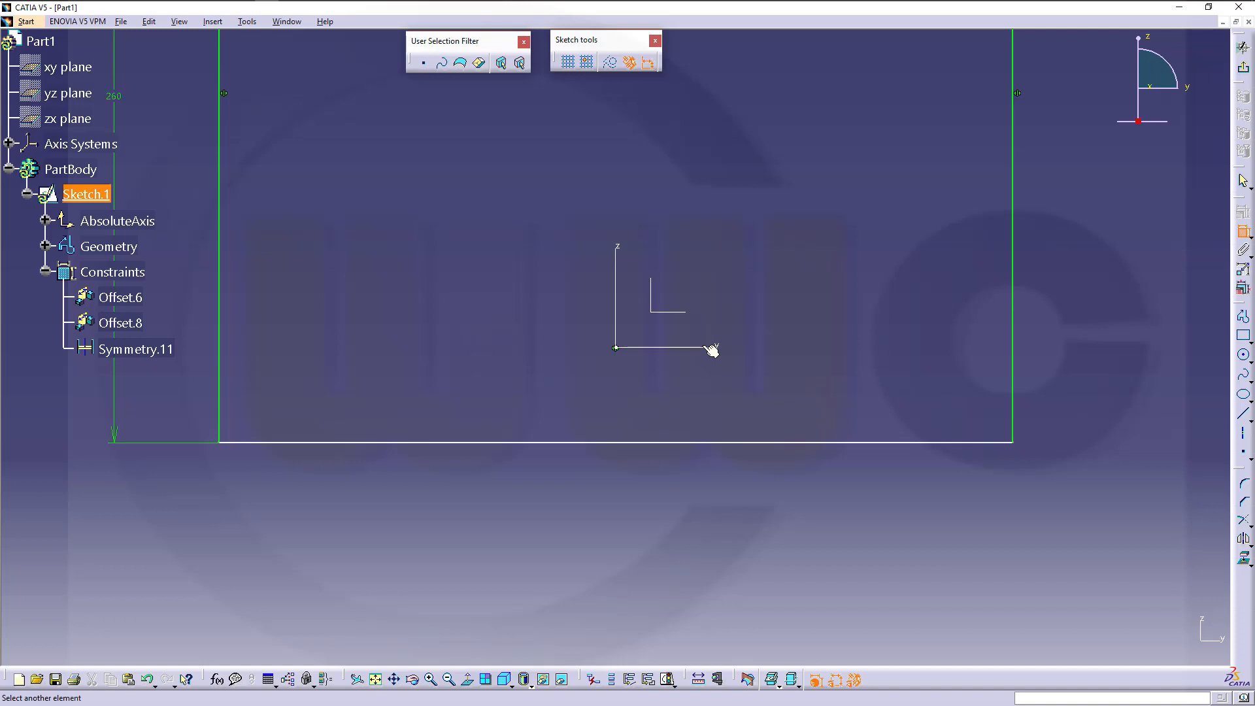
pyautogui.click(704, 442)
pyautogui.rightClick(762, 375)
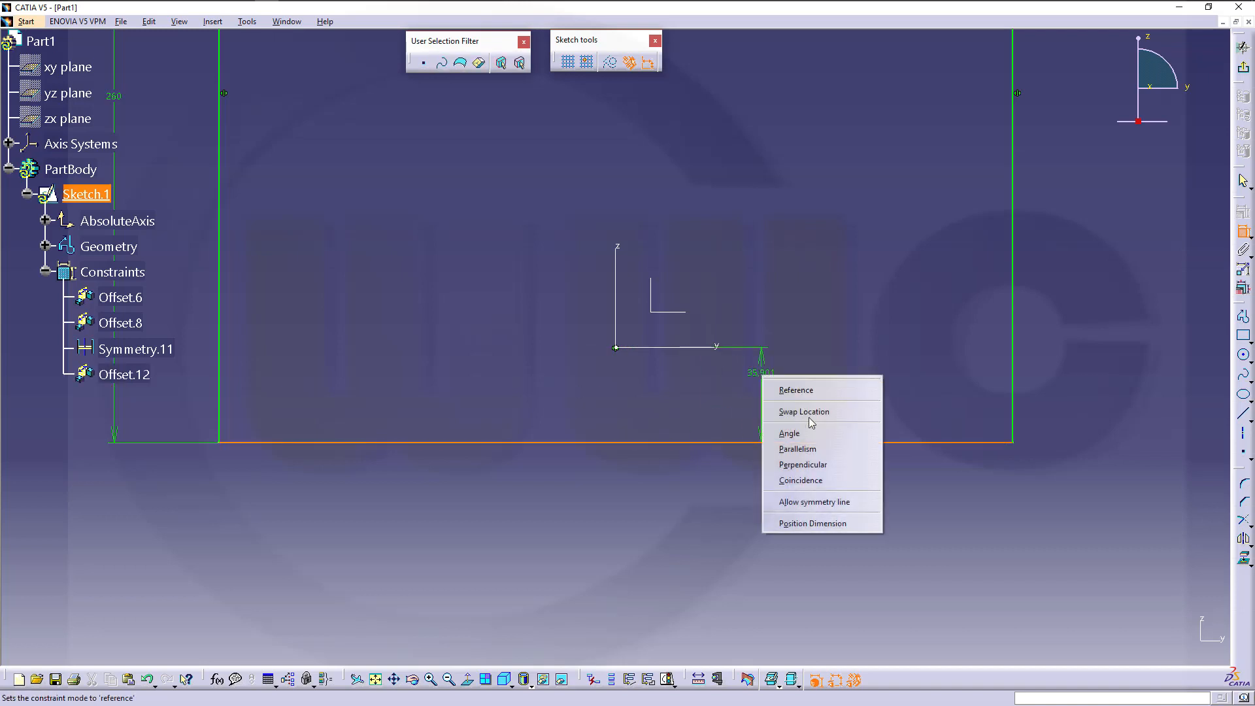
pyautogui.click(802, 480)
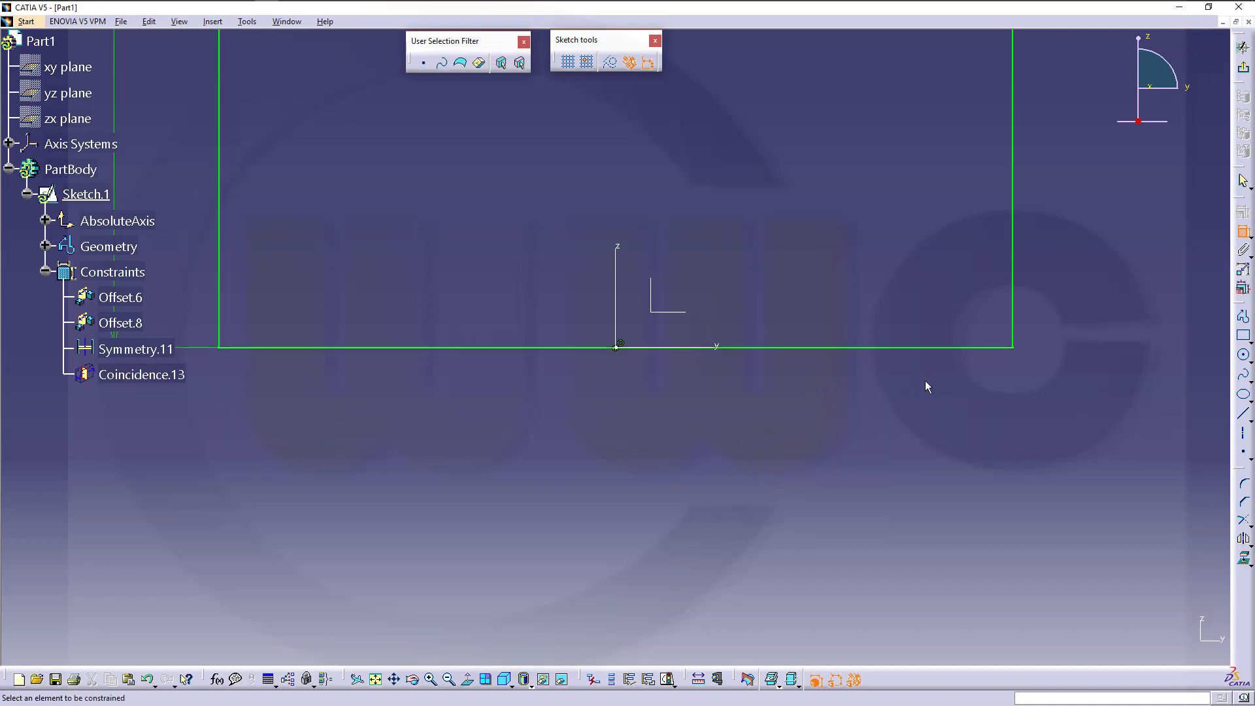
# Step: Leave the sketch and extrude the rectangle into a solid block with Pad
pyautogui.click(1242, 67)
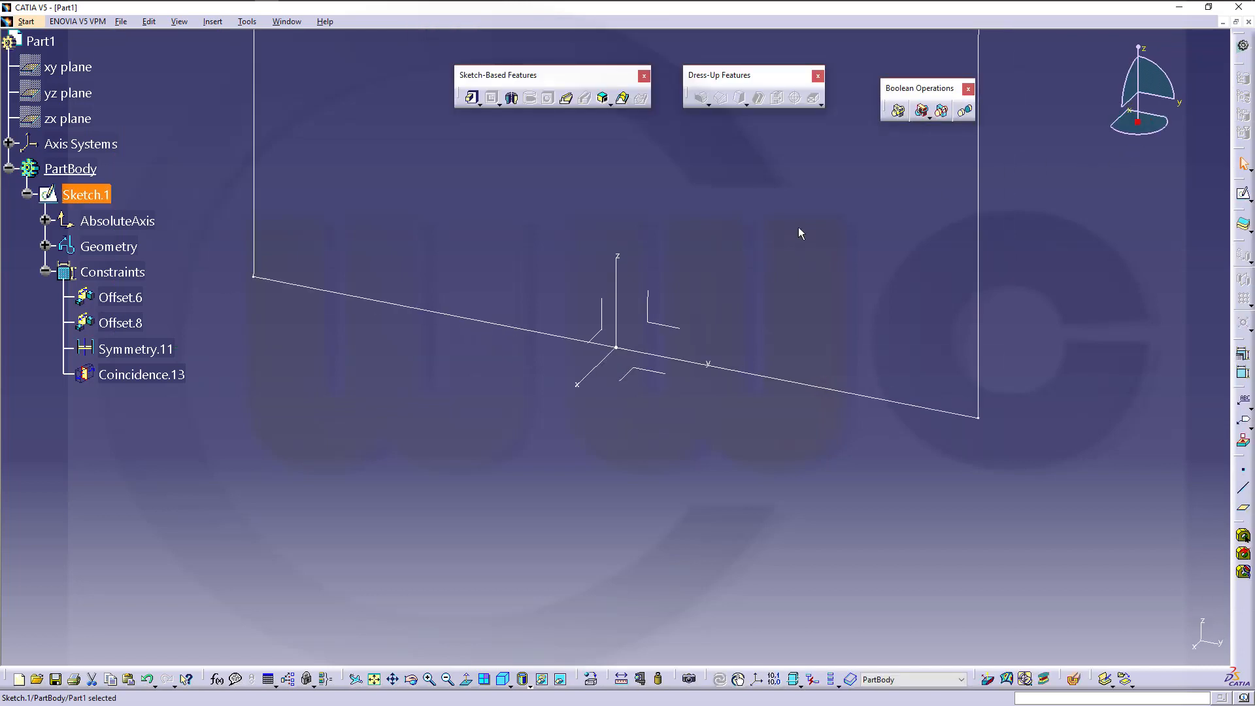
pyautogui.click(471, 98)
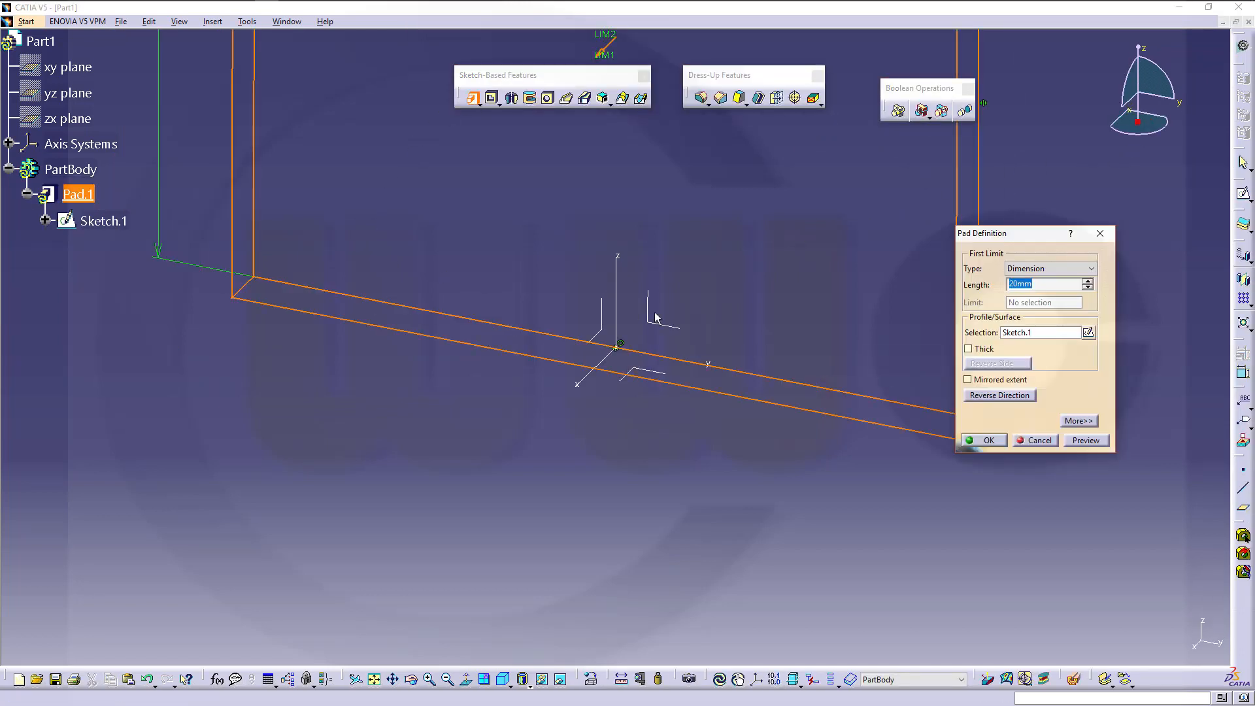
pyautogui.press('Return')
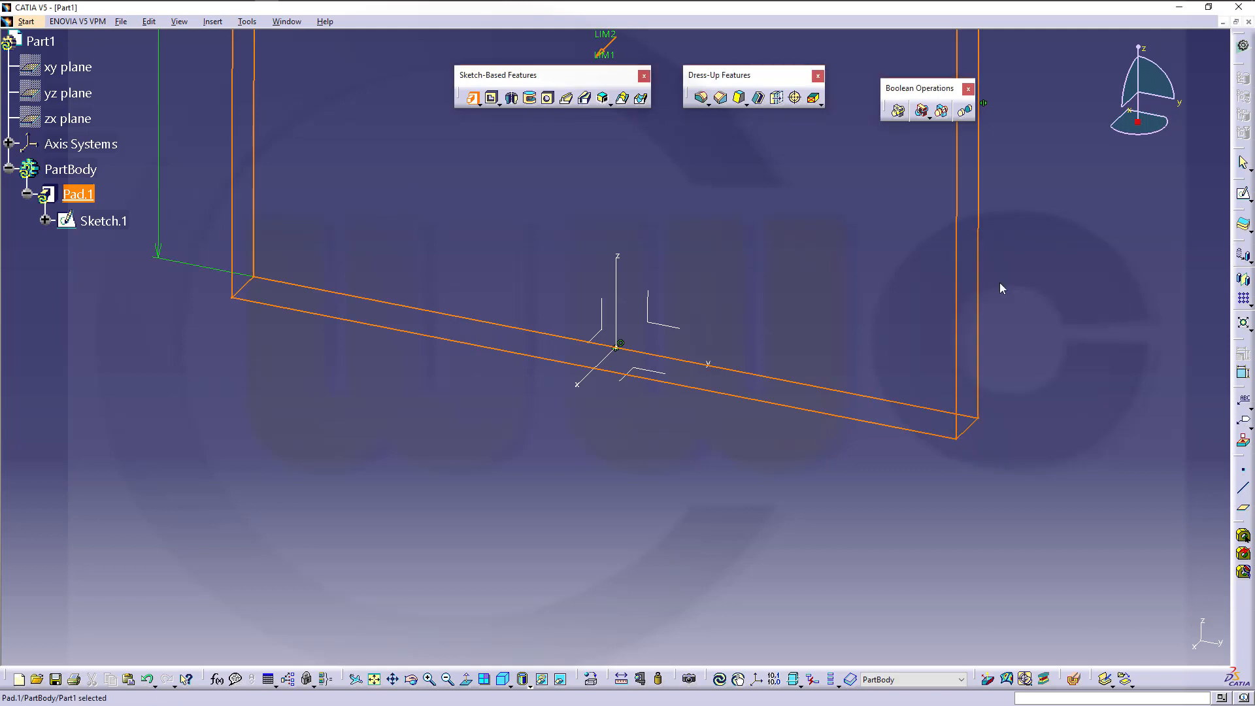
# Step: Copy the pad's Sketch.1 and paste the copy into PartBody
pyautogui.scroll(-1, 145, 302)
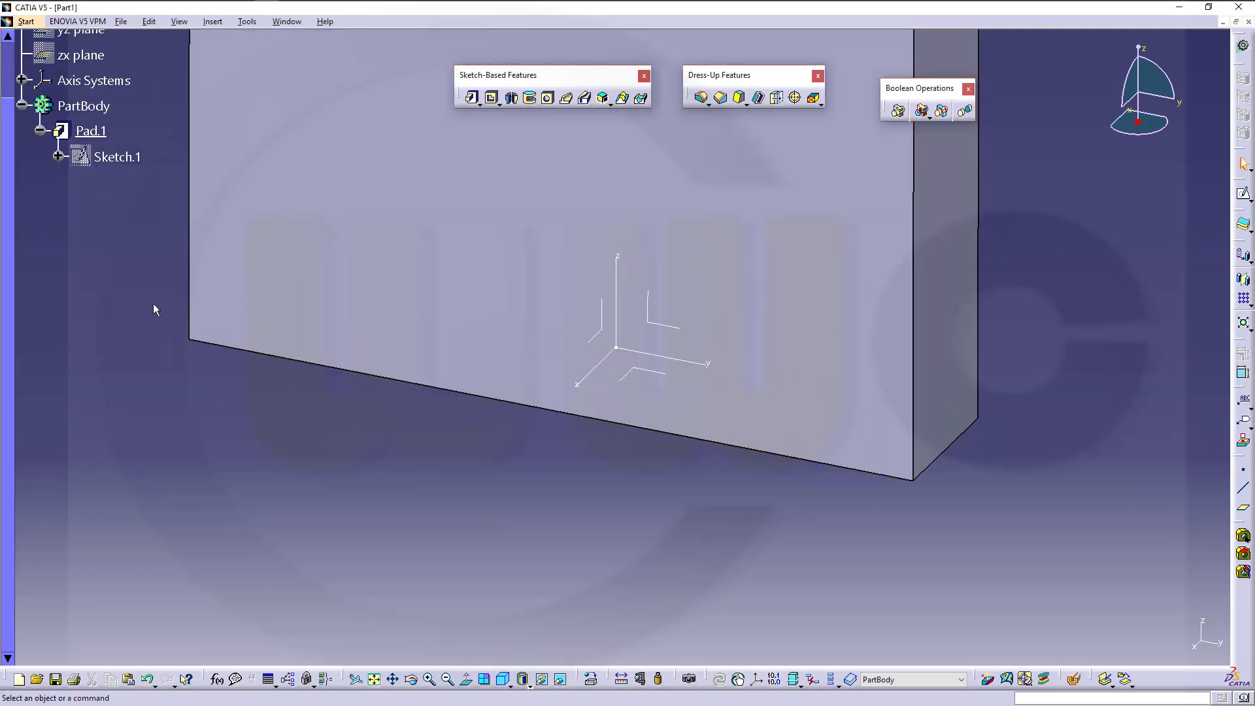
pyautogui.scroll(2, 204, 303)
pyautogui.click(103, 285)
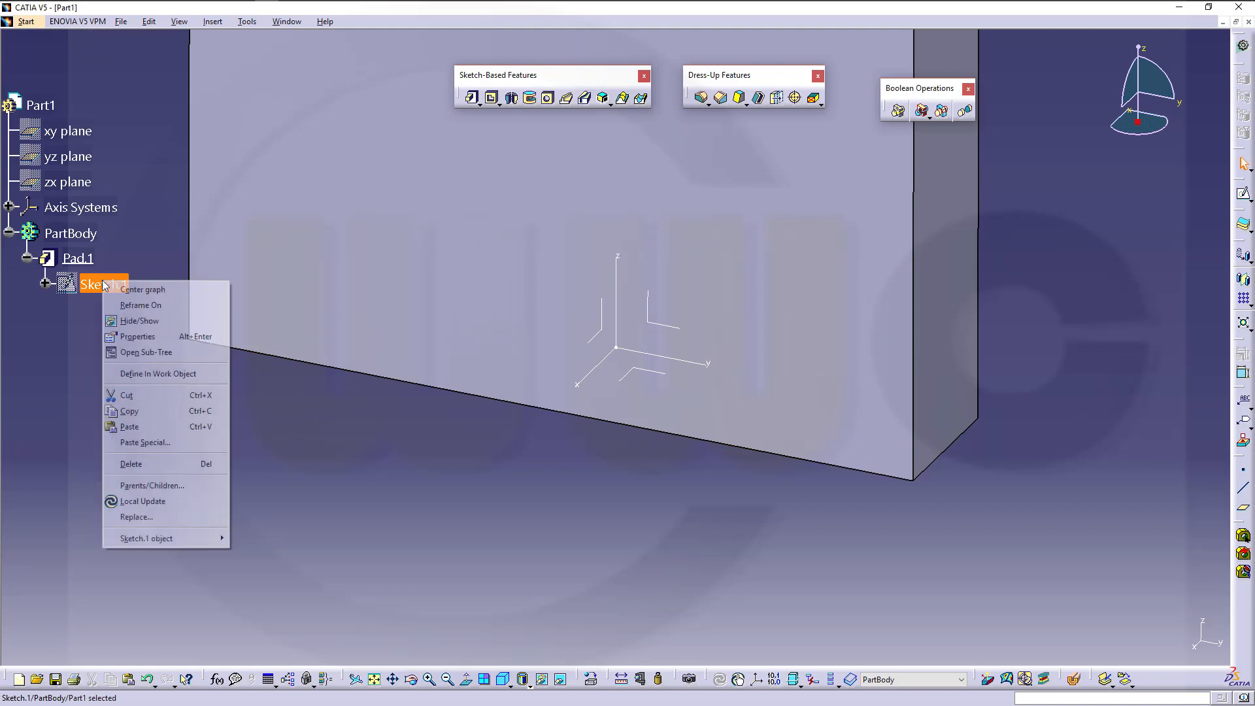
pyautogui.rightClick(103, 285)
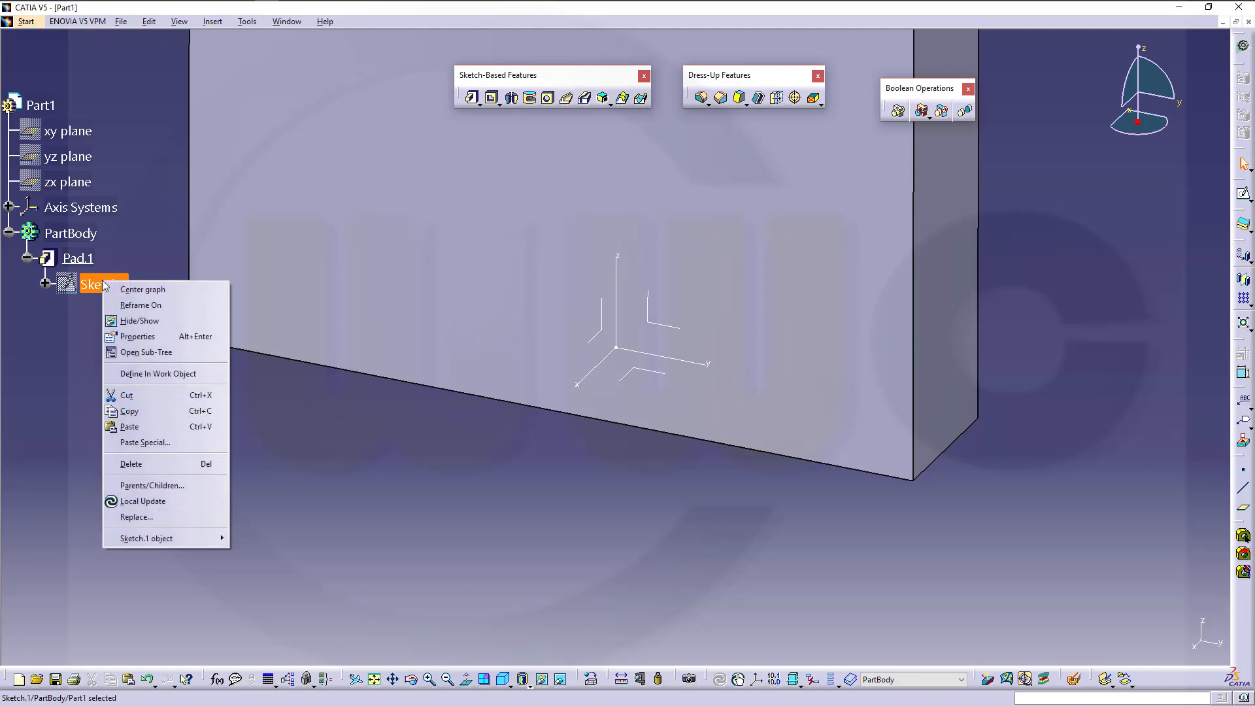
pyautogui.click(140, 412)
pyautogui.rightClick(84, 234)
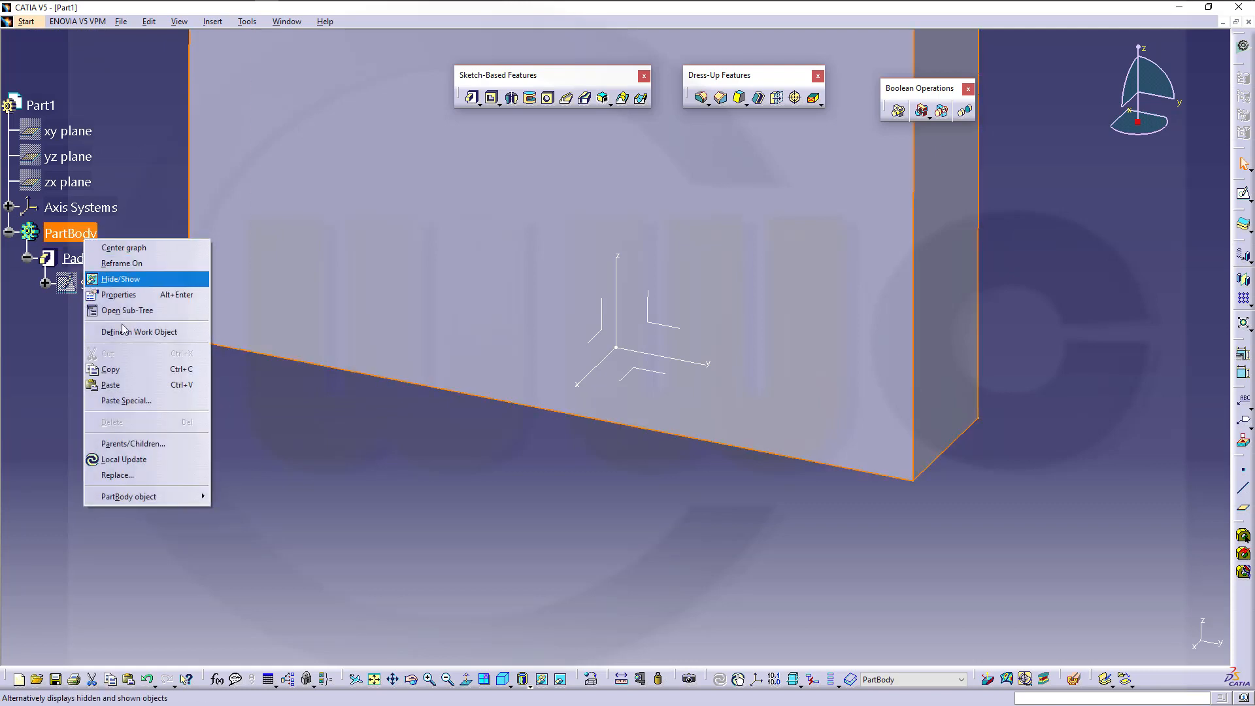
pyautogui.click(139, 384)
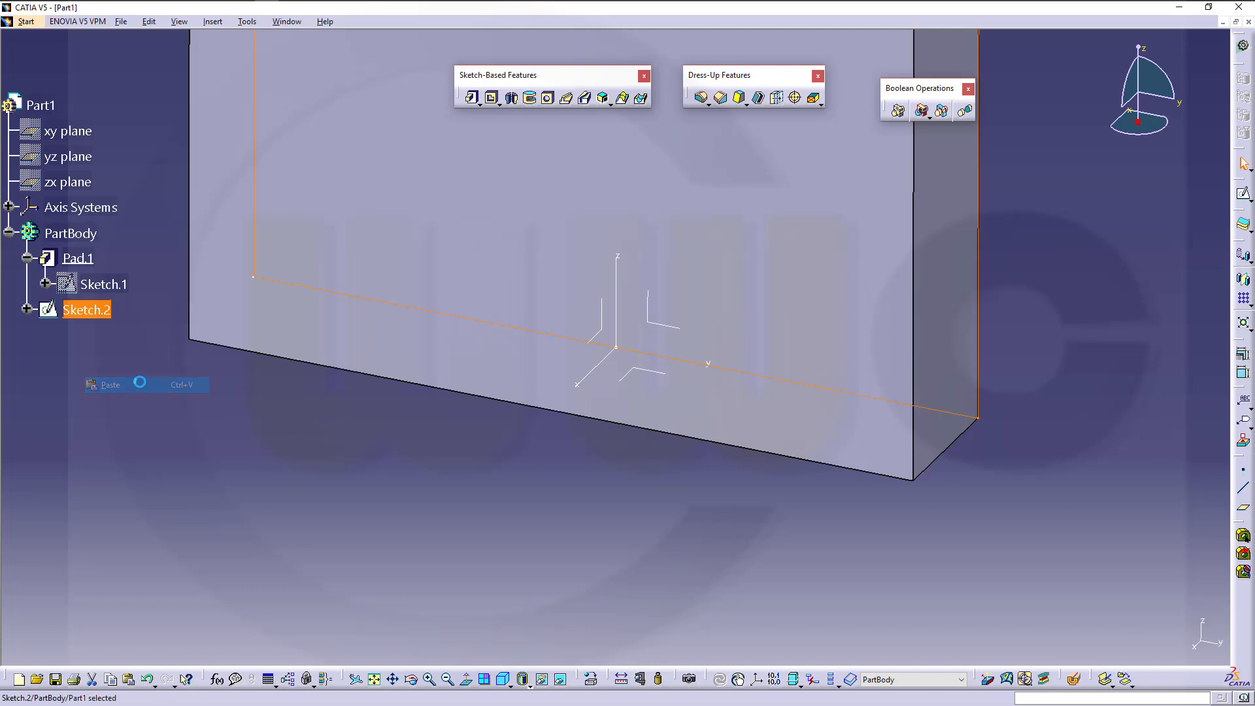
# Step: Open the pasted Sketch.2 for editing and set the rectangle's width to 230 mm
pyautogui.doubleClick(72, 311)
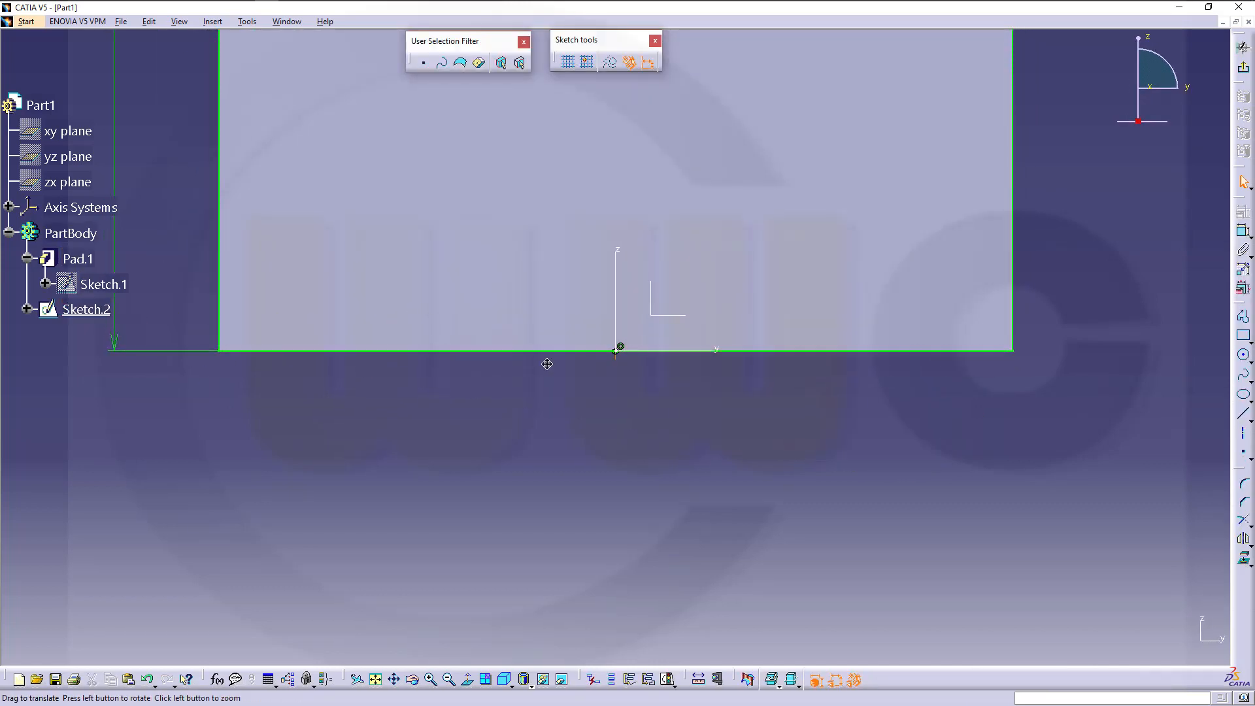
pyautogui.moveTo(533, 452); pyautogui.dragTo(535, 460, button='middle')
pyautogui.moveTo(614, 232); pyautogui.dragTo(595, 388, button='middle')
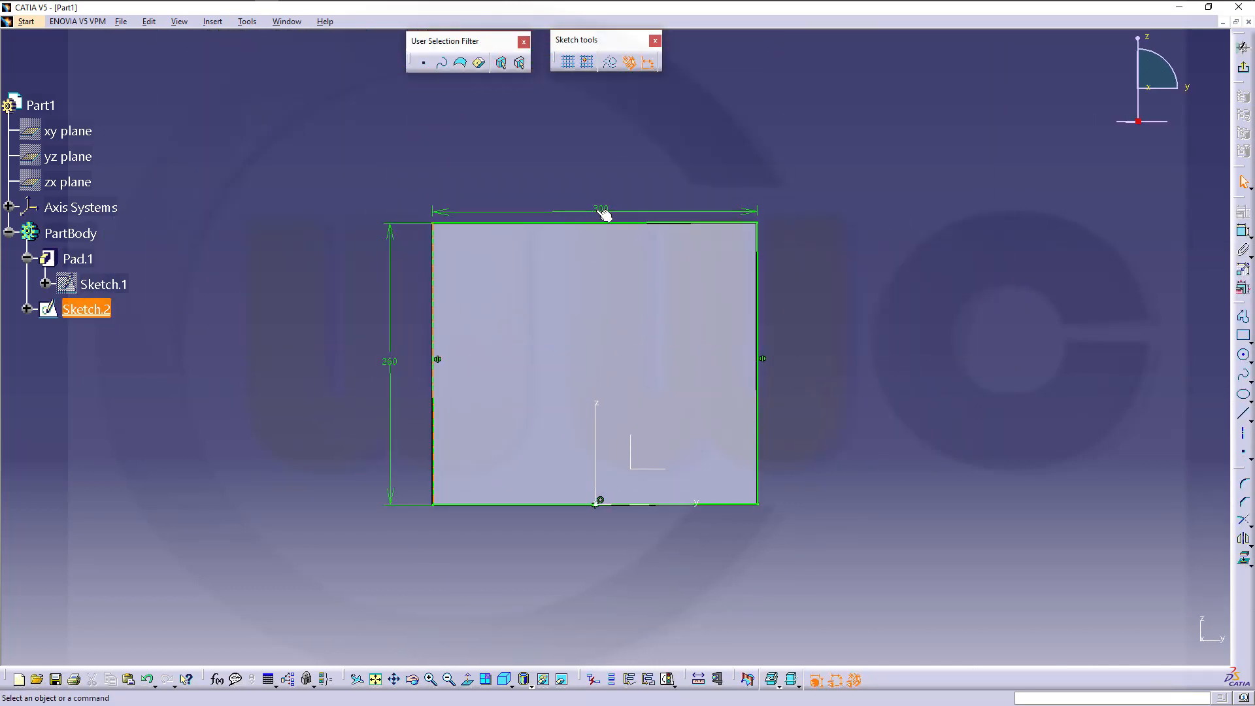
pyautogui.doubleClick(595, 209)
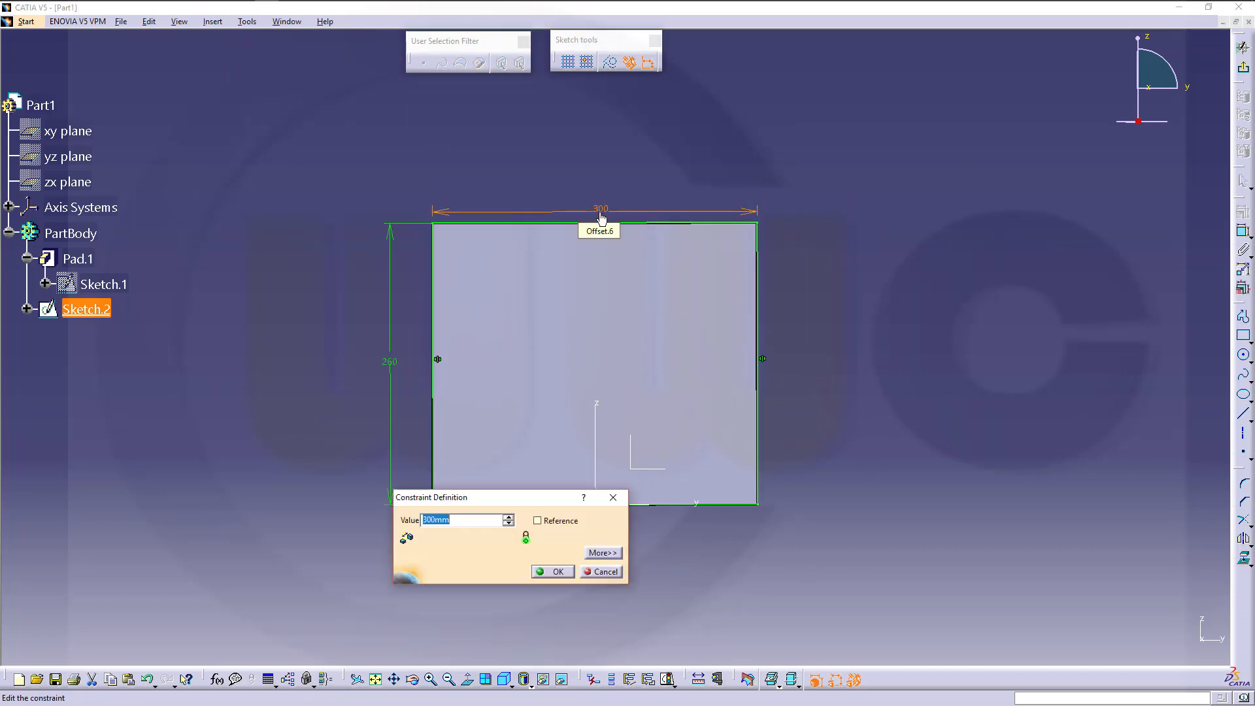
pyautogui.press('Return')
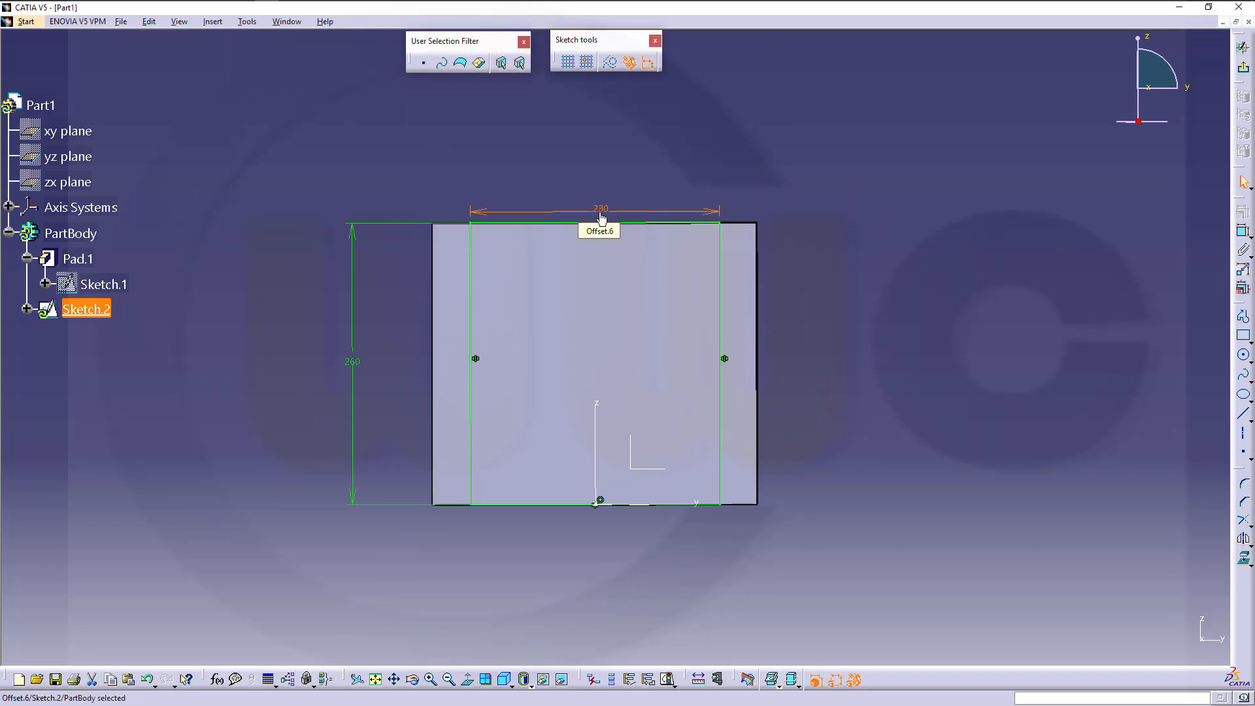
# Step: Set the rectangle's height to 170 mm and move the rectangle upward, clear of the horizontal axis
pyautogui.doubleClick(356, 360)
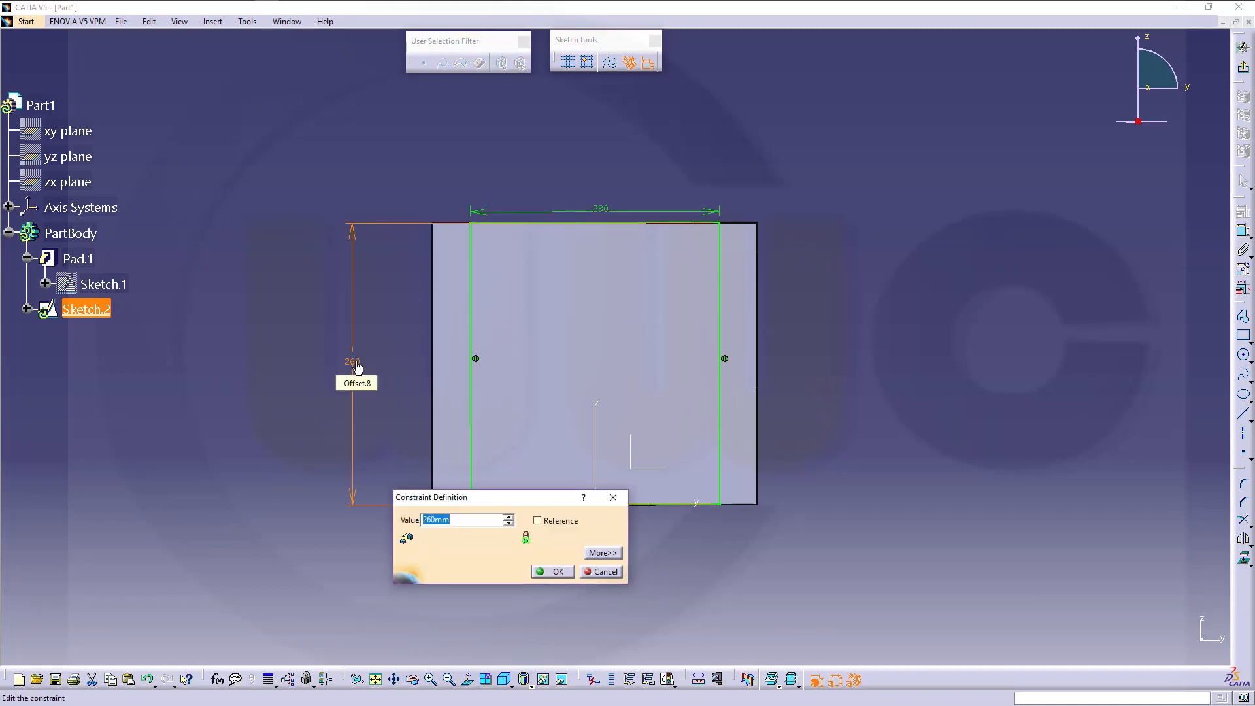
pyautogui.press('Return')
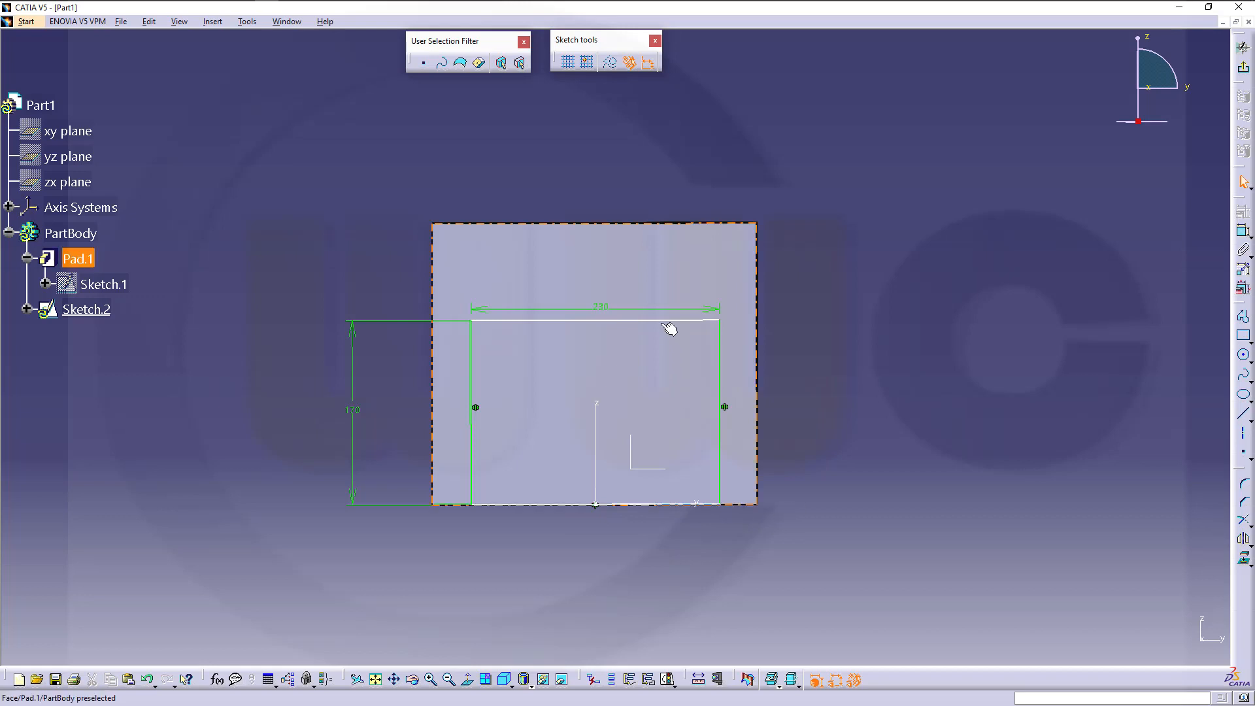
pyautogui.moveTo(669, 328); pyautogui.dragTo(664, 247)
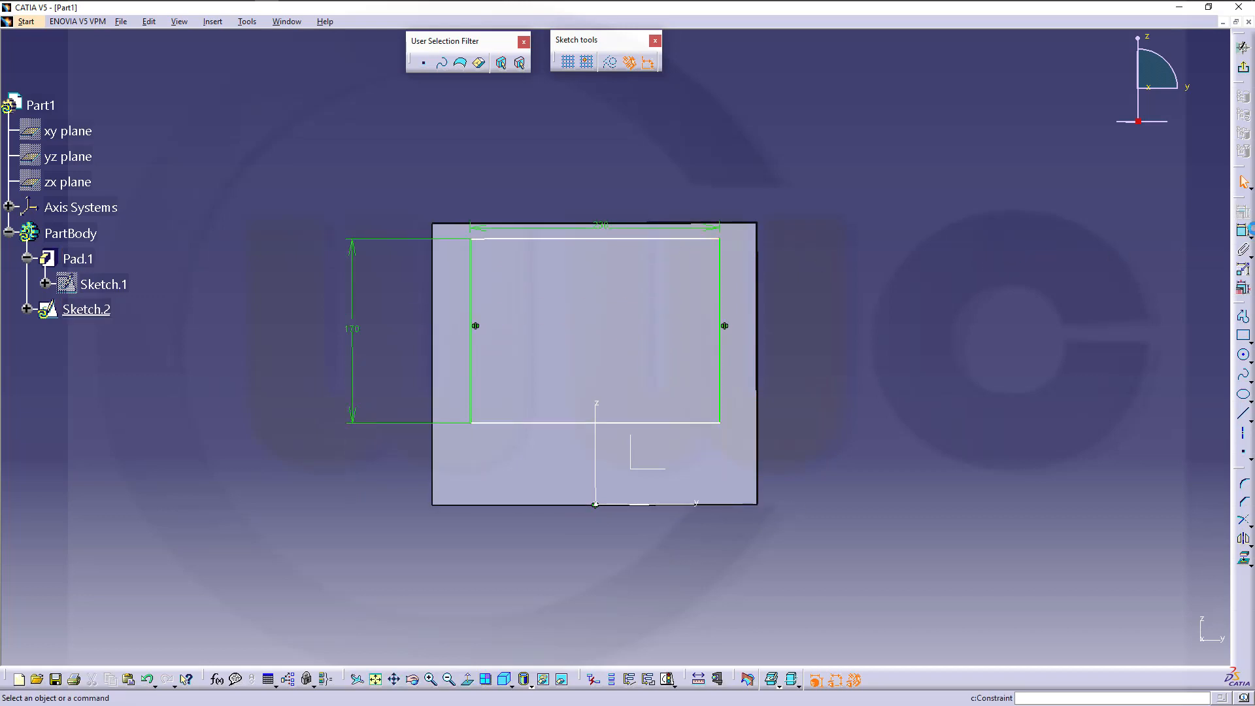
# Step: Constrain the distance between the rectangle's lower side and the horizontal axis to 65 mm
pyautogui.click(1243, 230)
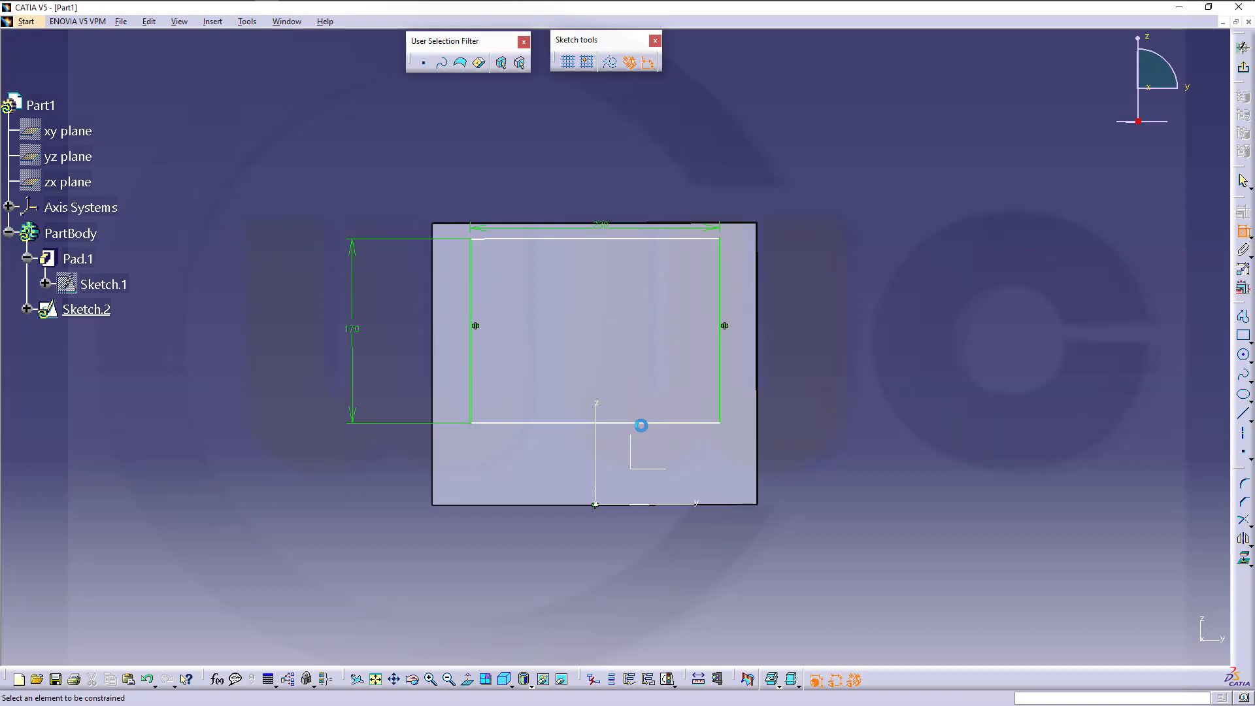
pyautogui.click(641, 423)
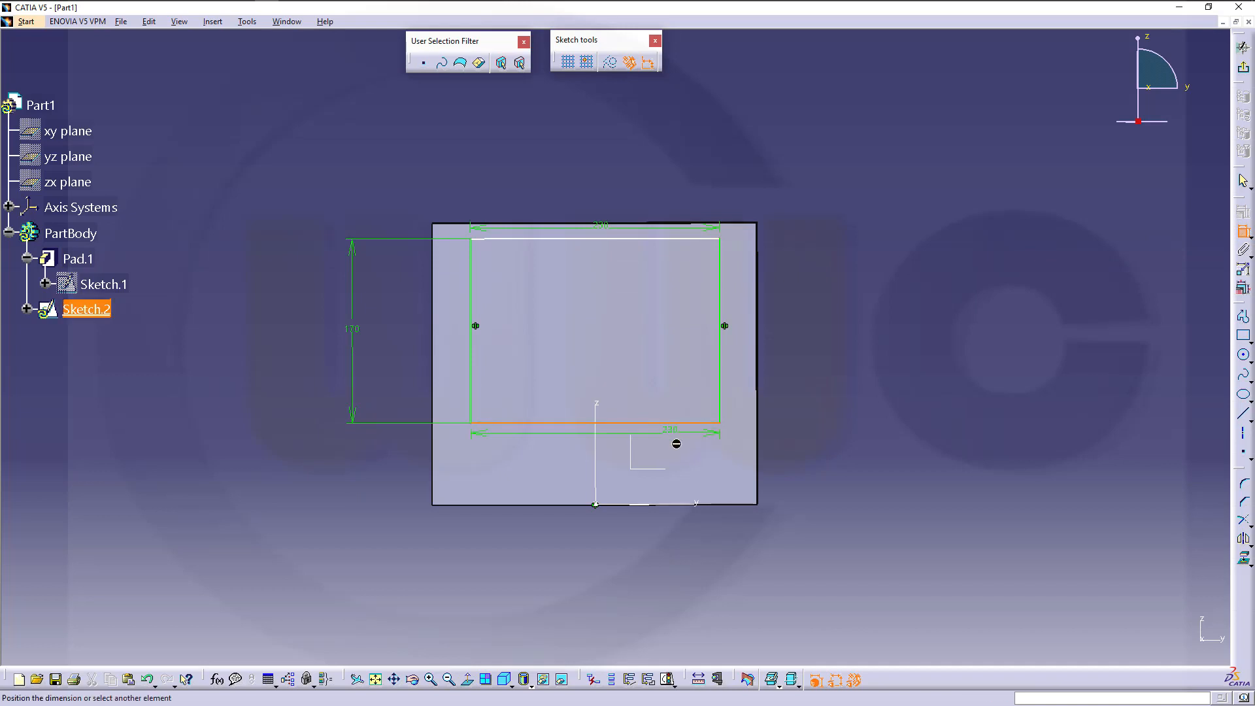
pyautogui.click(703, 505)
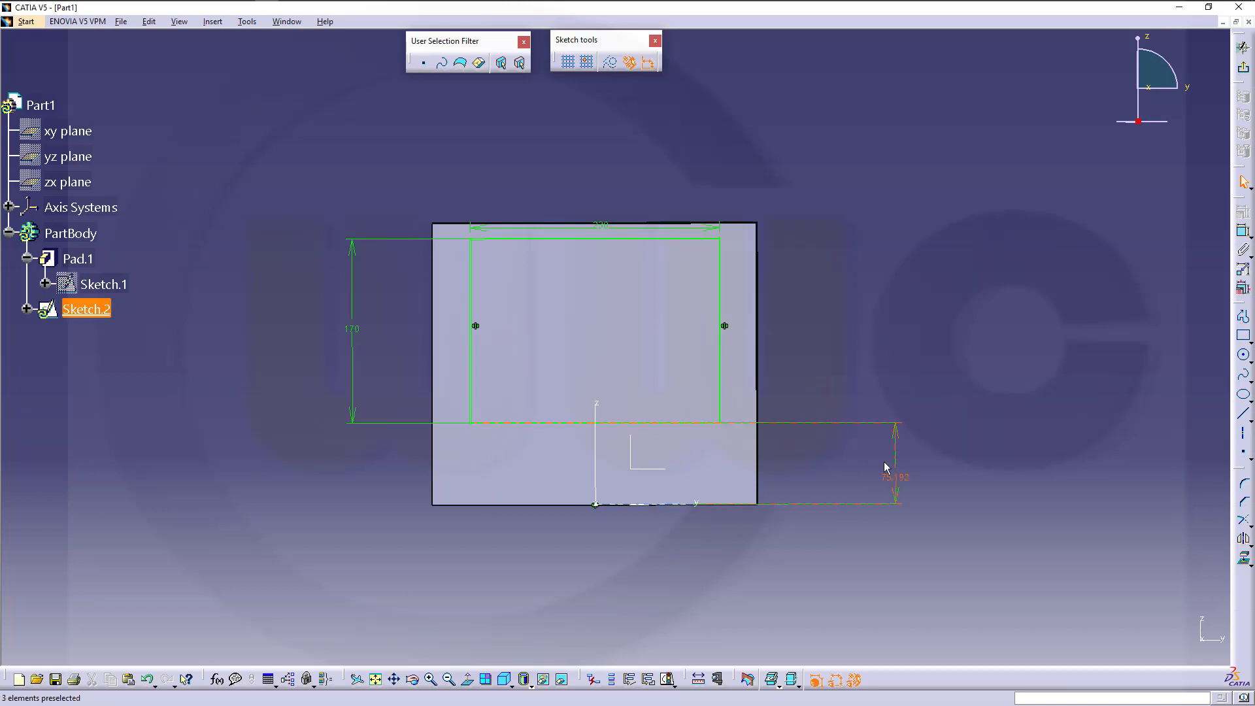
pyautogui.click(882, 463)
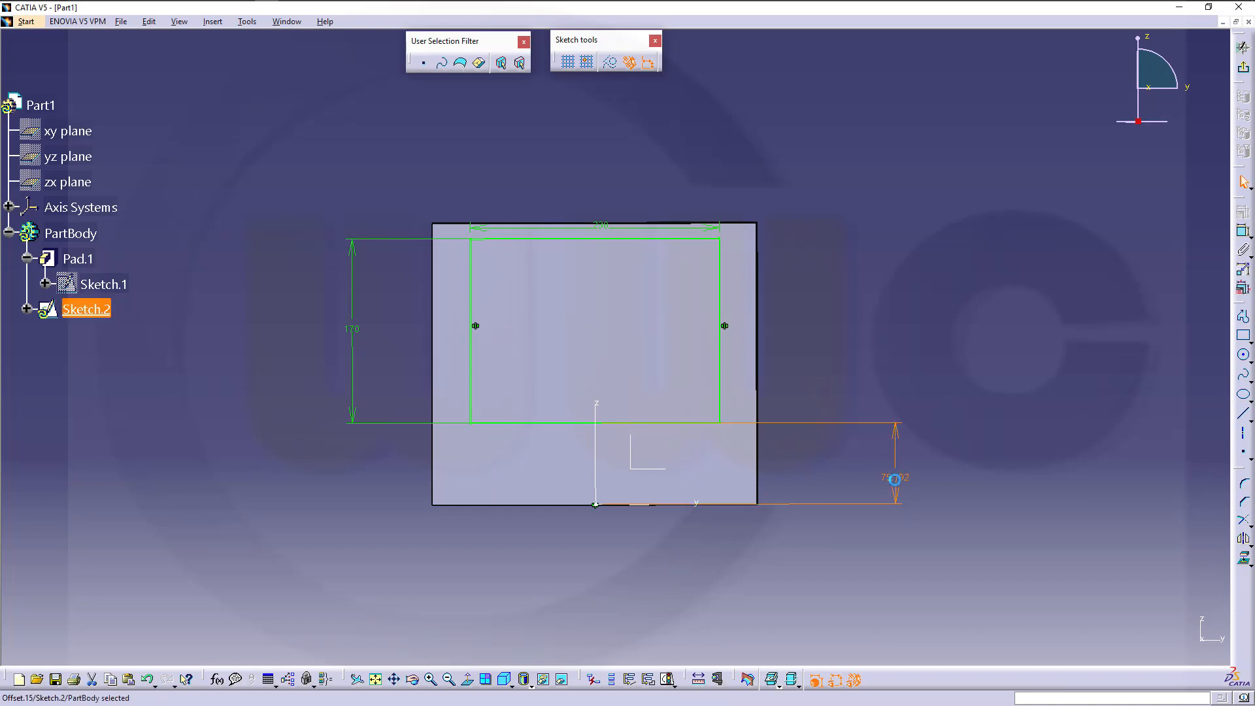
pyautogui.doubleClick(893, 482)
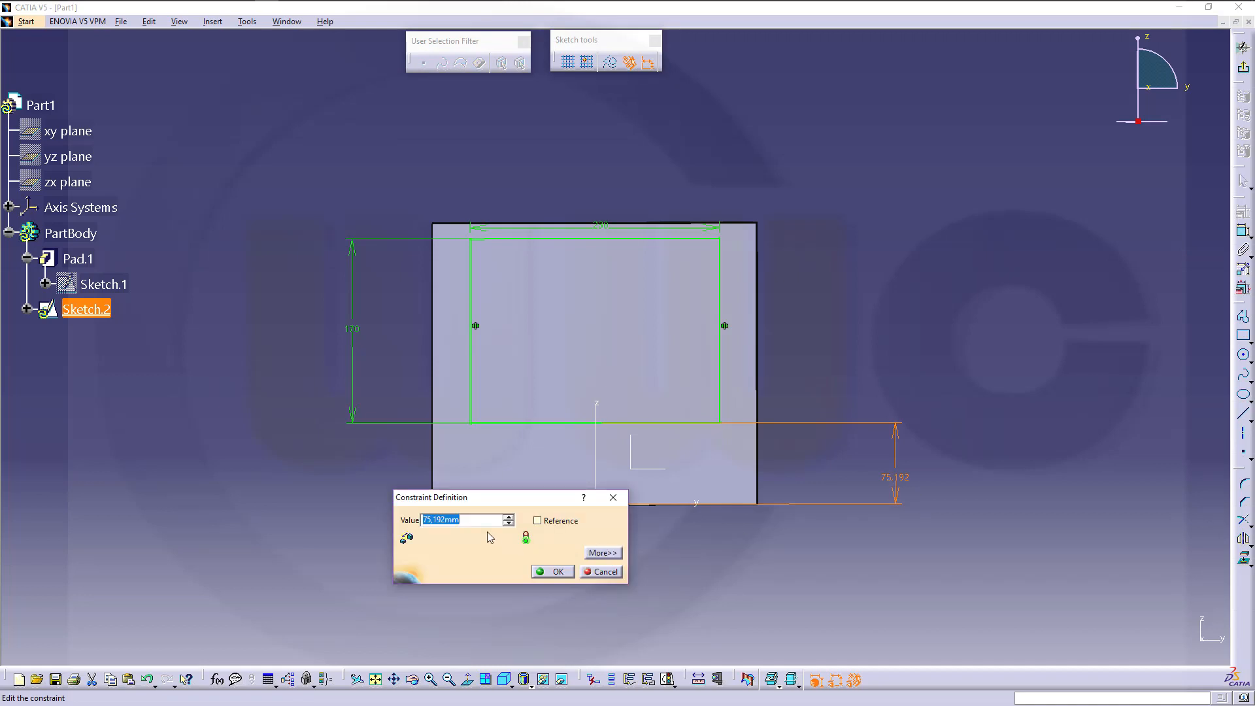
pyautogui.write('65')
pyautogui.press('Return')
pyautogui.click(893, 361)
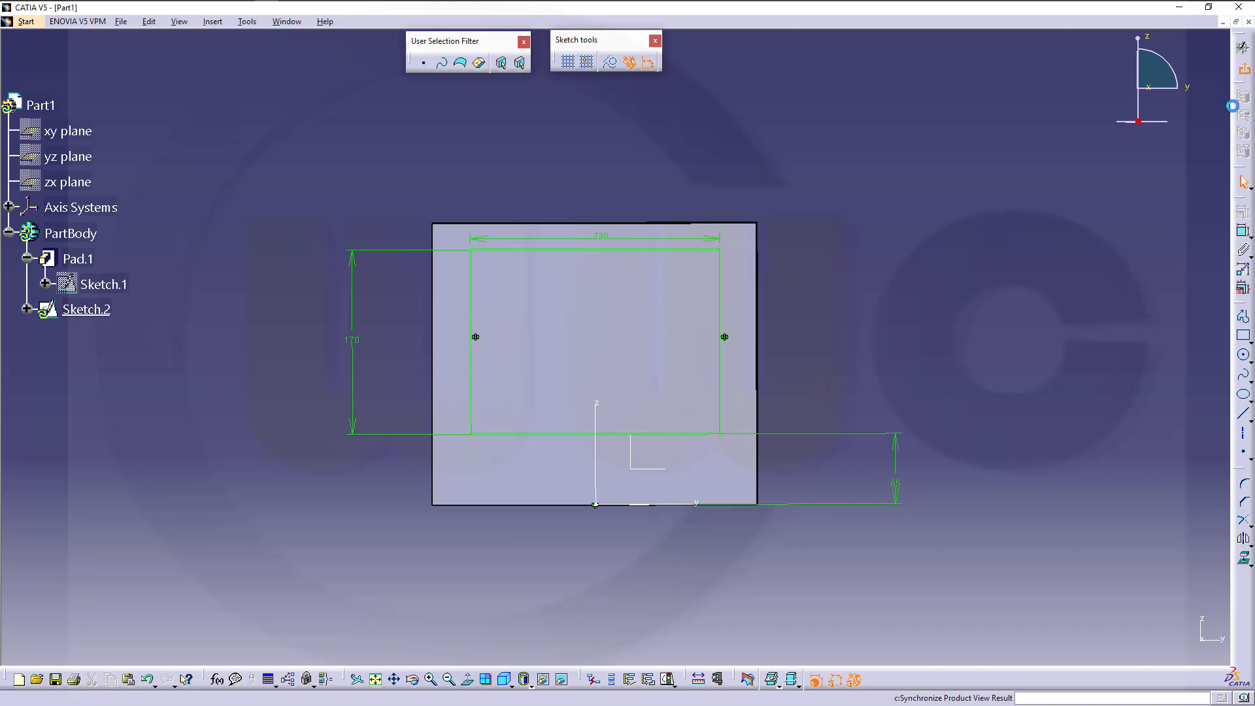
# Step: Leave the sketch and cut it as a Pocket in the reversed direction, with a 60 mm first limit and a -45 mm second limit
pyautogui.click(1242, 46)
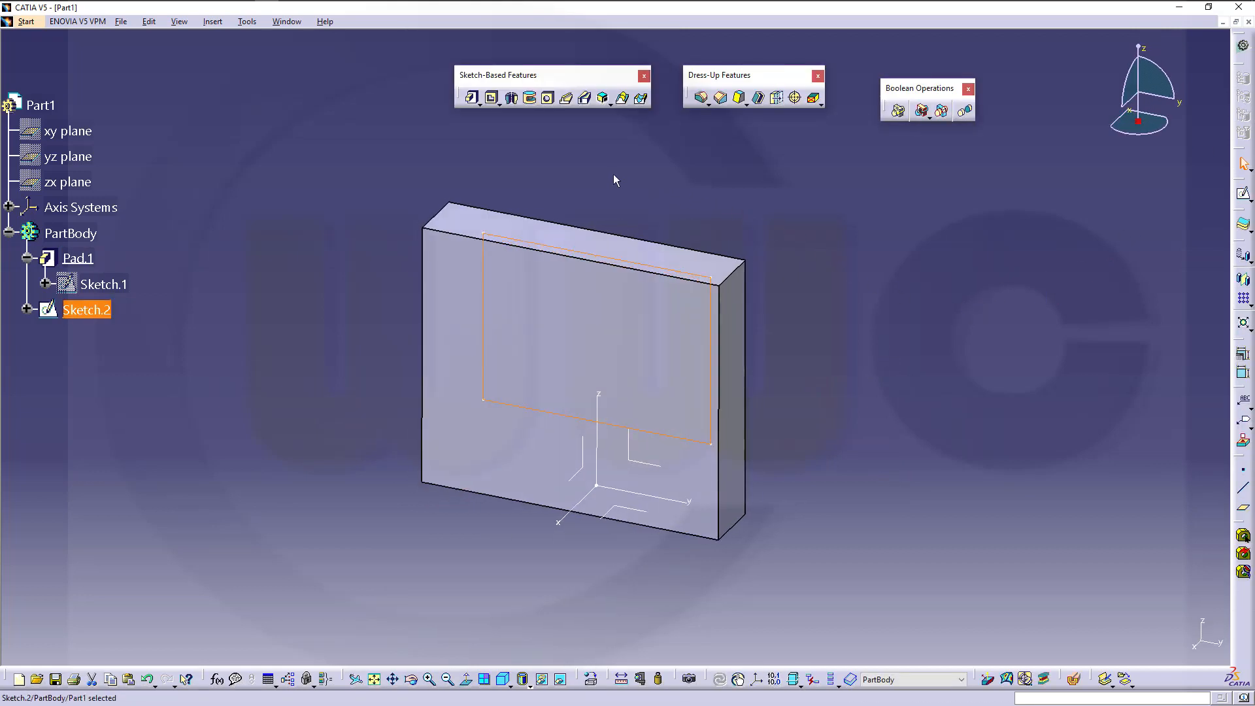
pyautogui.click(492, 98)
pyautogui.click(998, 396)
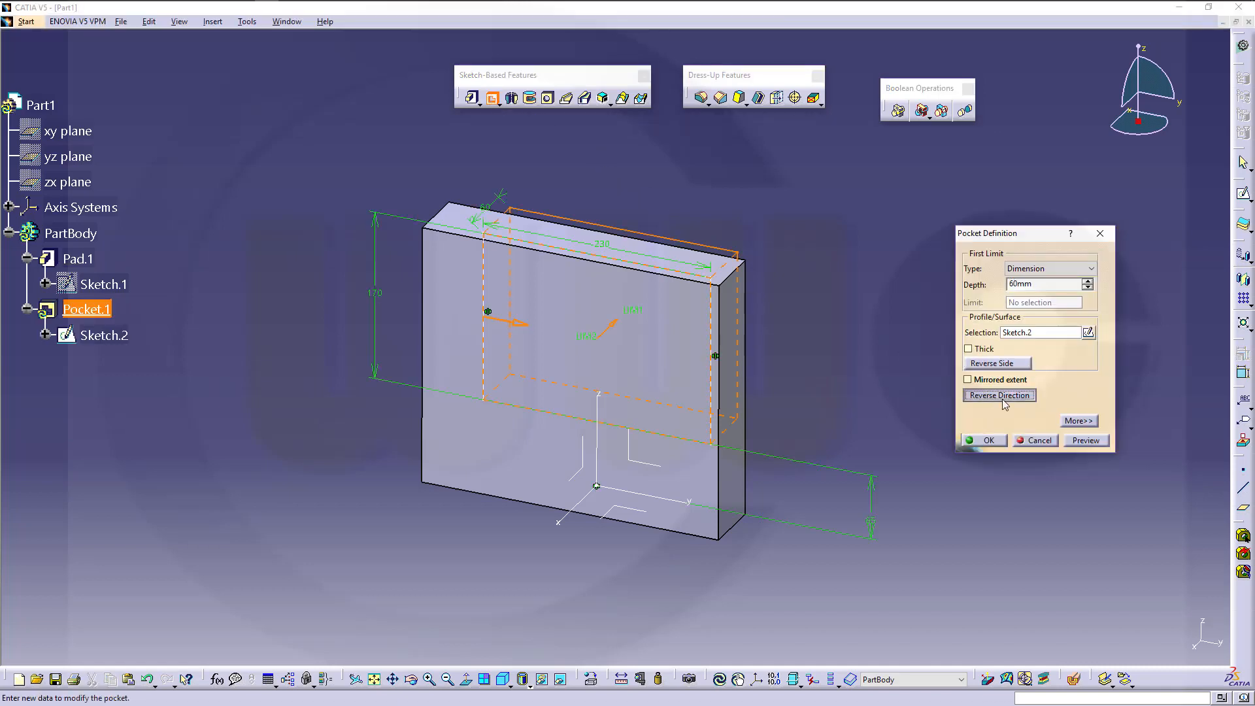
pyautogui.moveTo(897, 391); pyautogui.dragTo(766, 394, button='middle')
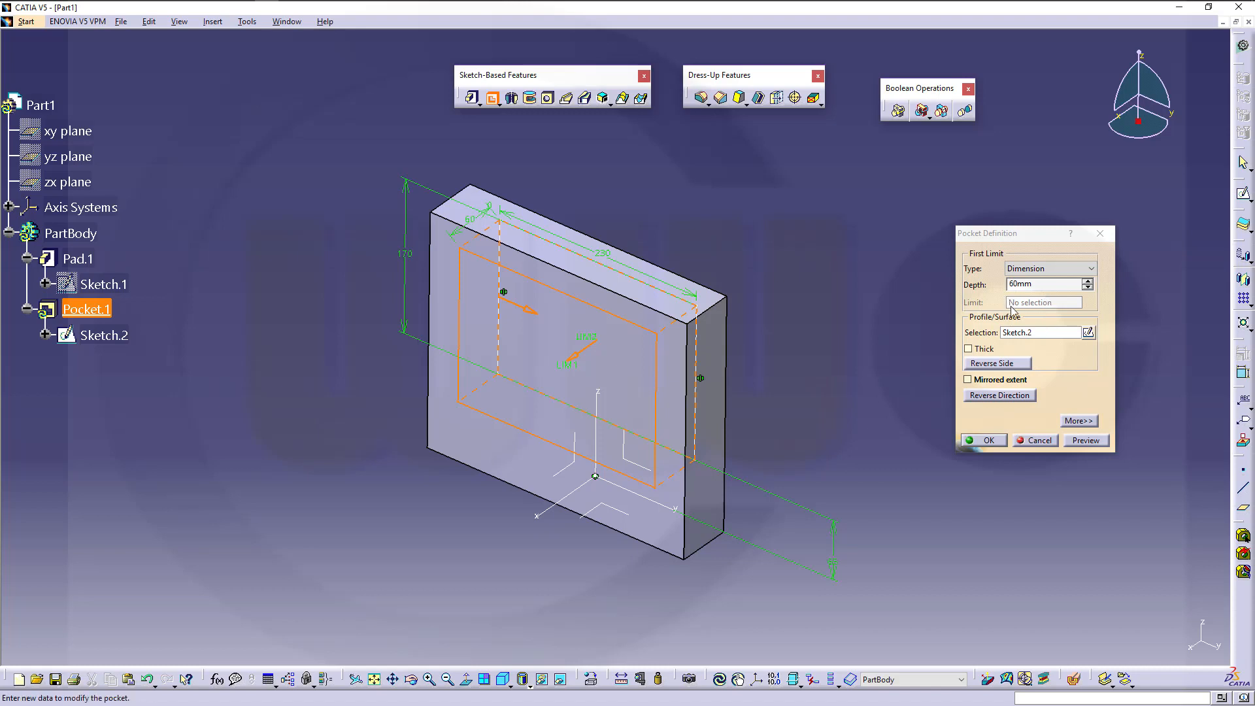
pyautogui.click(1078, 421)
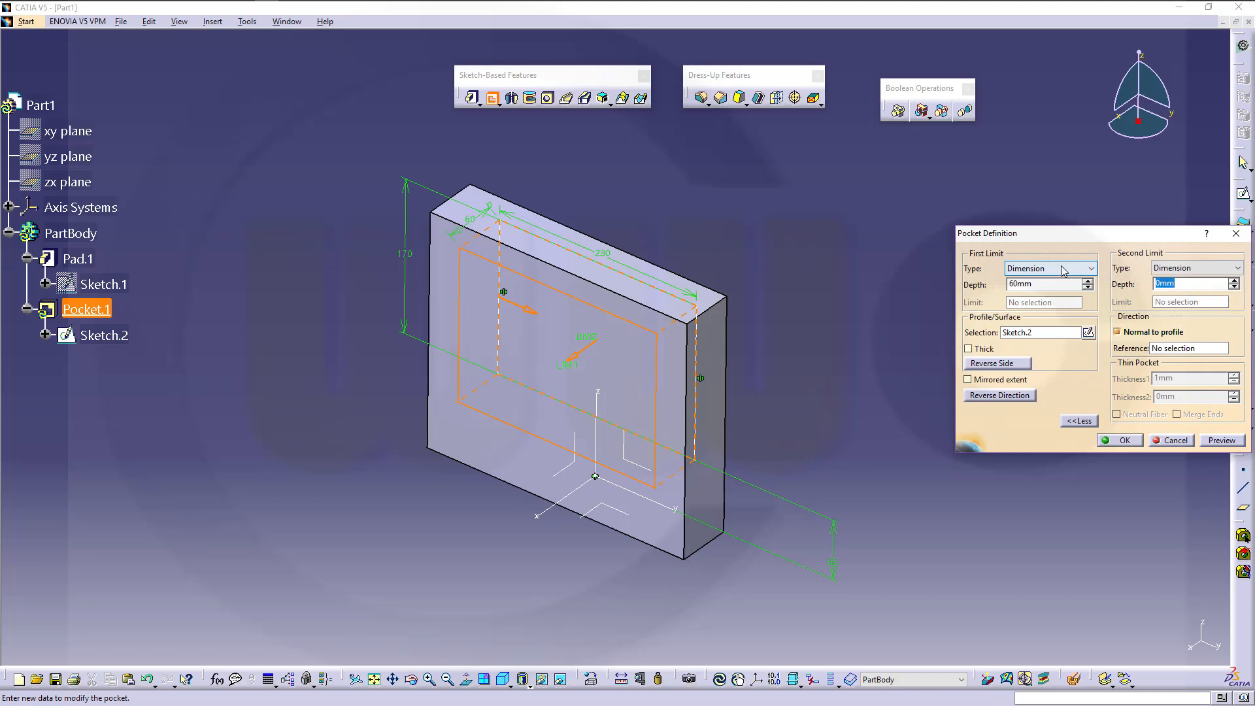
pyautogui.write('-45')
pyautogui.press('Return')
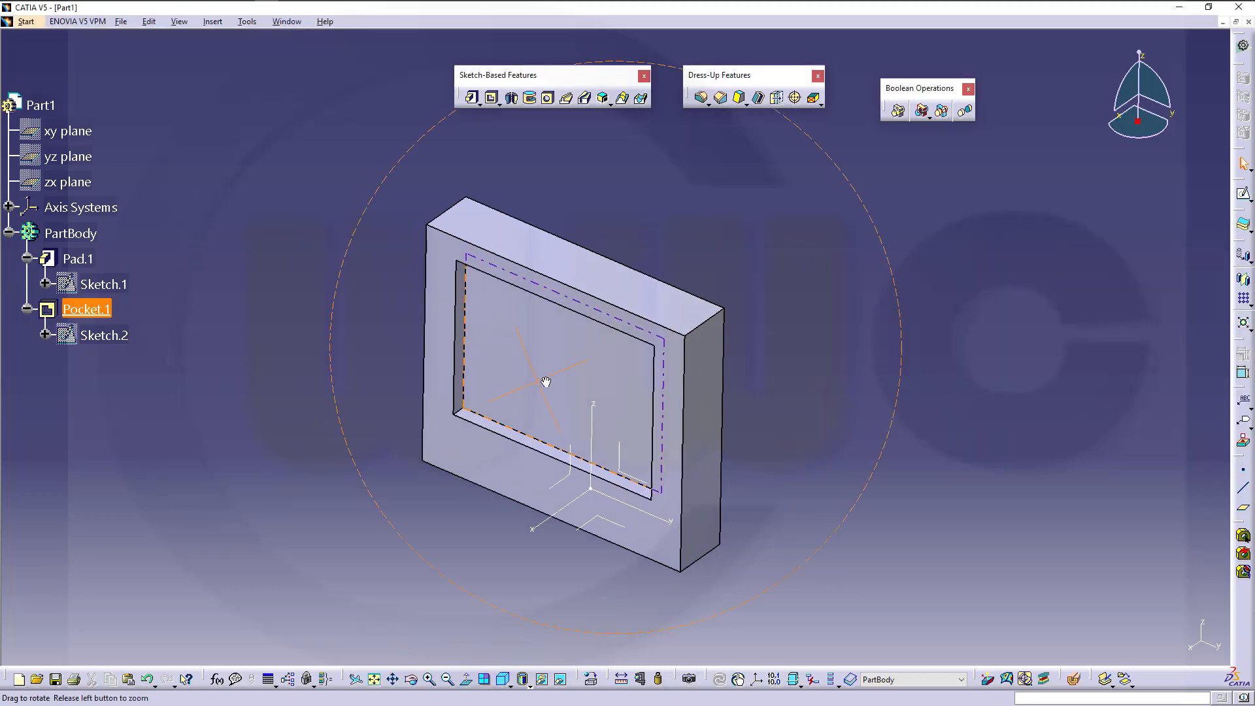
# Step: Start a Chamfer with a length of 15 mm and an angle of 30 degrees
pyautogui.moveTo(613, 381); pyautogui.dragTo(594, 303, button='middle')
pyautogui.click(657, 189)
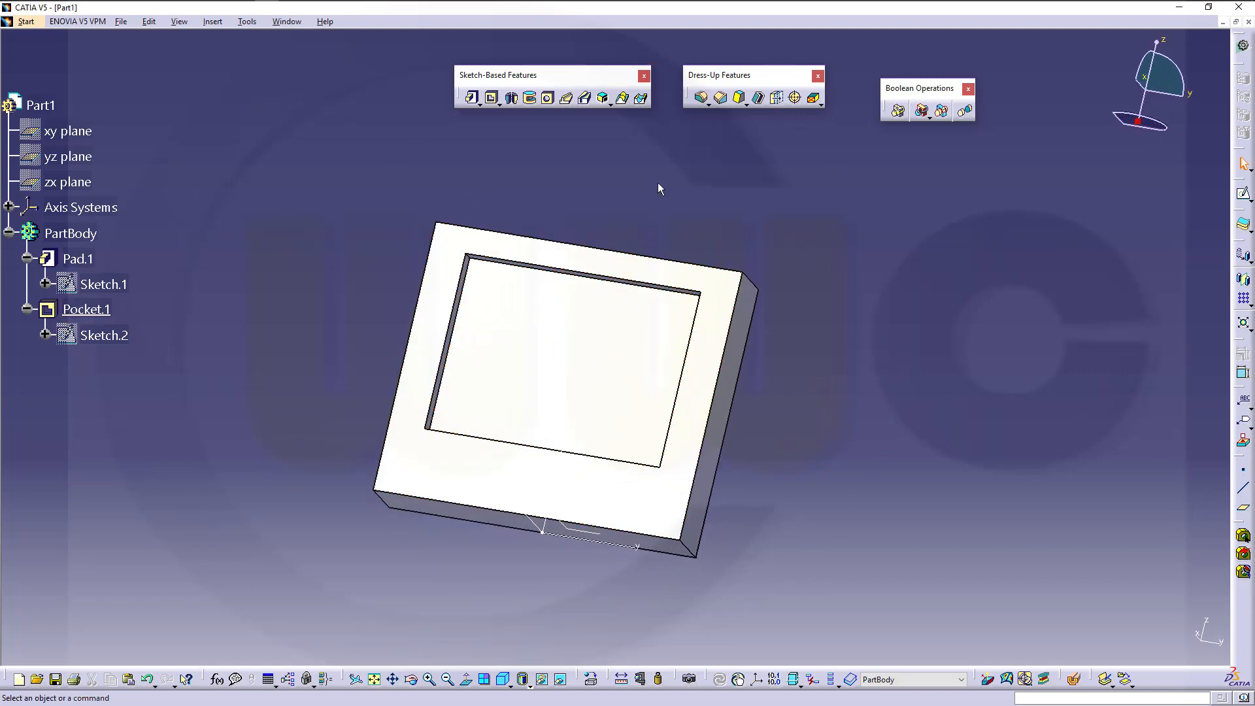
pyautogui.click(721, 98)
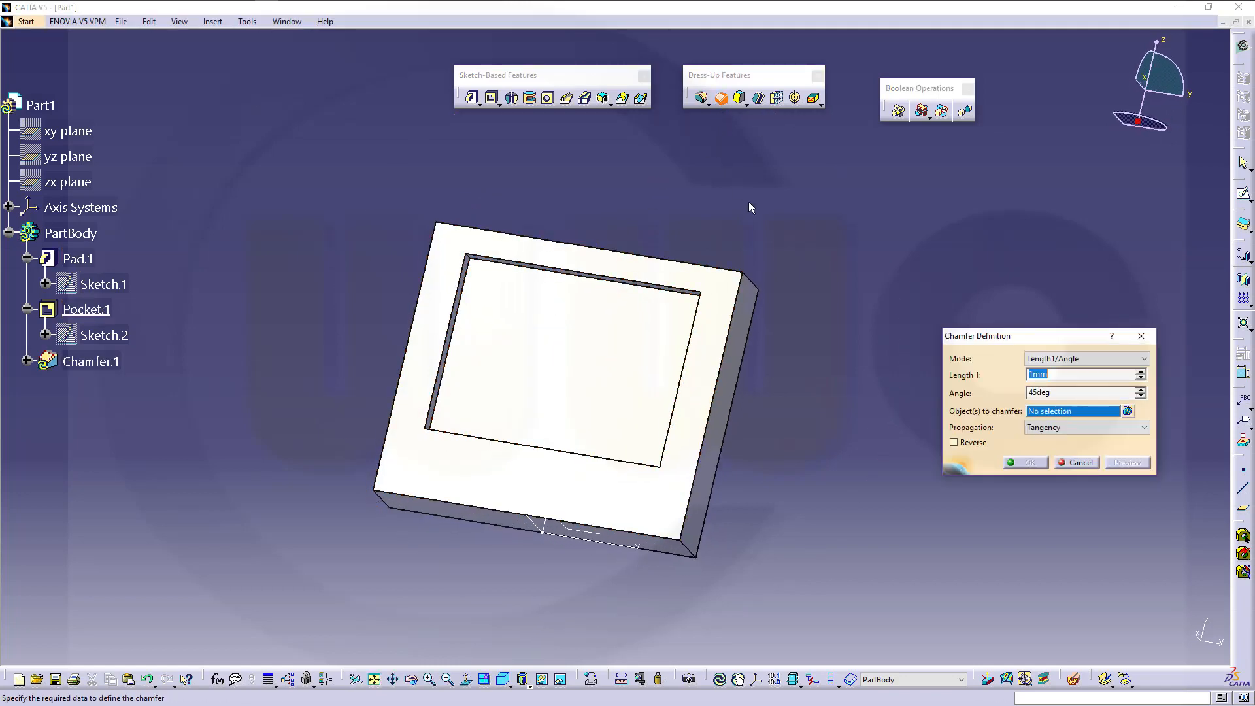
pyautogui.write('15')
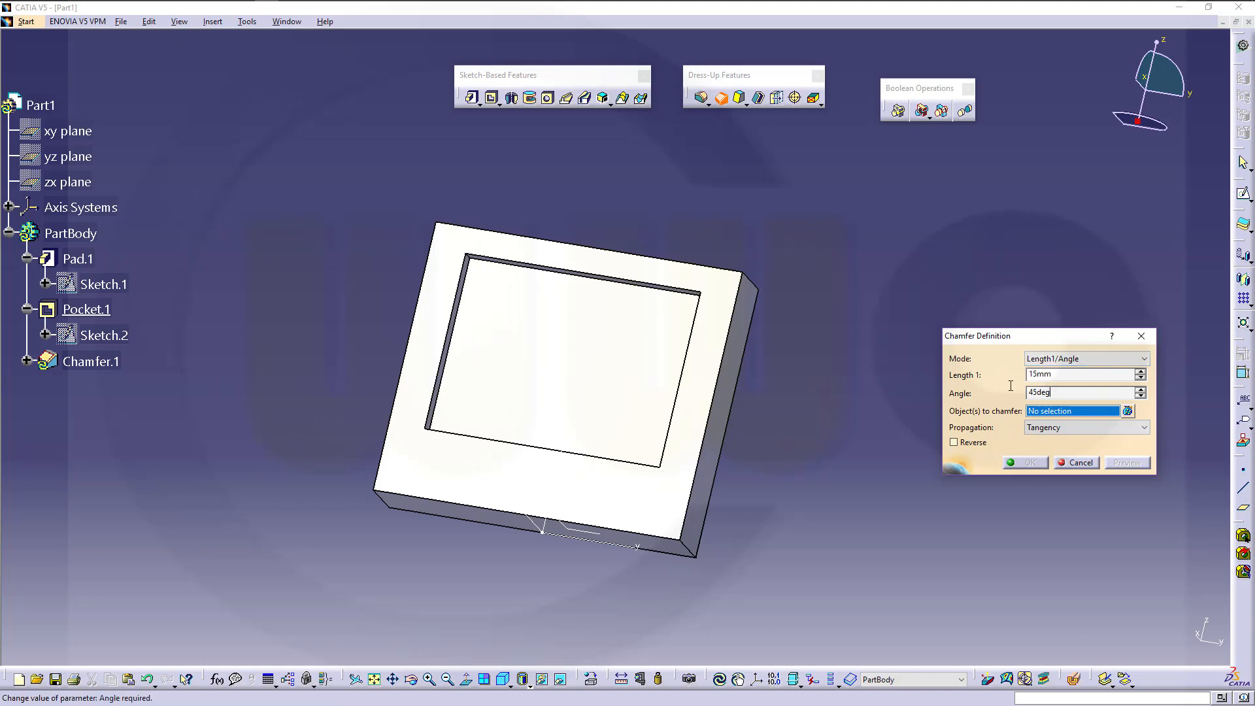
pyautogui.moveTo(1010, 386); pyautogui.dragTo(918, 385)
pyautogui.write('30')
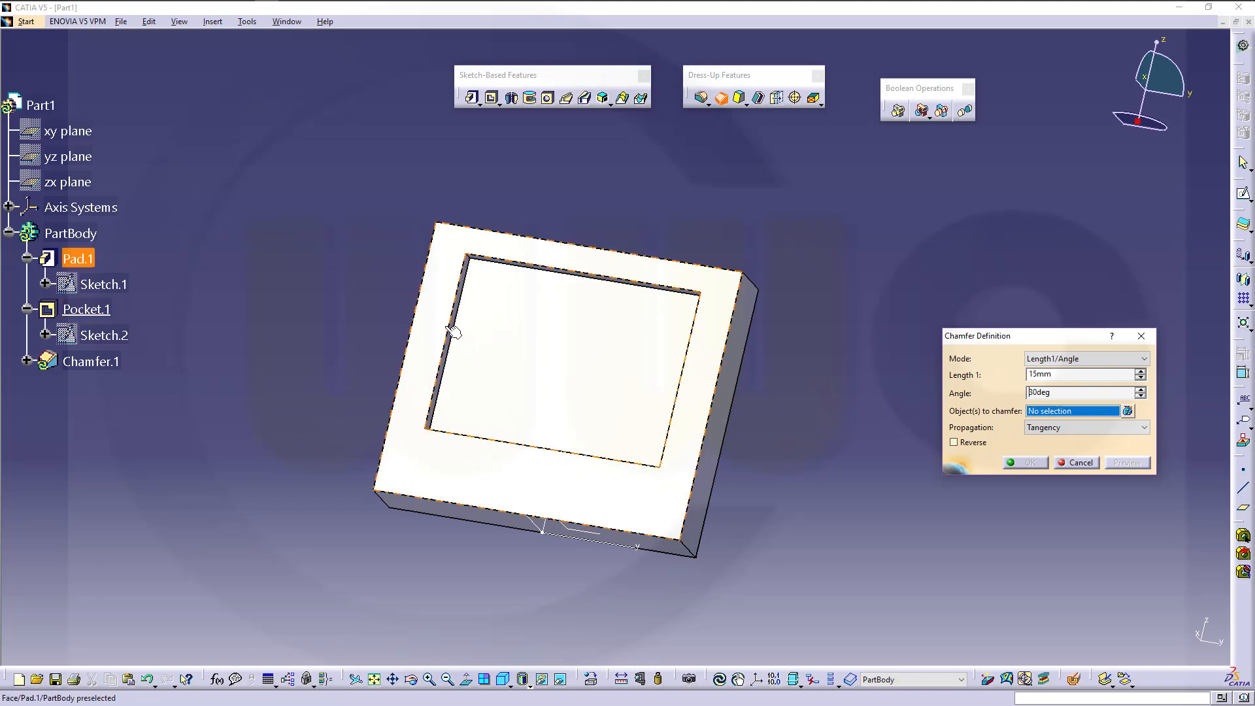
# Step: Apply the chamfer to the four outer rim edges of the pocket instead of the whole front face
pyautogui.click(453, 332)
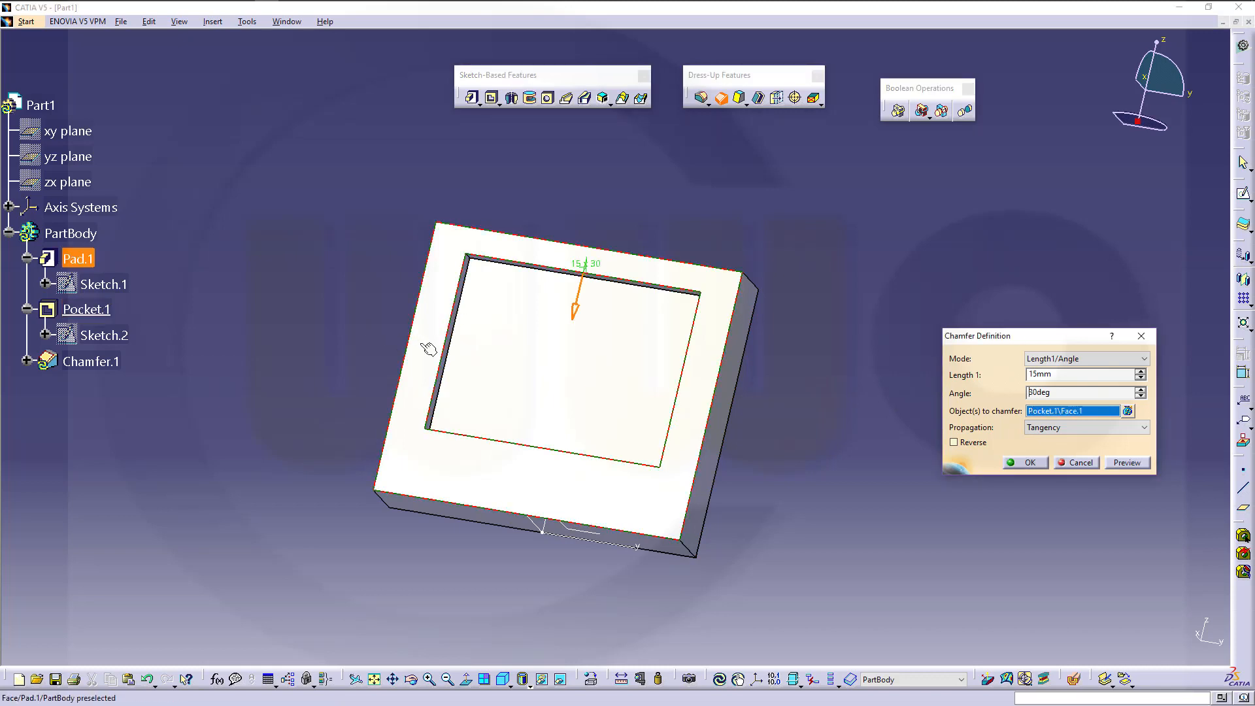
pyautogui.click(441, 360)
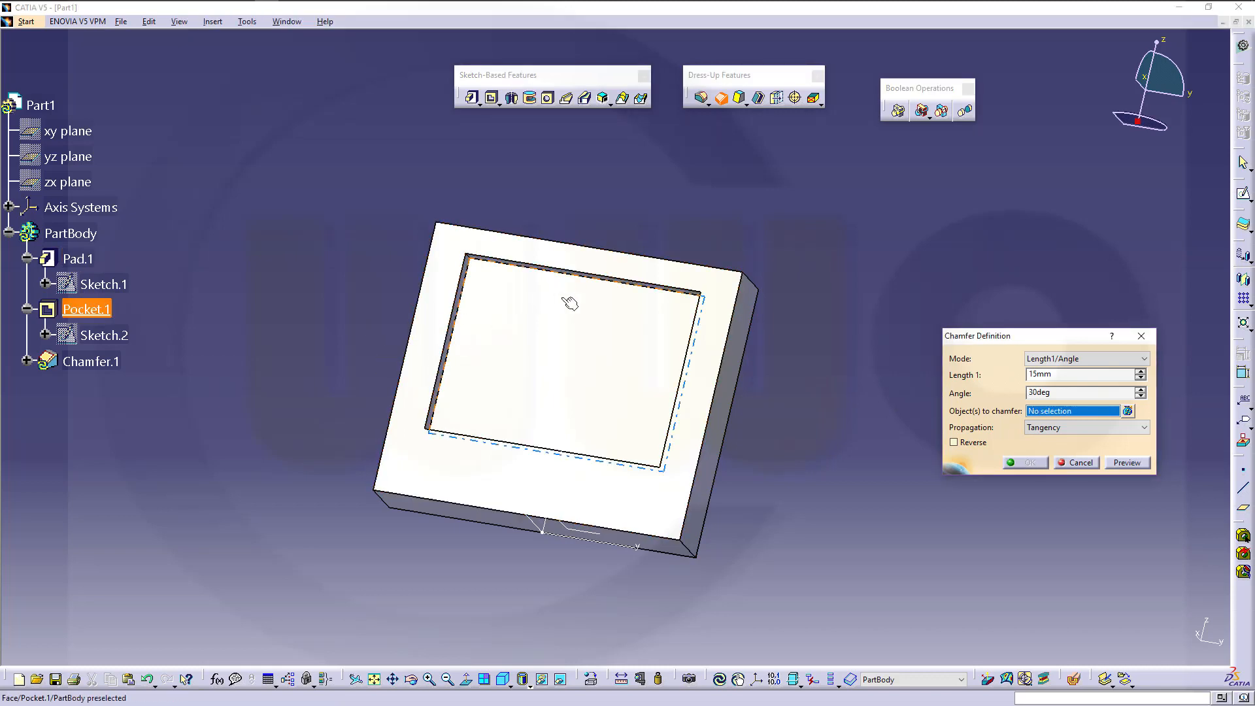
pyautogui.click(460, 320)
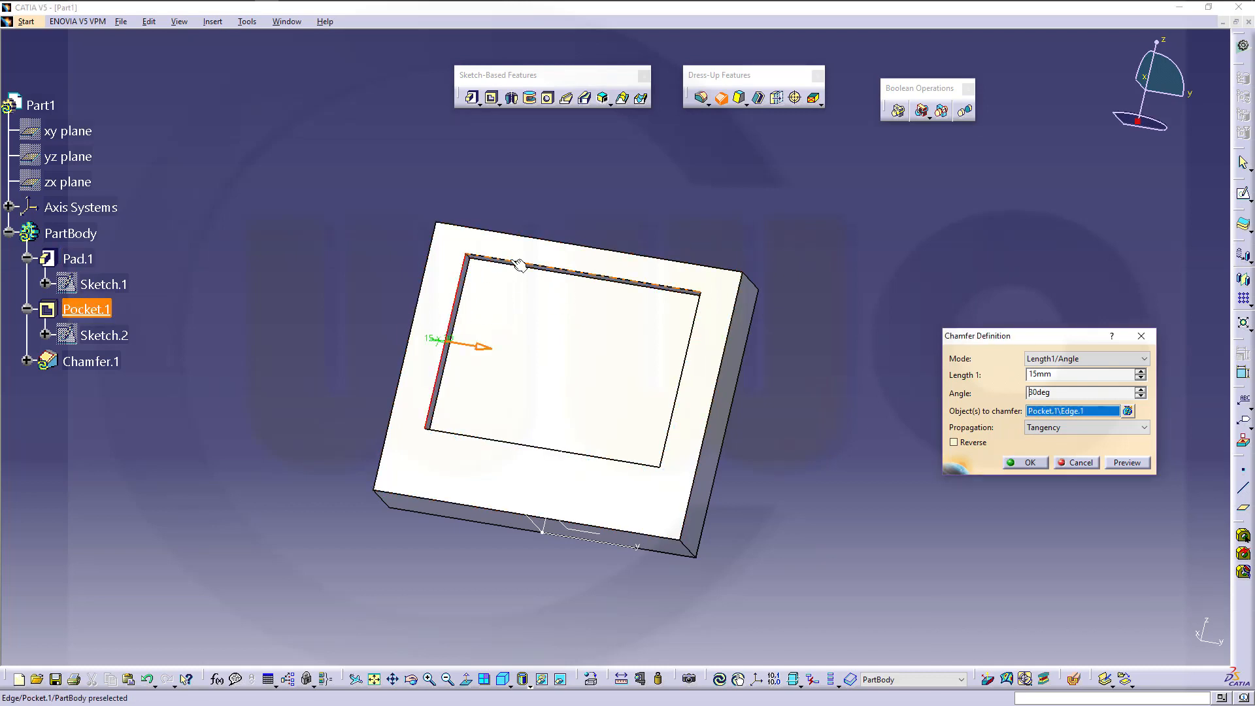
pyautogui.click(518, 264)
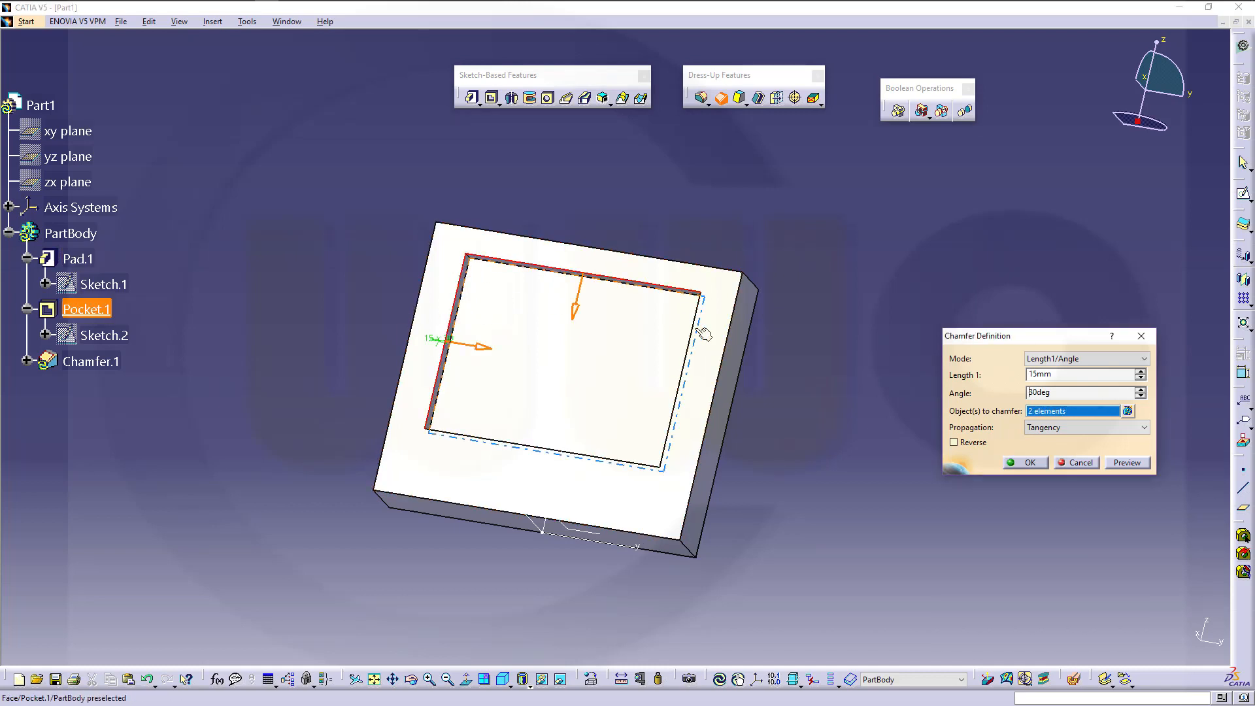
pyautogui.click(682, 383)
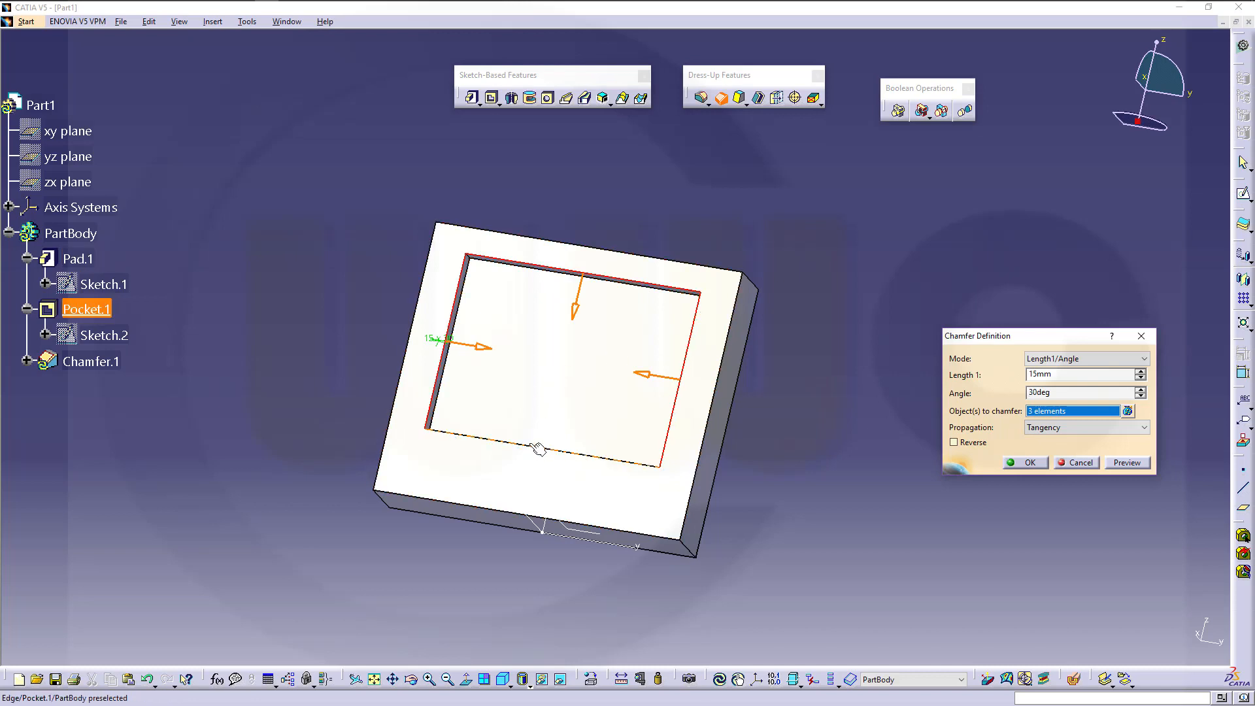
pyautogui.click(537, 448)
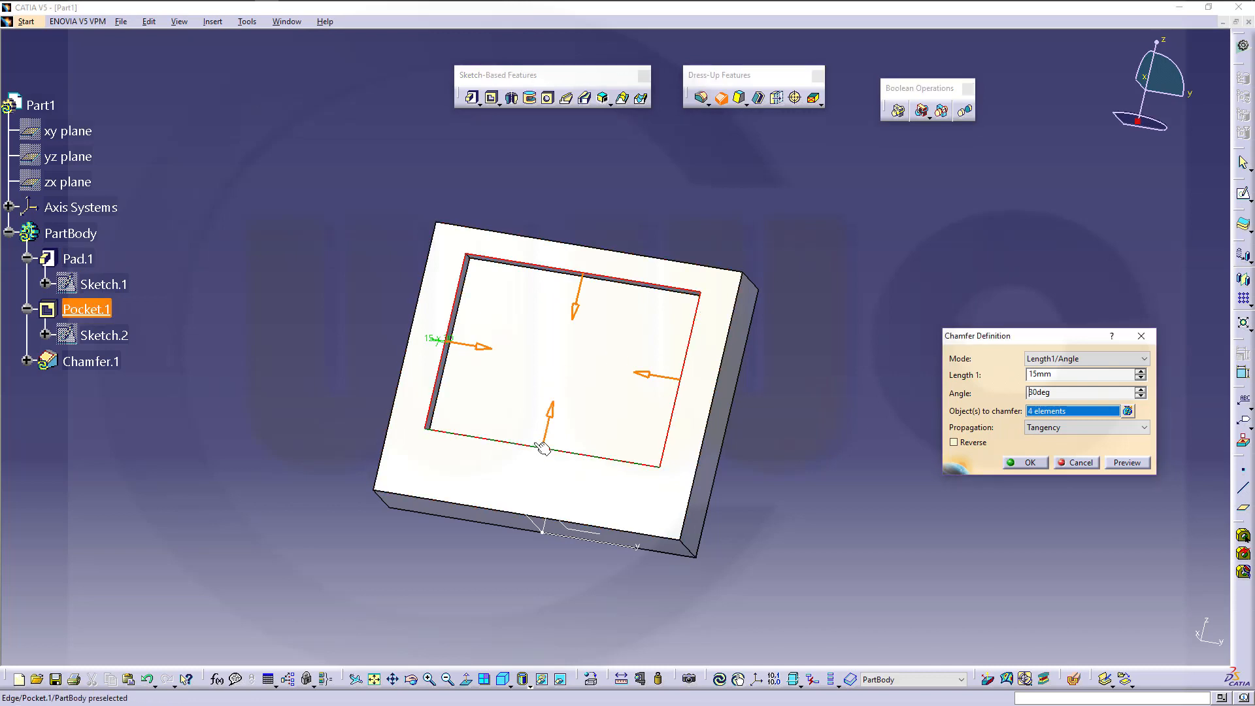
pyautogui.click(1118, 462)
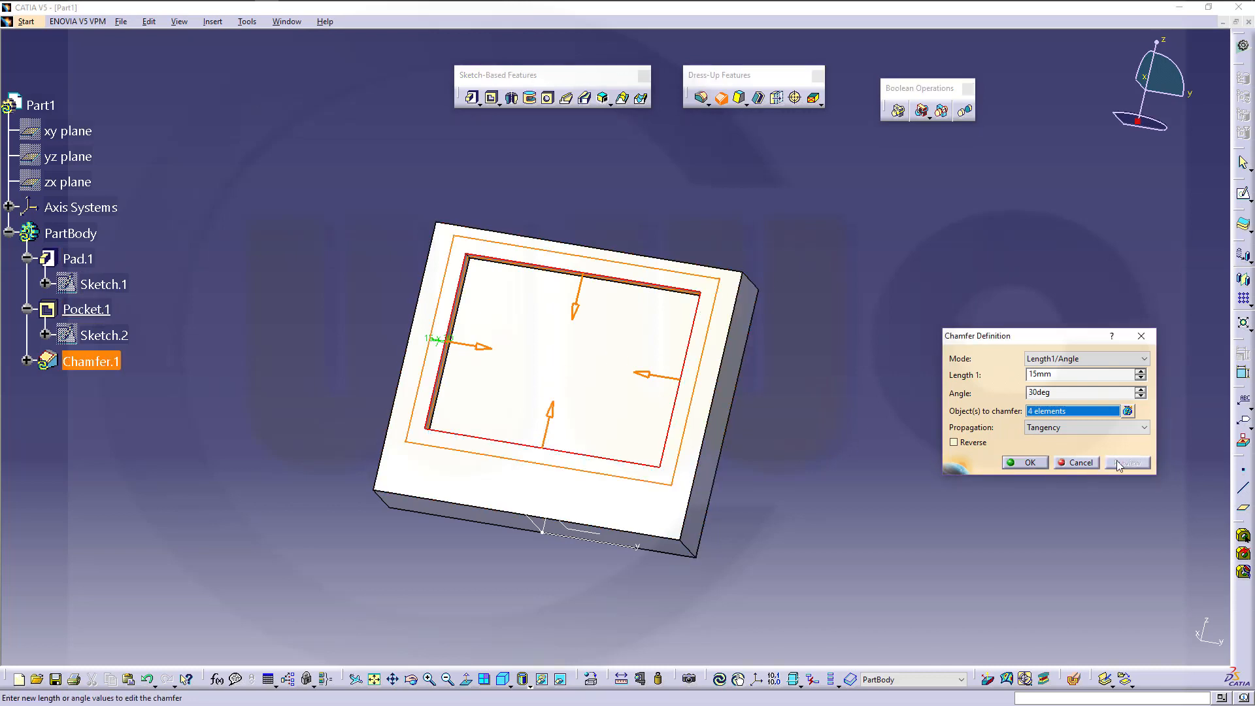
pyautogui.click(1024, 462)
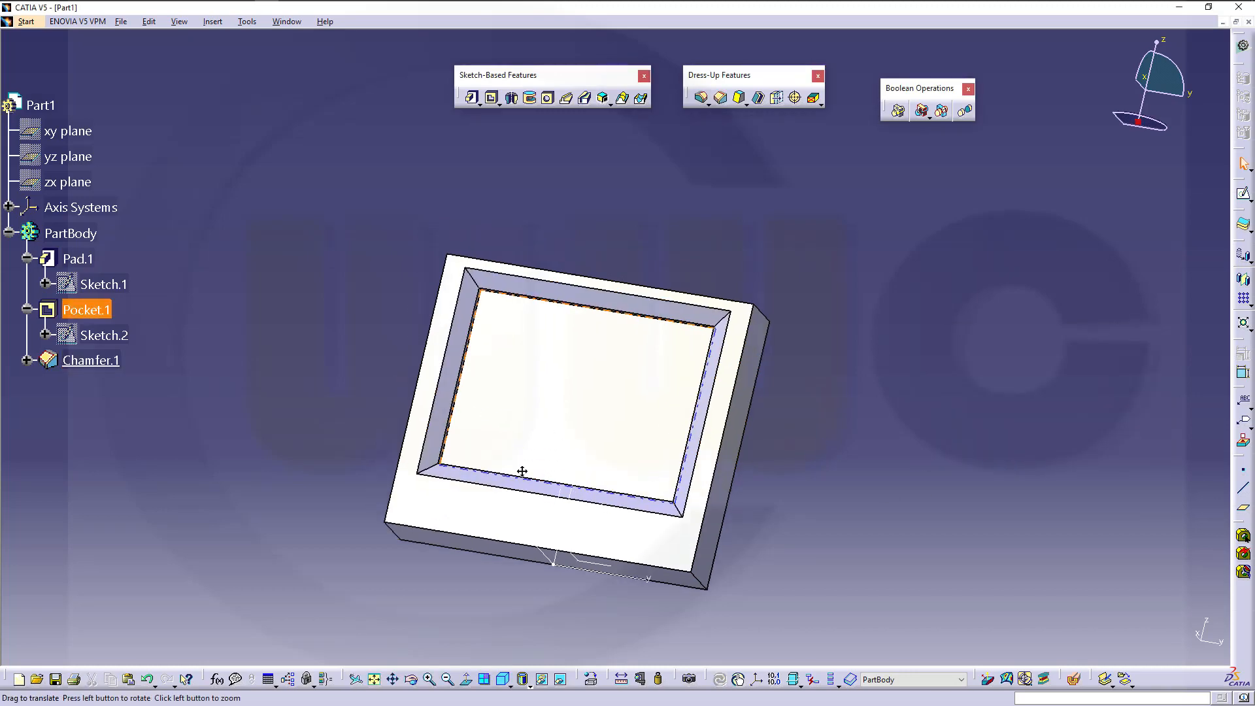
# Step: Insert two new empty bodies into the part
pyautogui.moveTo(521, 470); pyautogui.dragTo(822, 535, button='middle')
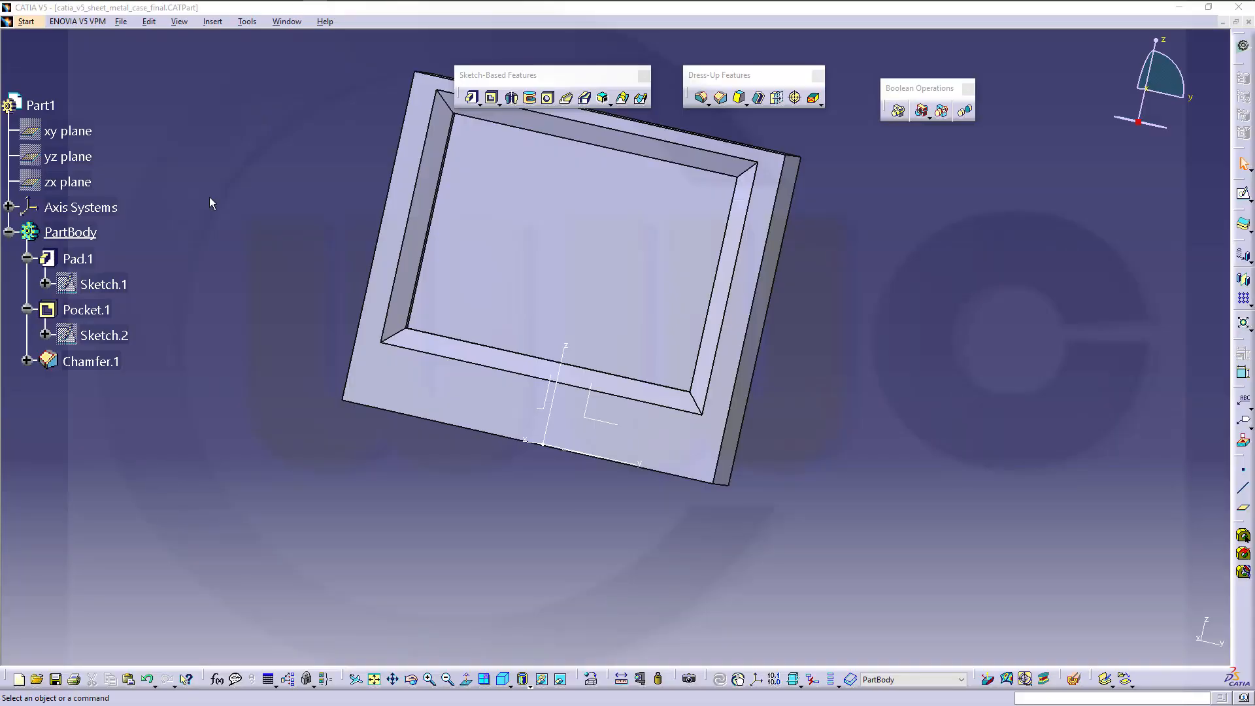
pyautogui.moveTo(209, 198); pyautogui.dragTo(235, 224, button='middle')
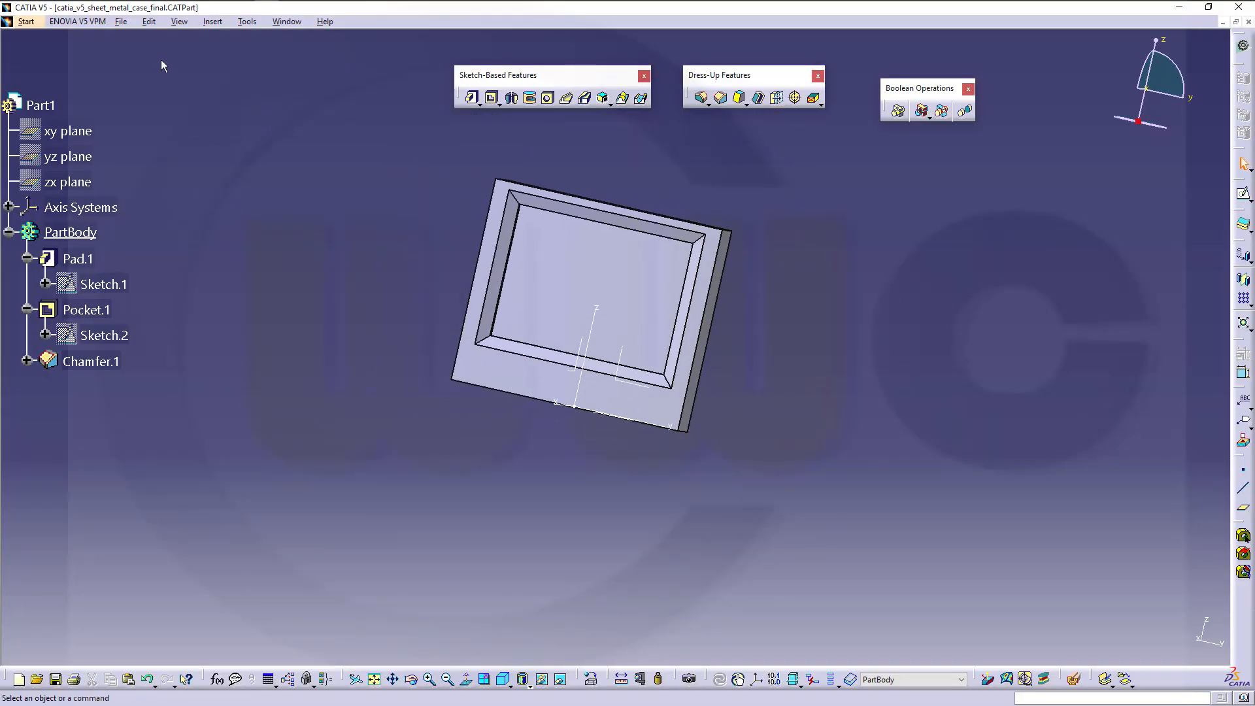
pyautogui.click(213, 21)
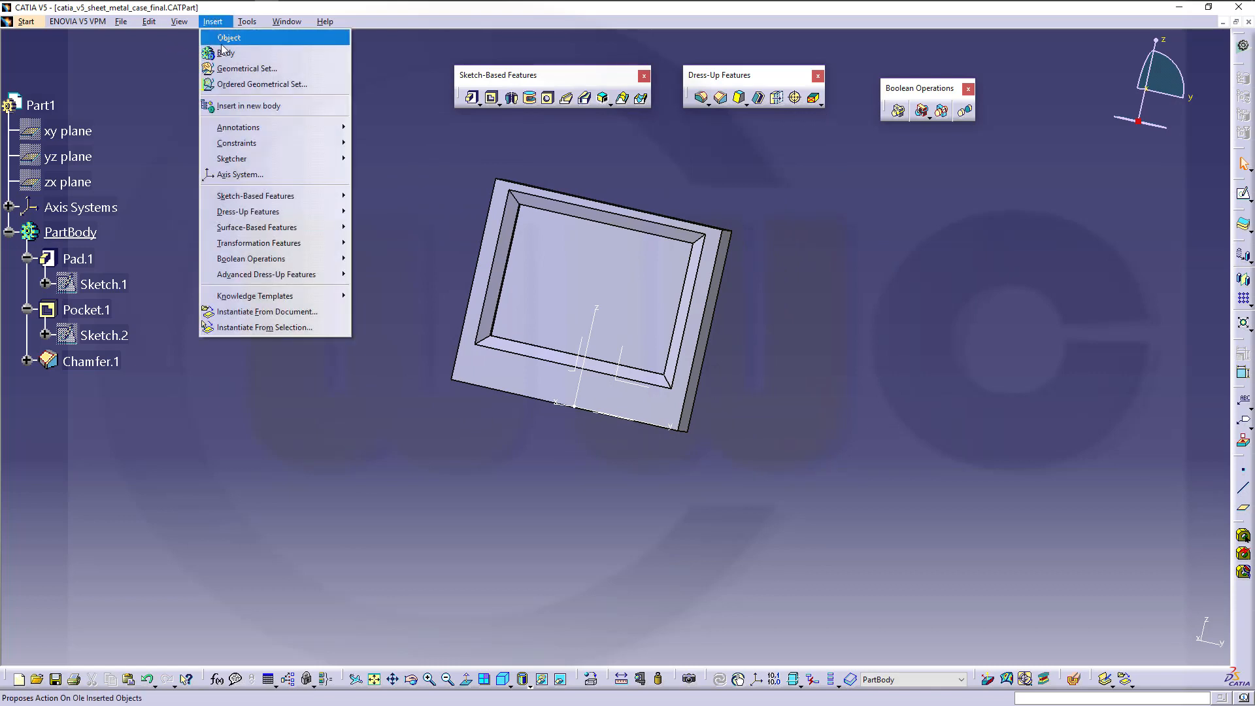
pyautogui.click(226, 53)
pyautogui.click(212, 21)
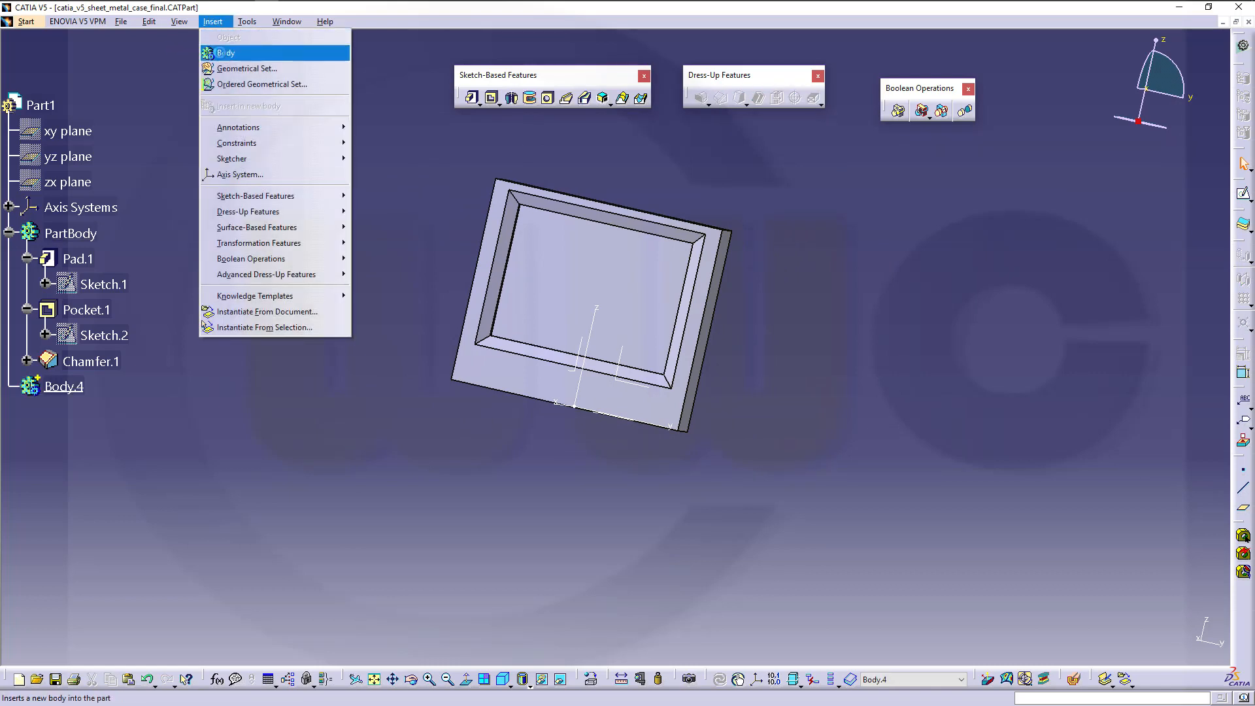
pyautogui.click(226, 53)
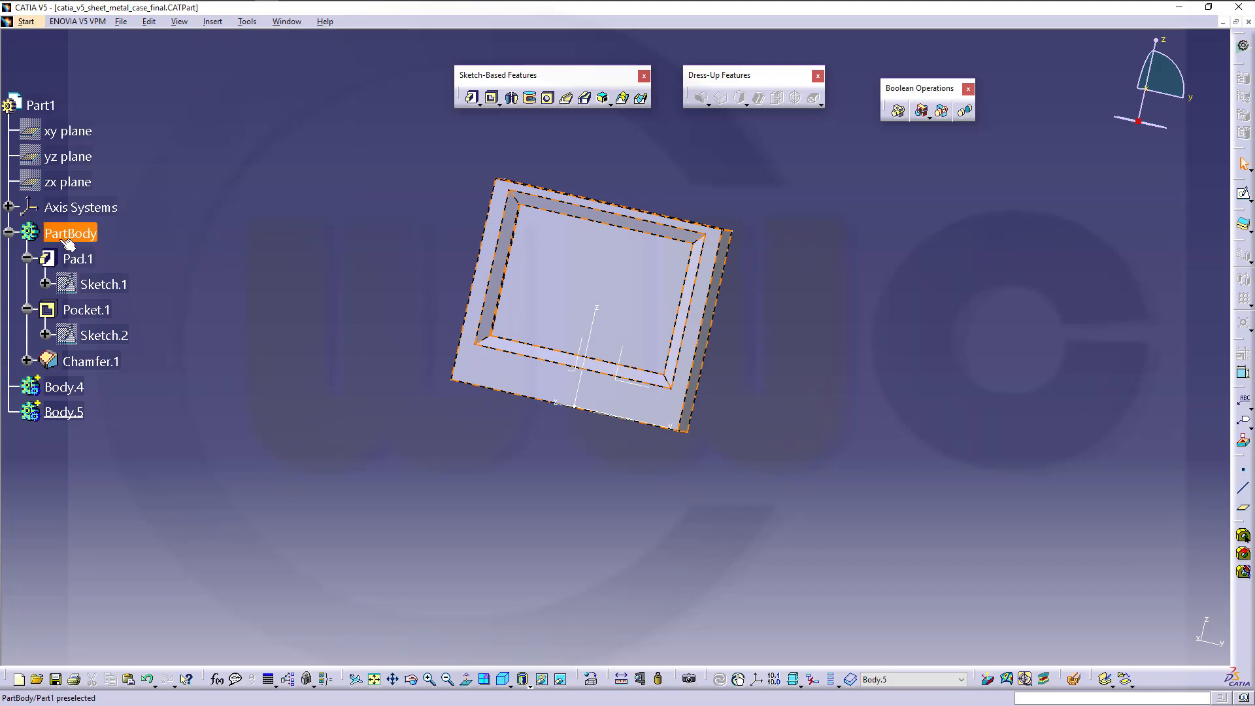
# Step: Make Body.4 the part body with Change Part Body and accept the reordering
pyautogui.click(57, 389)
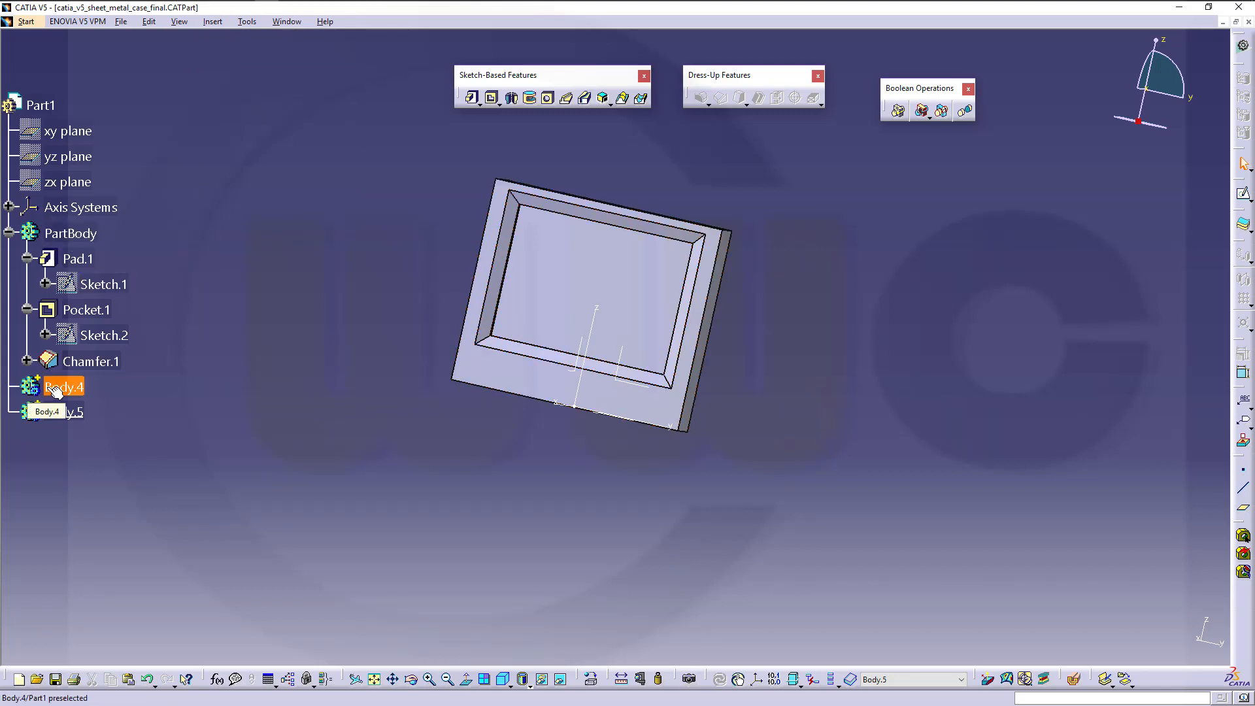
pyautogui.rightClick(58, 390)
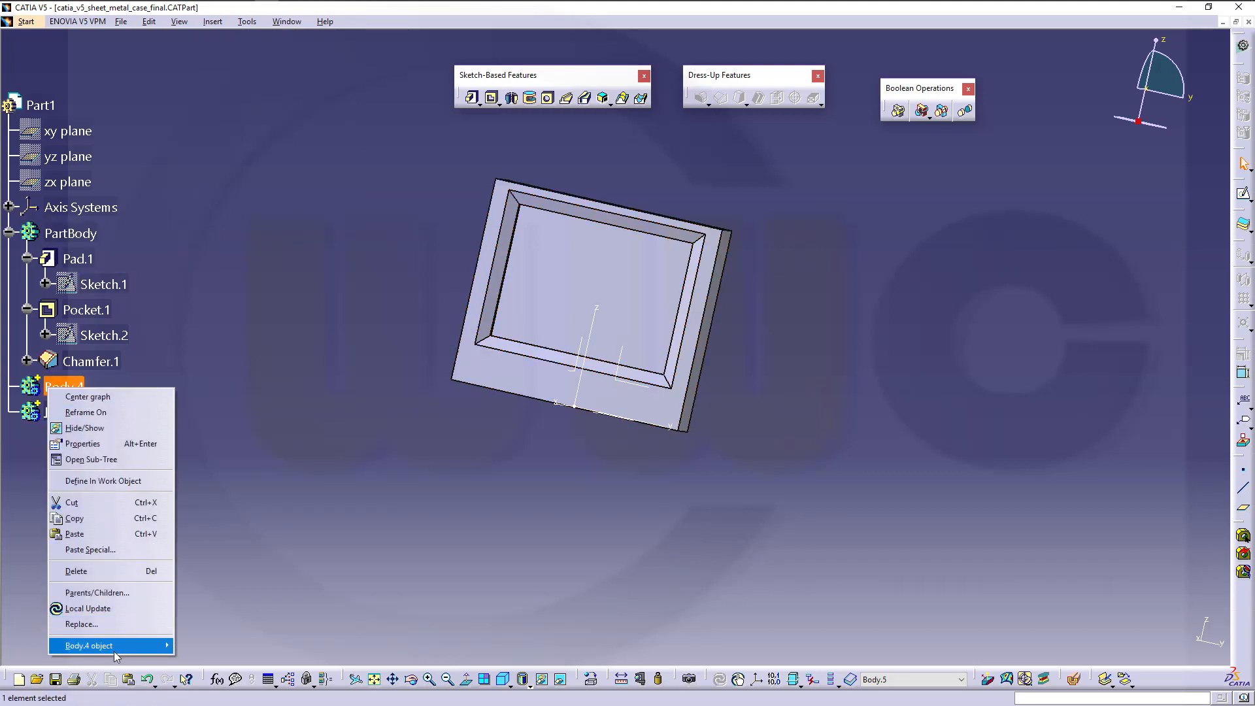
pyautogui.moveTo(115, 652)
pyautogui.click(221, 624)
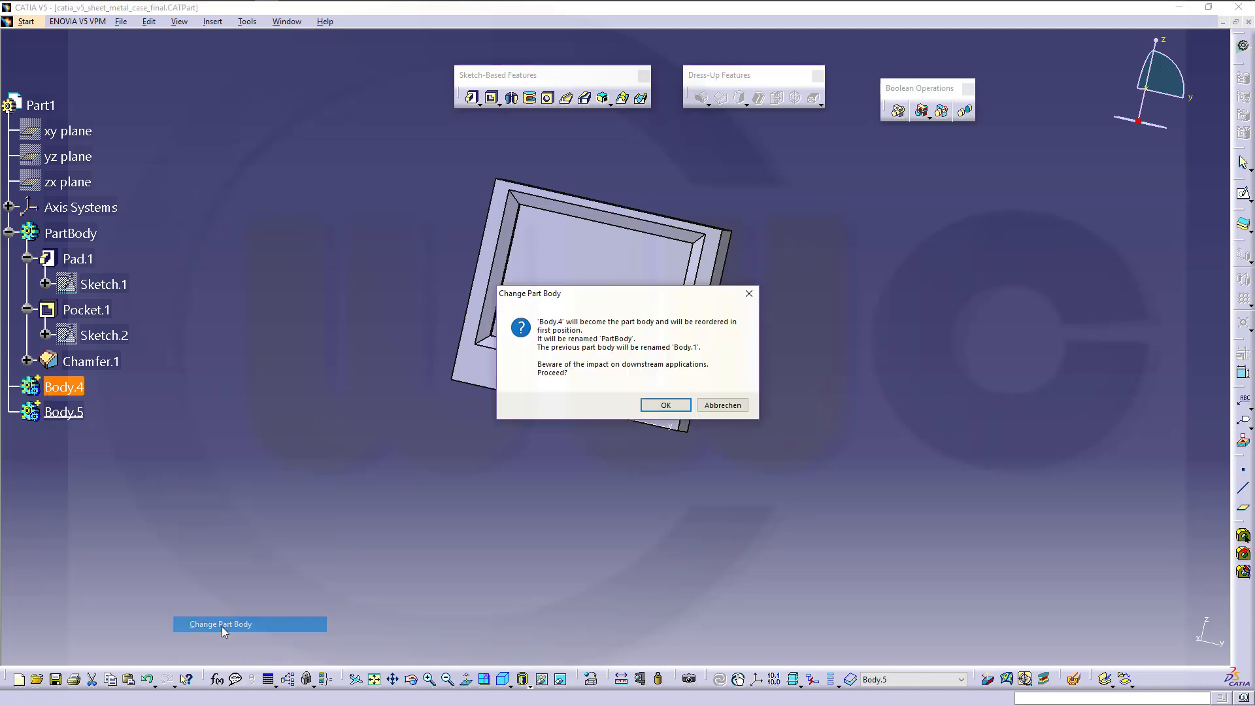
pyautogui.click(665, 405)
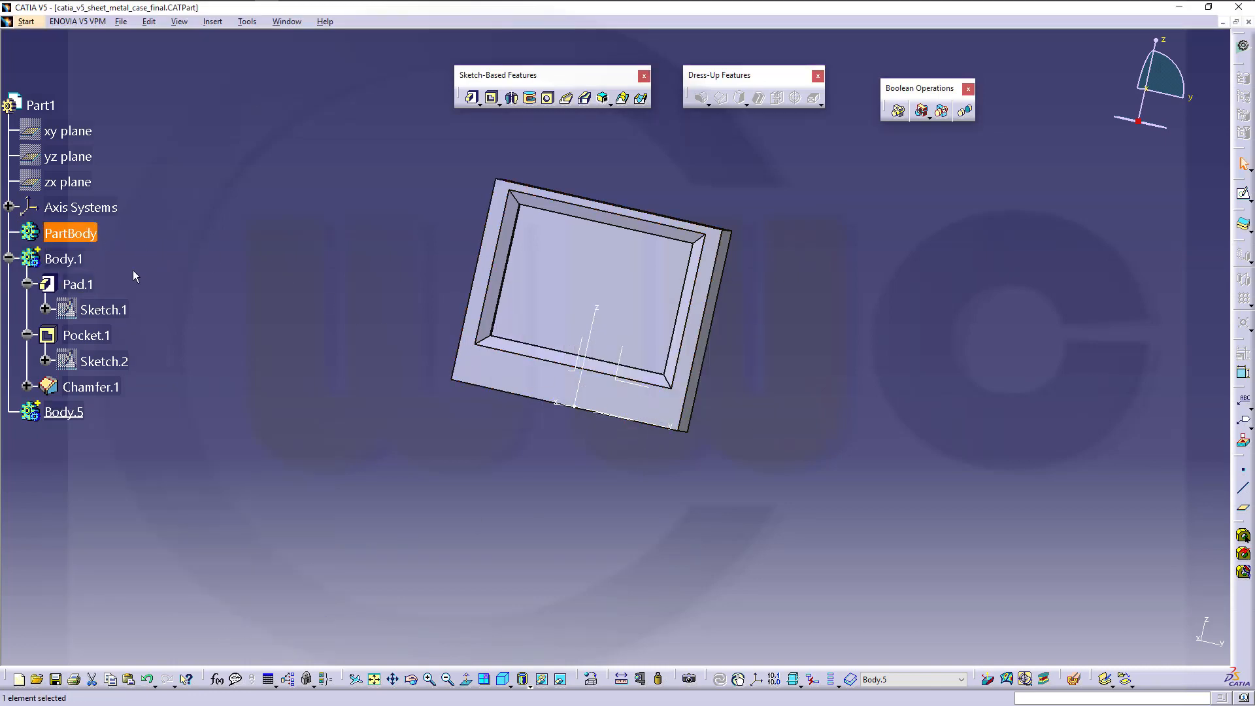
# Step: Rename Body.1, which holds the pad, pocket and chamfer, as solid_case
pyautogui.click(73, 256)
pyautogui.rightClick(73, 257)
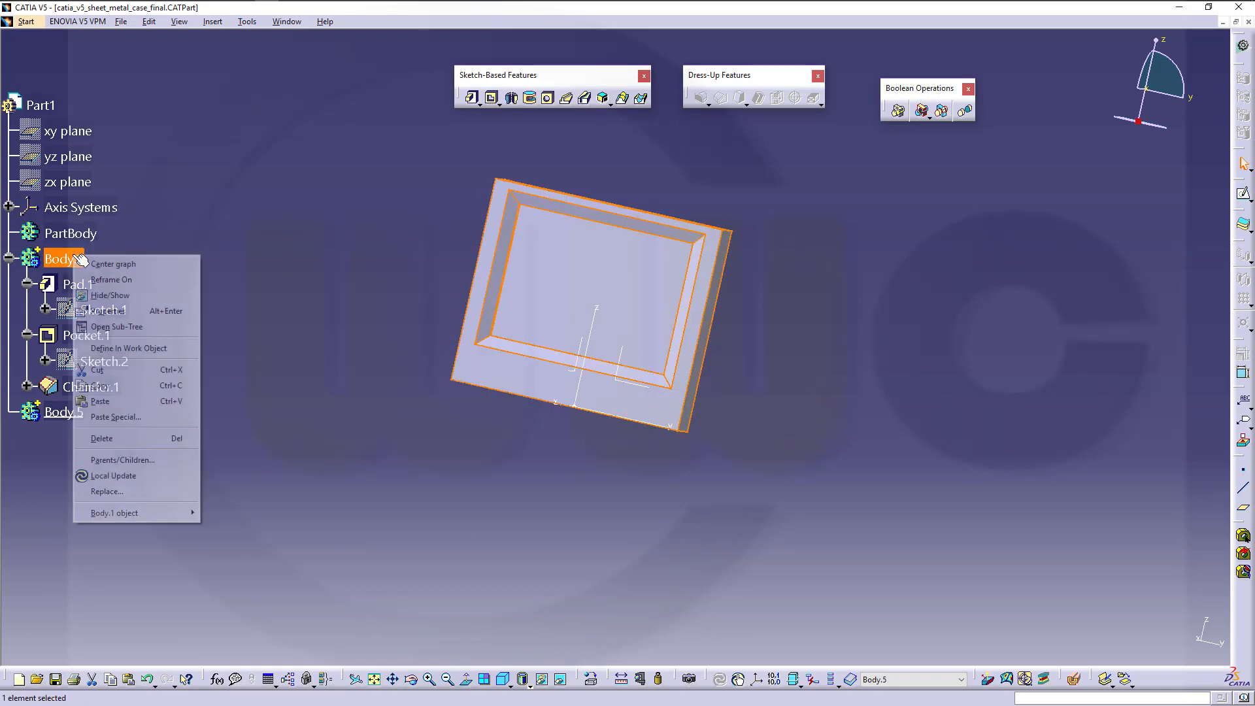
pyautogui.click(99, 313)
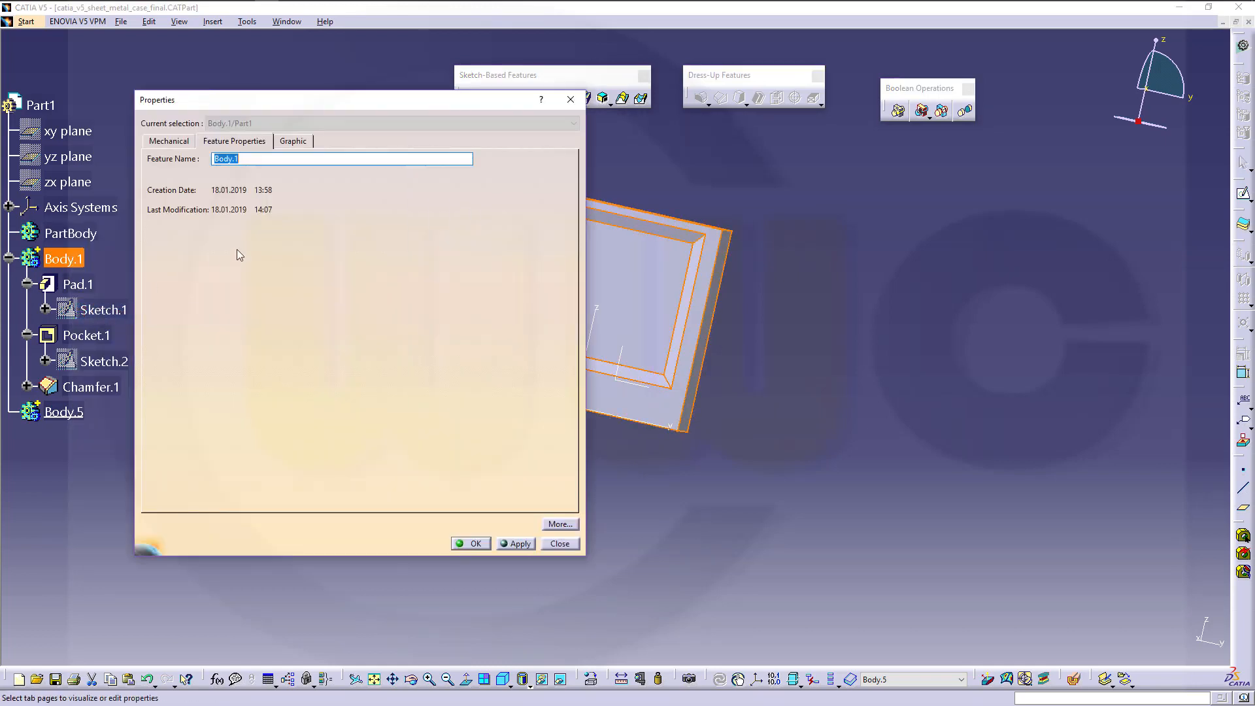
pyautogui.write('solid_case')
pyautogui.press('Return')
# Step: Rename the empty body Body.5 as punch
pyautogui.click(72, 412)
pyautogui.rightClick(81, 413)
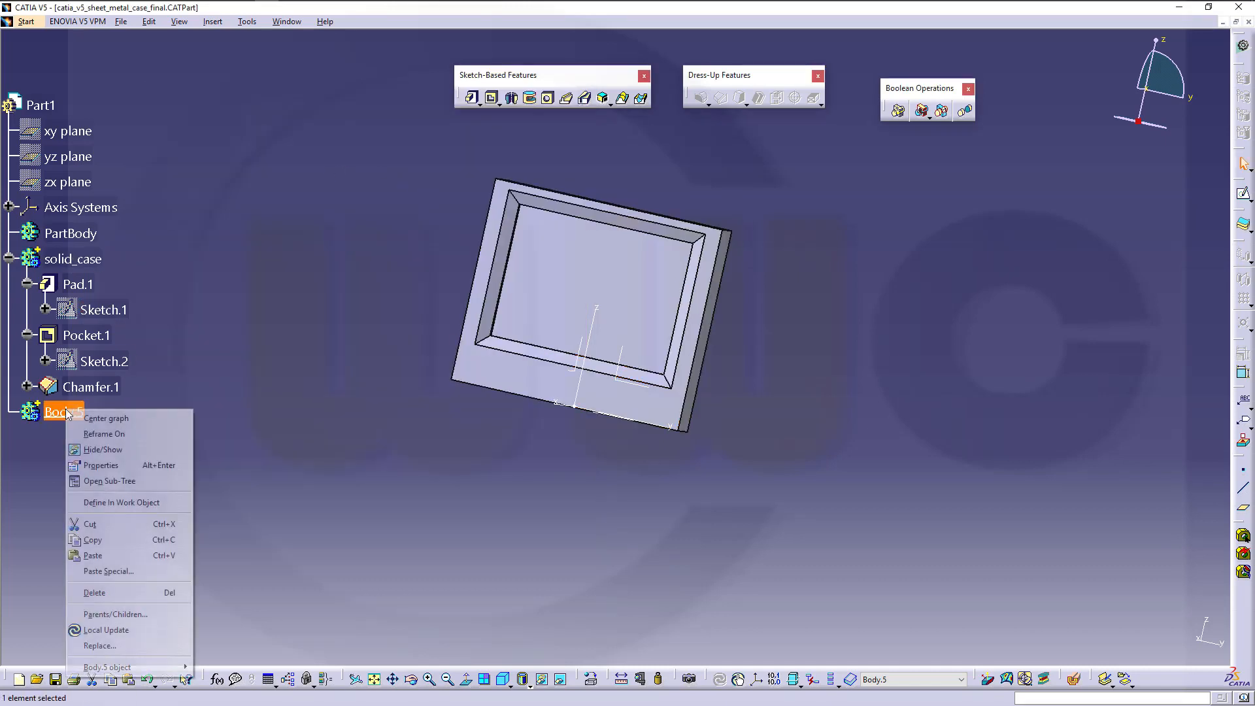
pyautogui.click(98, 465)
pyautogui.write('p')
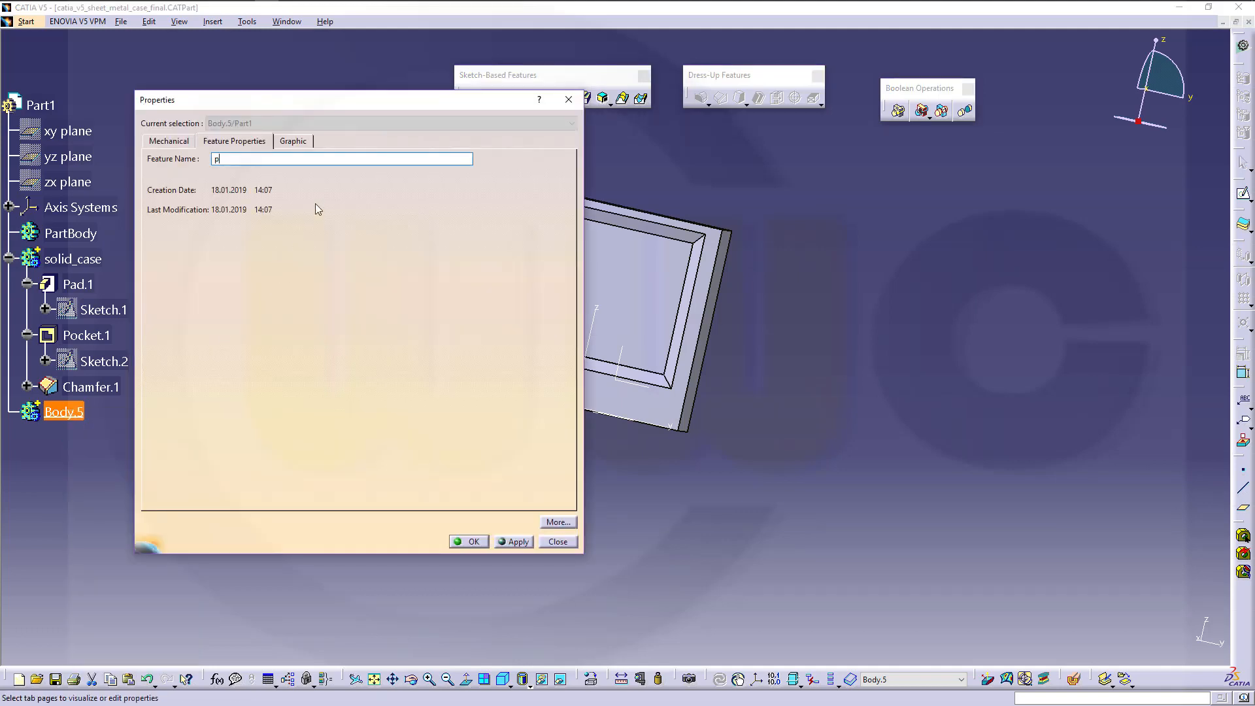
pyautogui.write('unch')
pyautogui.press('Return')
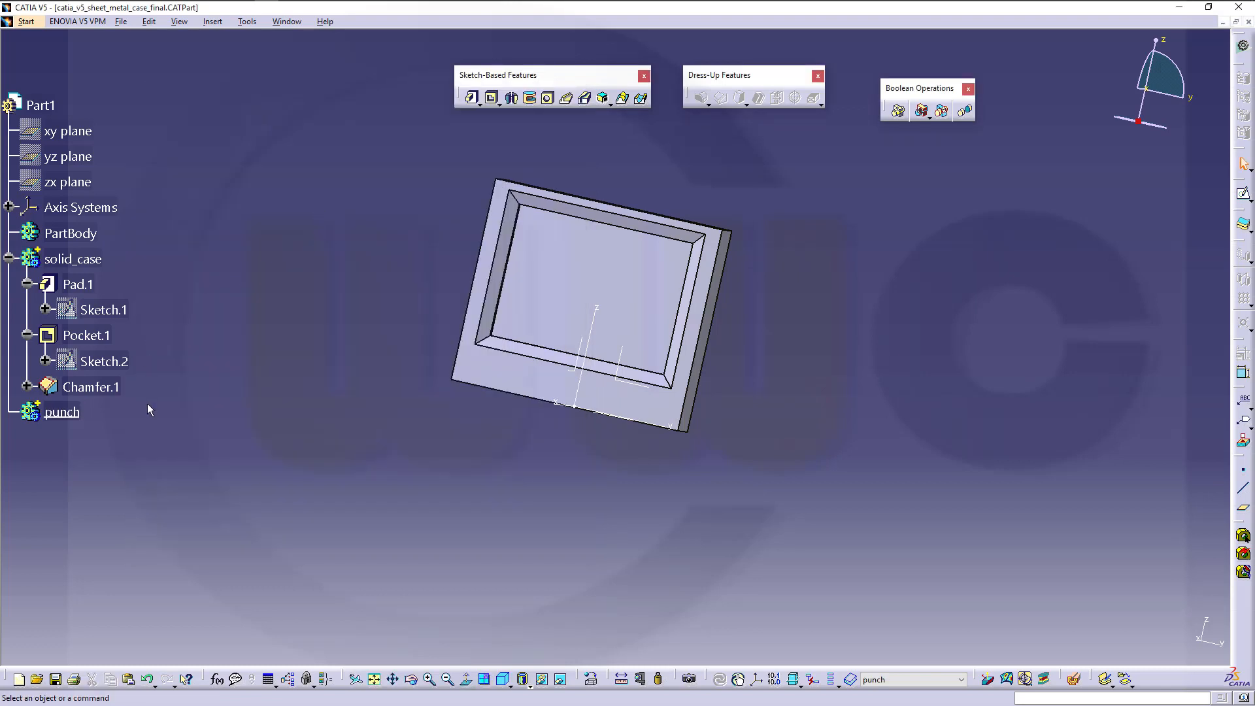
# Step: Create a pad in the punch body from Sketch.1 with a length of 100 mm
pyautogui.click(103, 316)
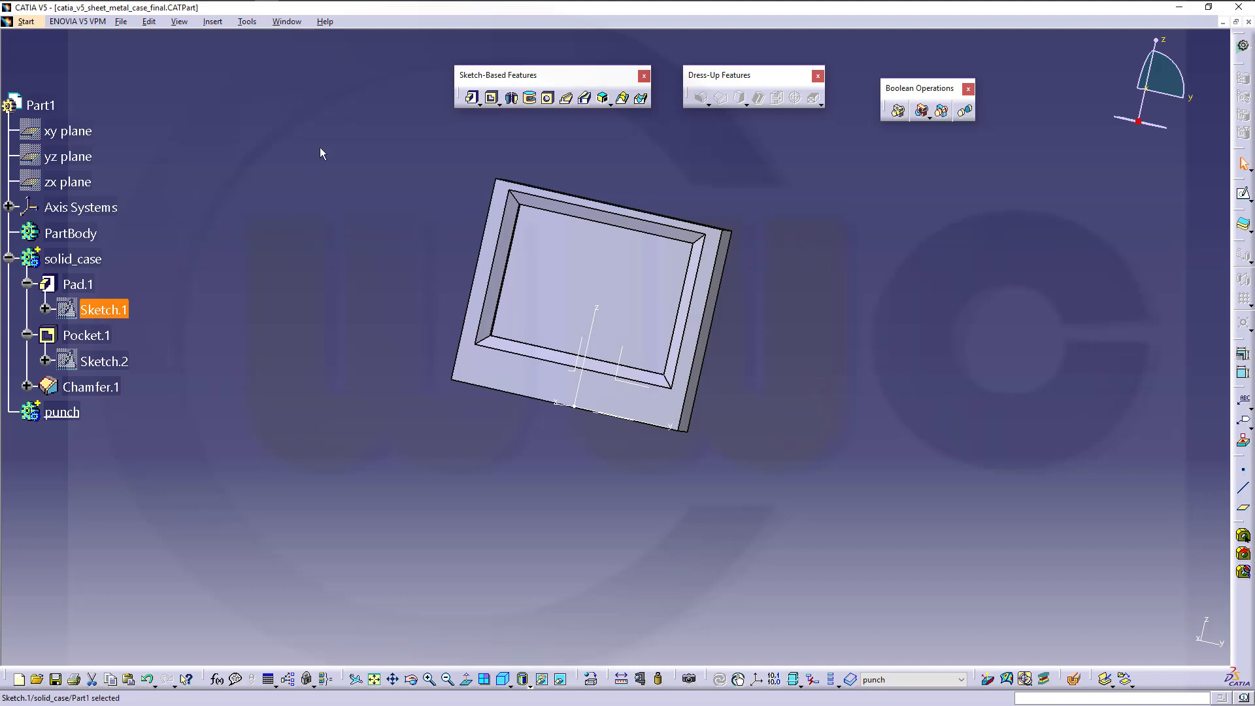
pyautogui.click(471, 97)
pyautogui.moveTo(468, 400)
pyautogui.mouseDown(button='middle')
pyautogui.moveTo(431, 405)
pyautogui.moveTo(529, 347)
pyautogui.moveTo(596, 406)
pyautogui.moveTo(583, 374)
pyautogui.mouseUp(button='middle')
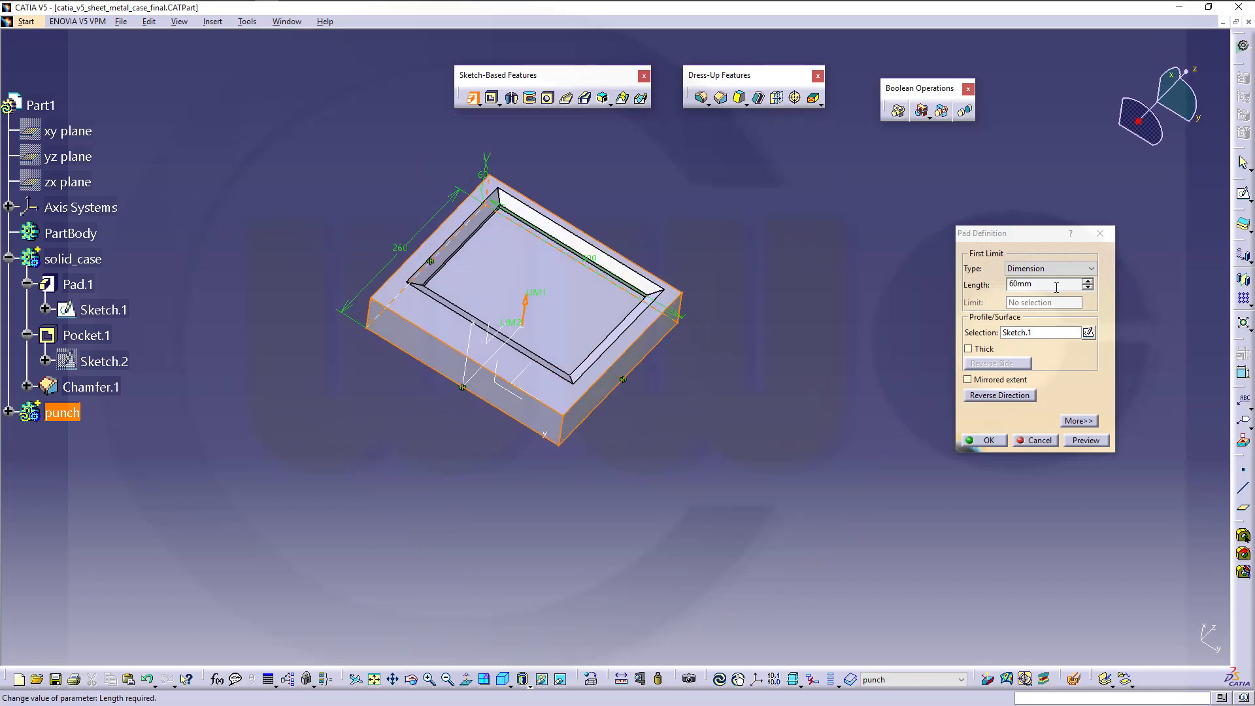
pyautogui.moveTo(1056, 285); pyautogui.dragTo(938, 276)
pyautogui.write('100')
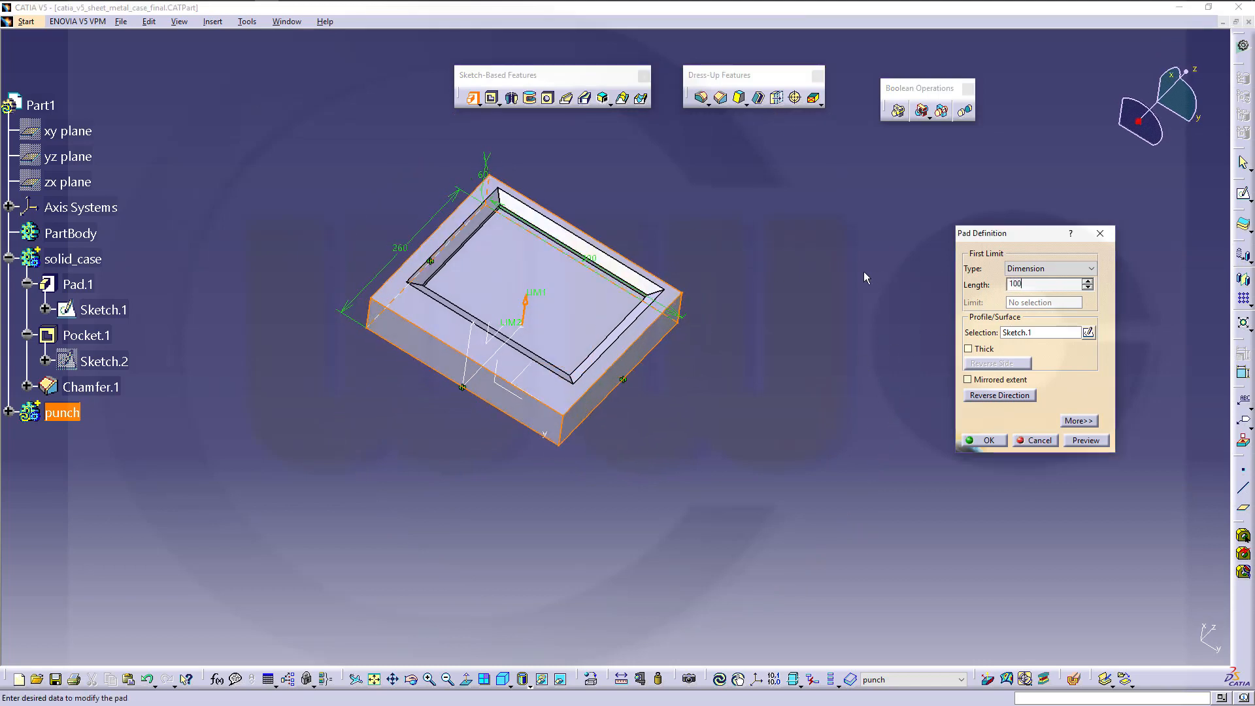
pyautogui.press('Return')
pyautogui.click(864, 272)
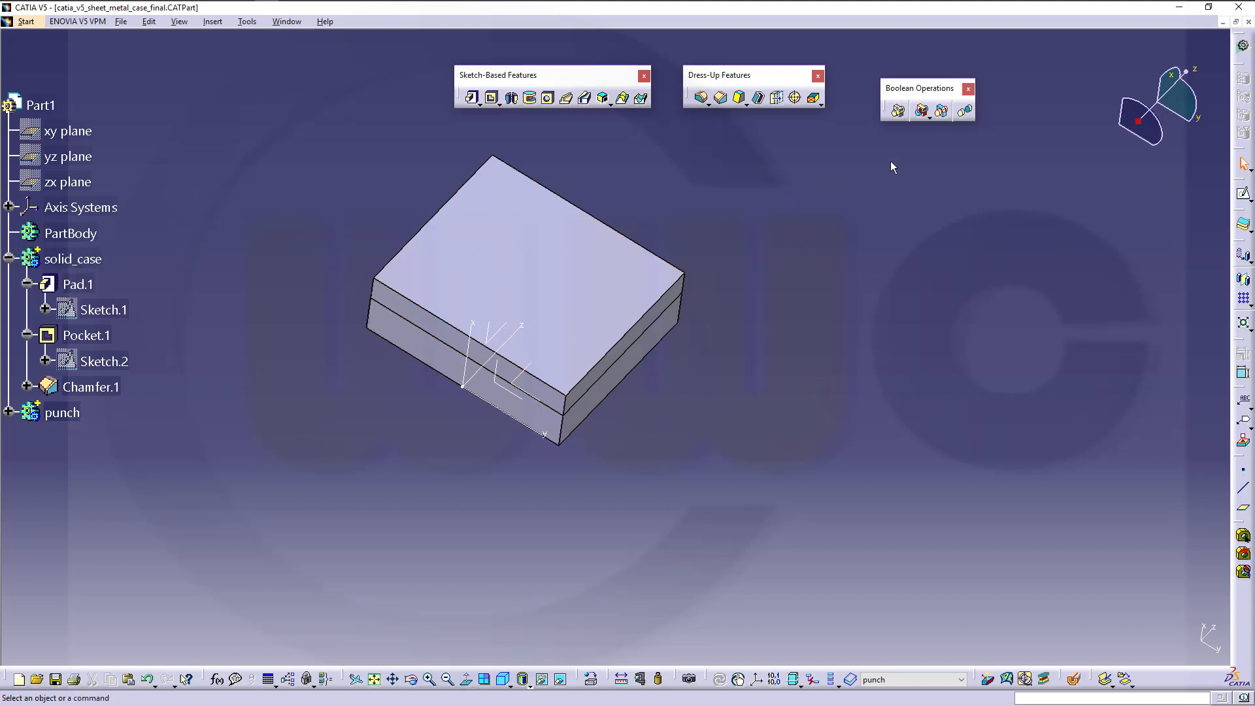
# Step: Subtract the solid_case body from the punch body with a Boolean Remove and inspect the resulting shape
pyautogui.click(922, 111)
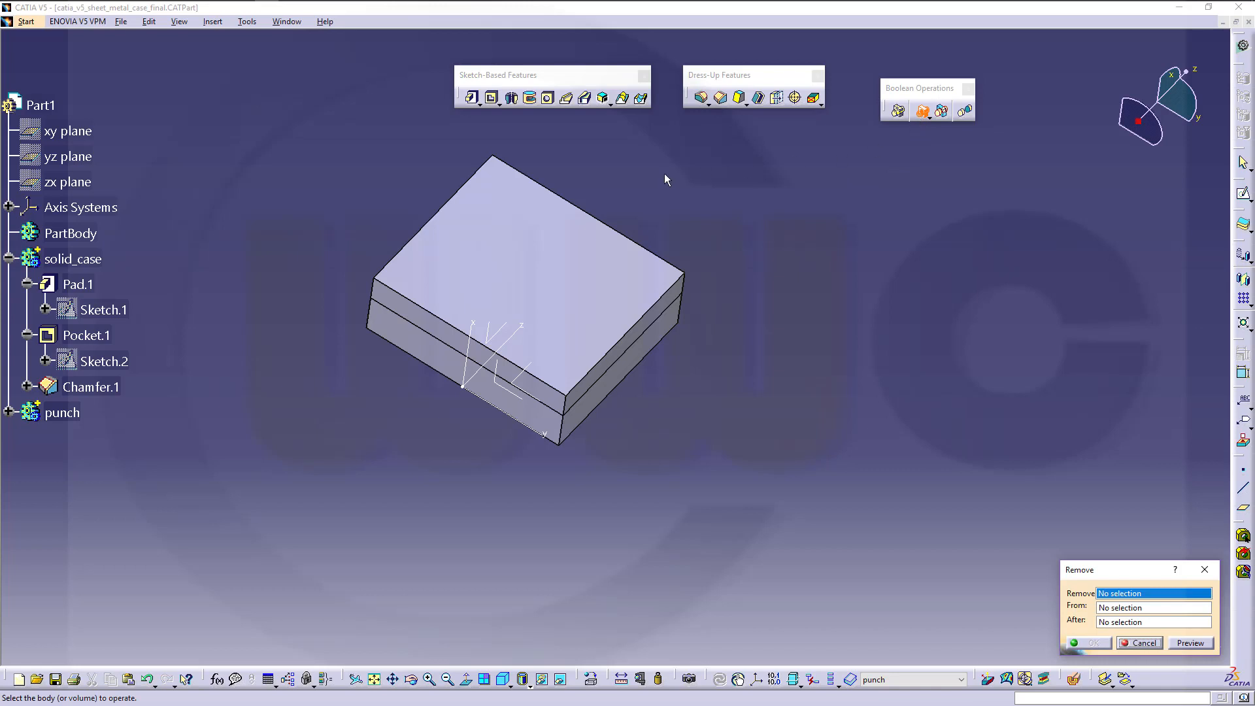
pyautogui.click(80, 260)
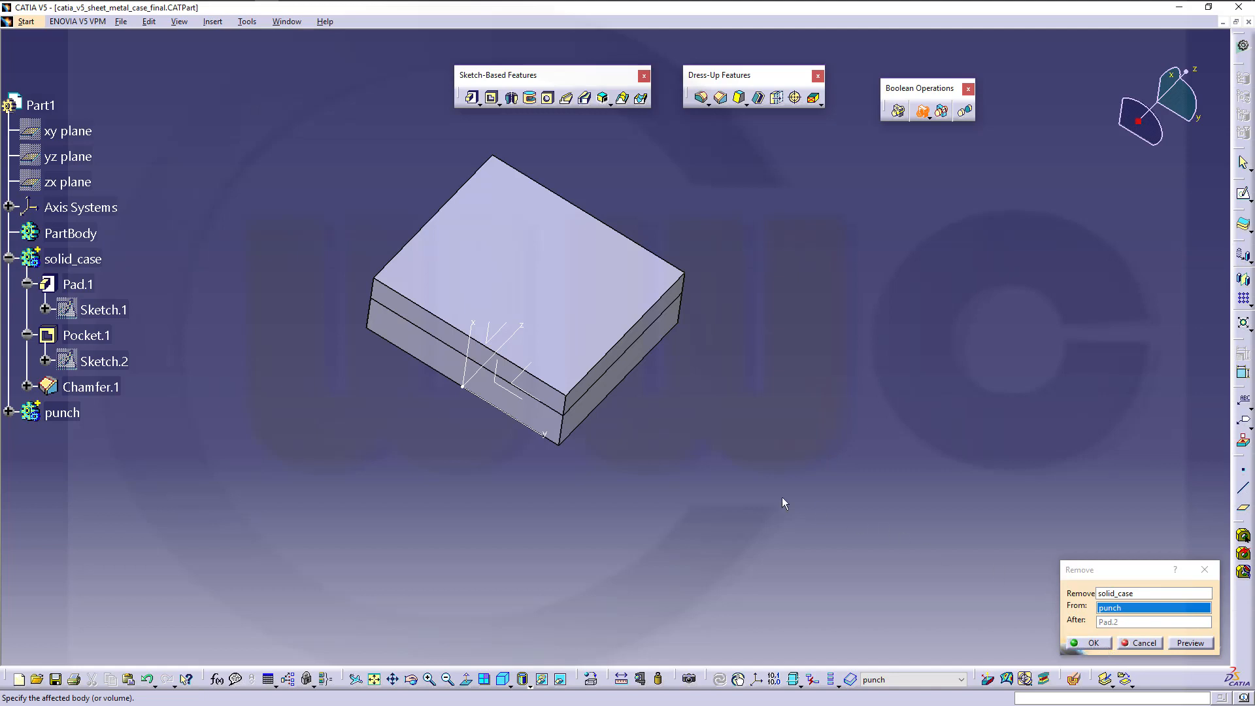
pyautogui.click(42, 414)
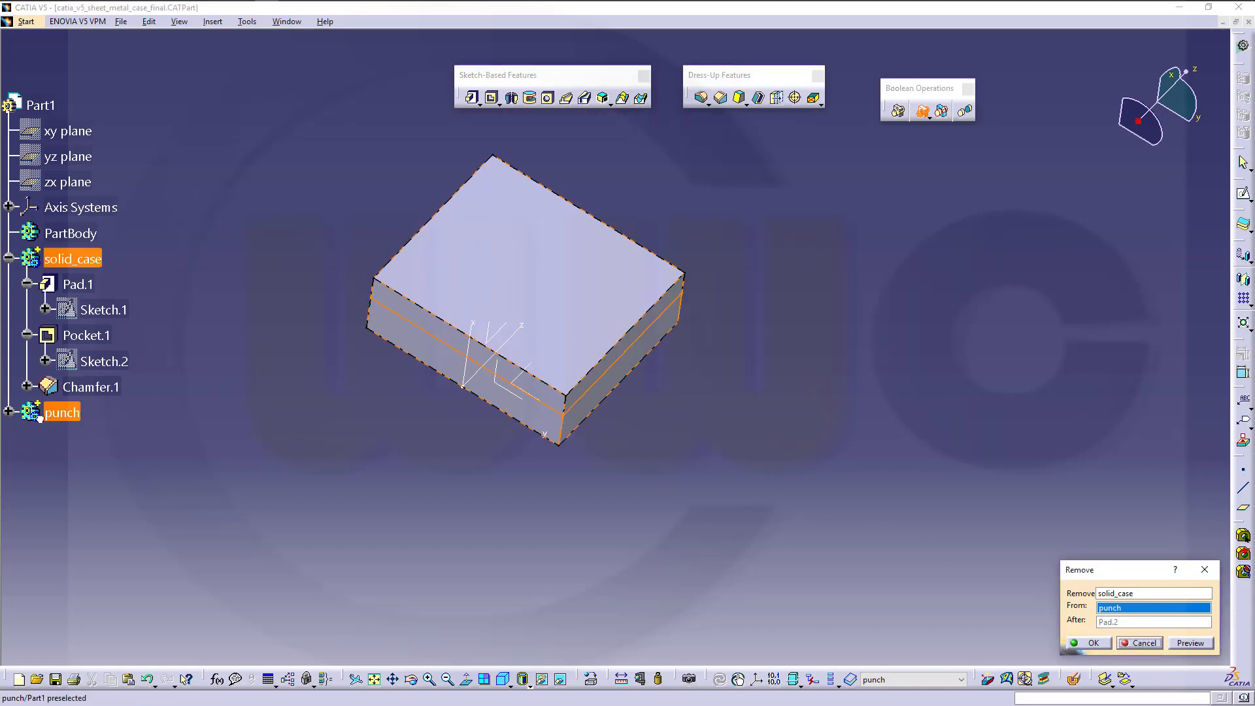
pyautogui.click(1095, 644)
pyautogui.moveTo(596, 460); pyautogui.dragTo(547, 221, button='middle')
pyautogui.moveTo(548, 280); pyautogui.dragTo(570, 379, button='middle')
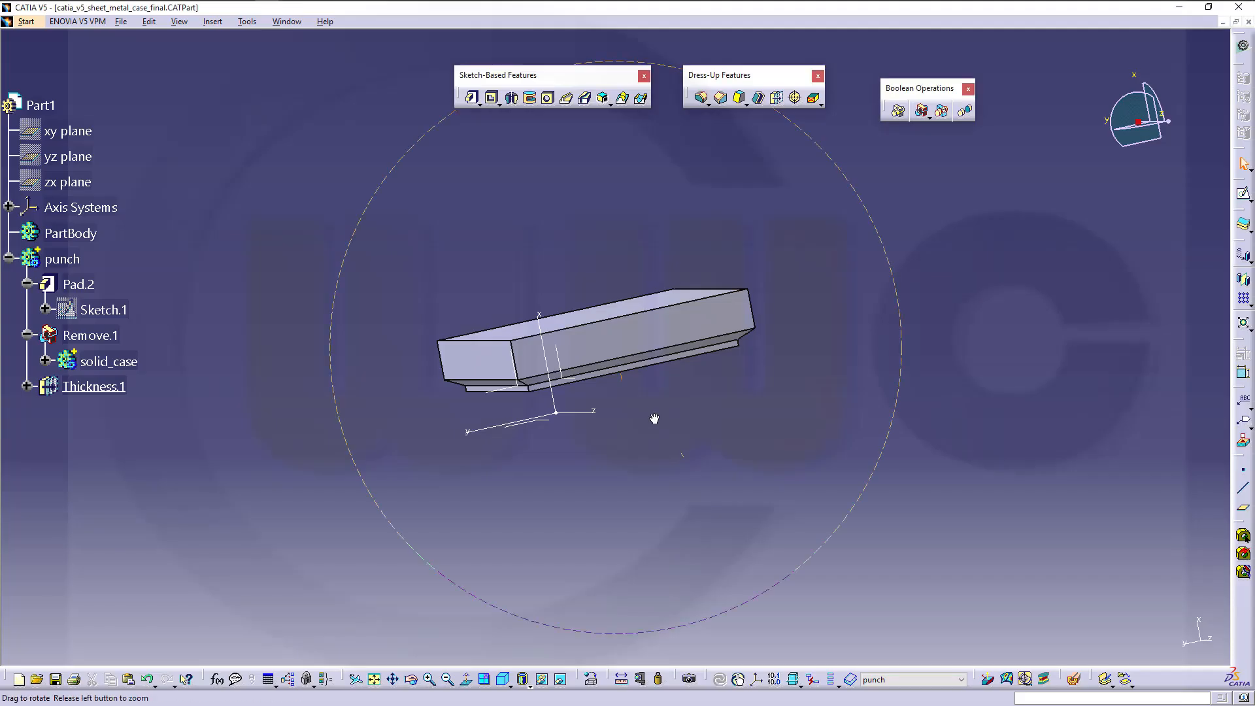
pyautogui.moveTo(653, 420); pyautogui.dragTo(630, 428, button='middle')
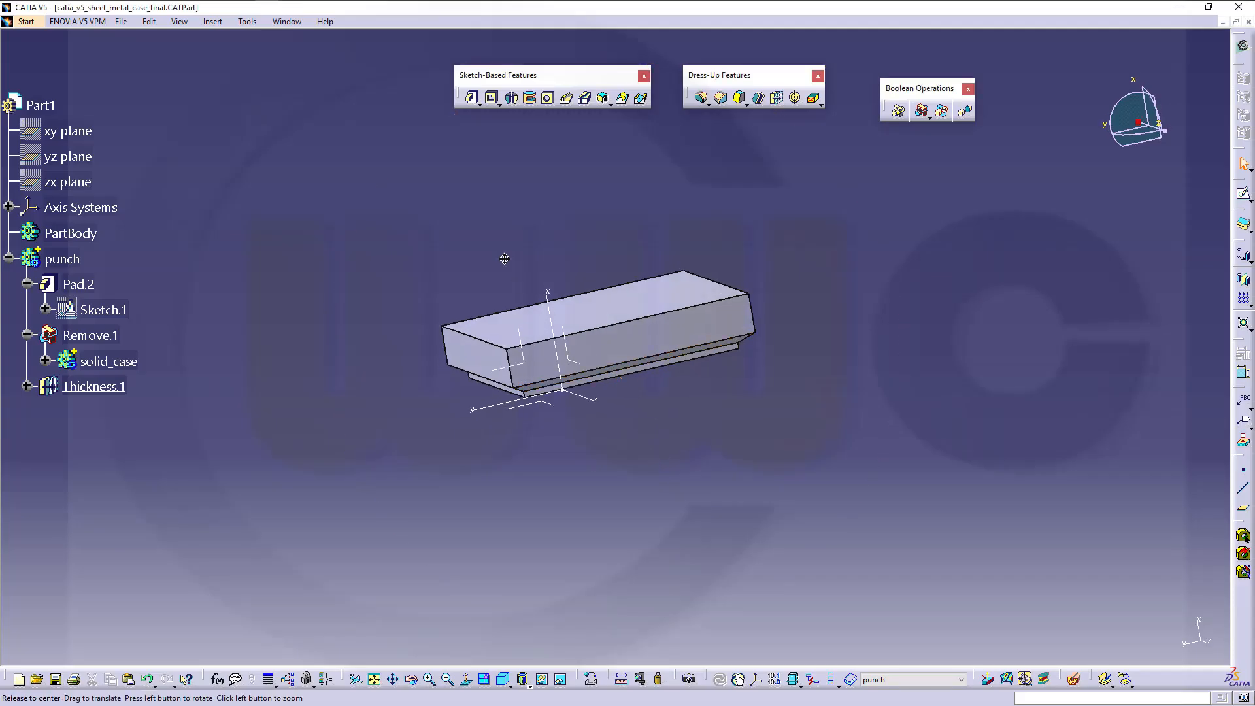
pyautogui.moveTo(504, 258); pyautogui.dragTo(513, 302, button='middle')
# Step: Define PartBody as the in-work object and switch to the Generative Sheetmetal Design workbench
pyautogui.rightClick(87, 237)
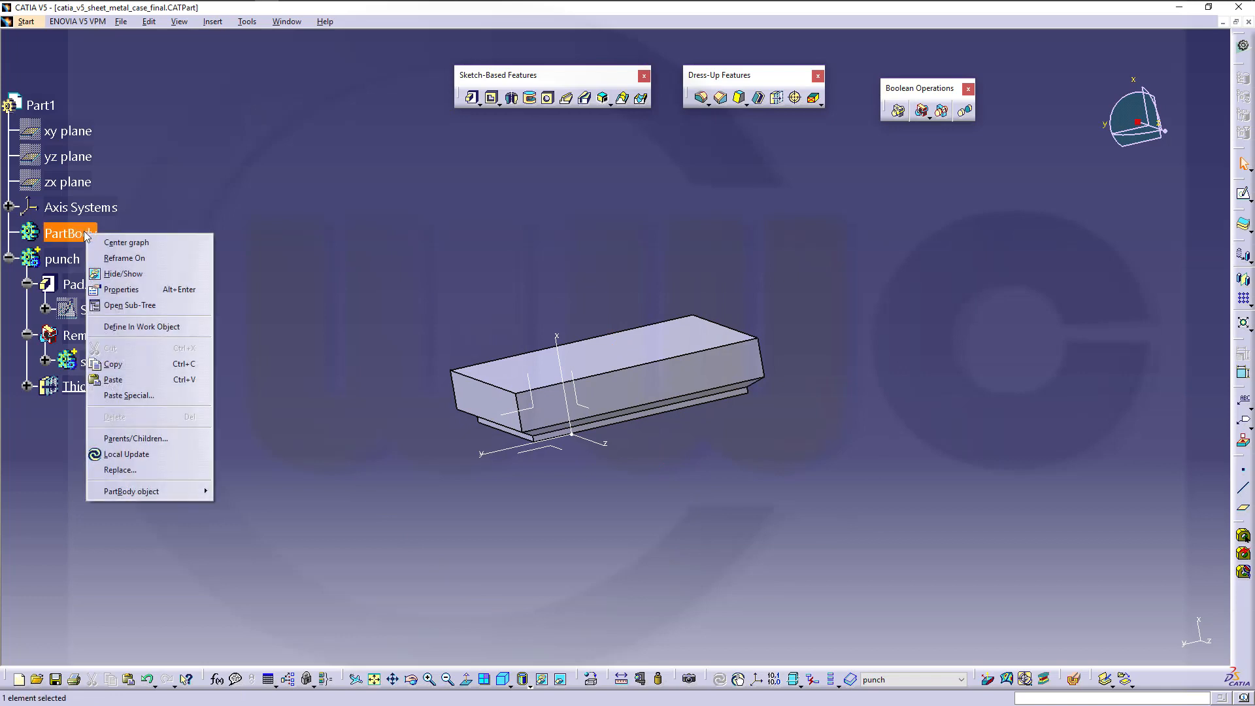
pyautogui.click(137, 326)
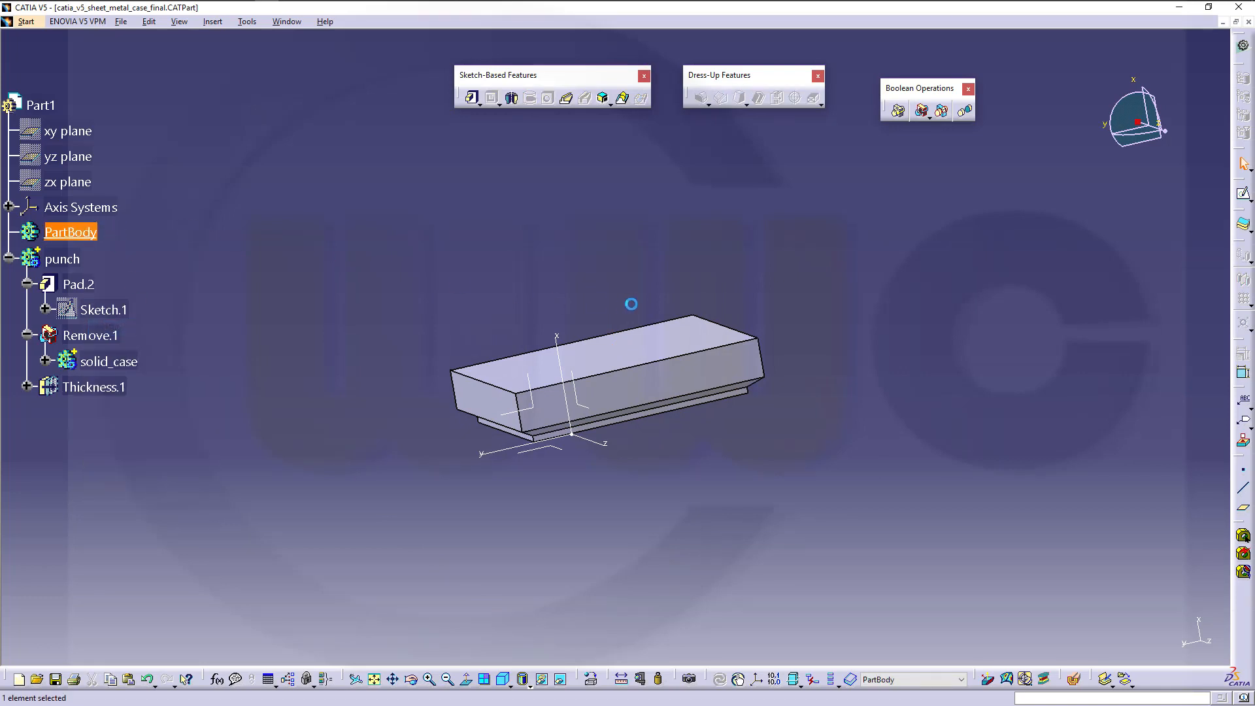
pyautogui.click(1242, 47)
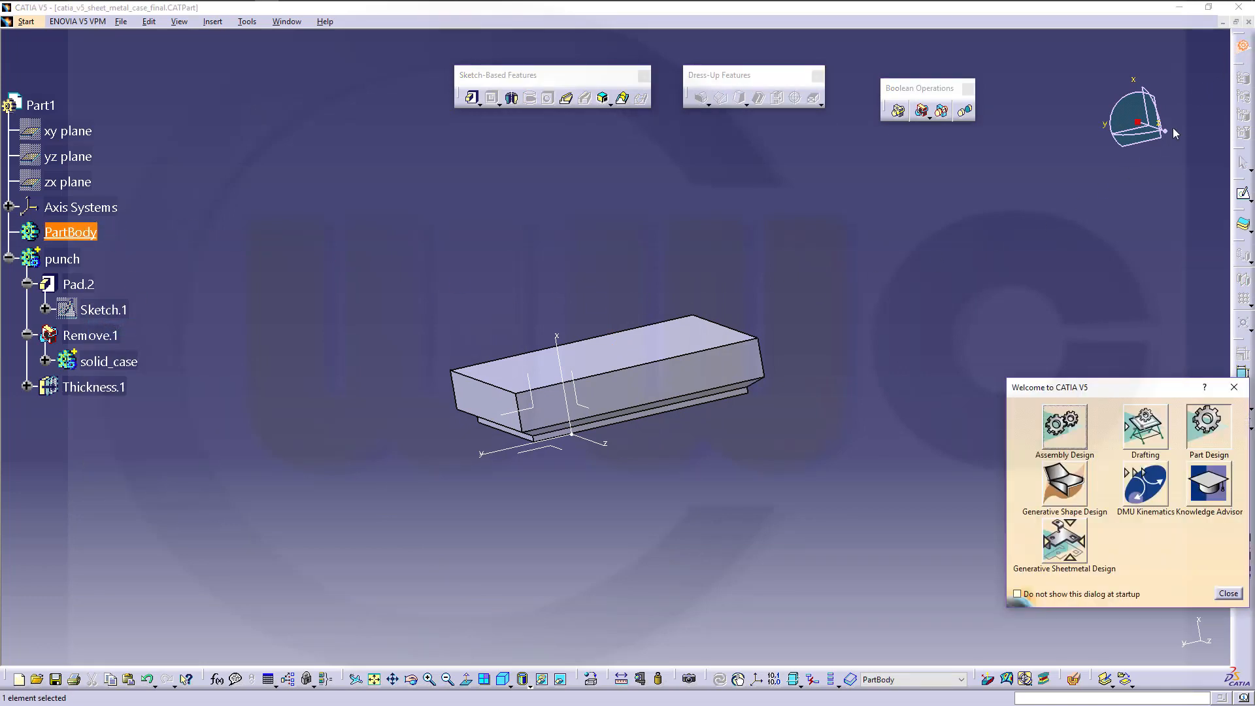
pyautogui.click(1063, 541)
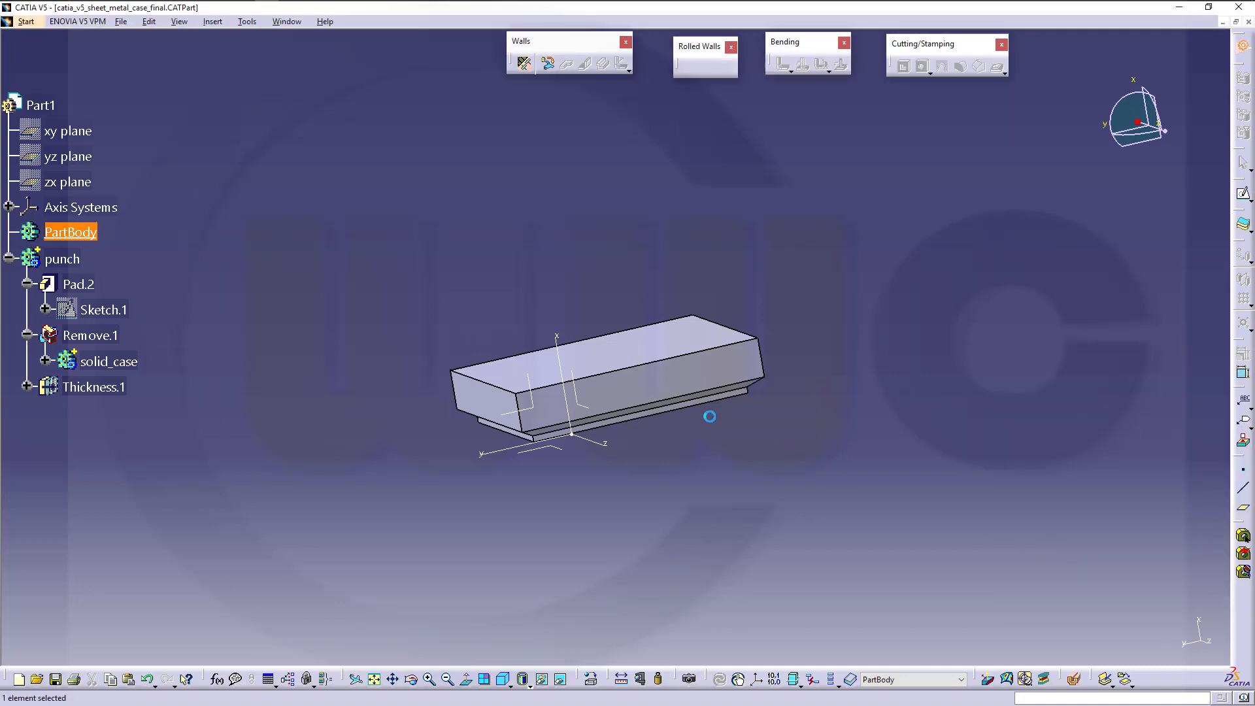
pyautogui.moveTo(710, 416); pyautogui.dragTo(605, 281, button='middle')
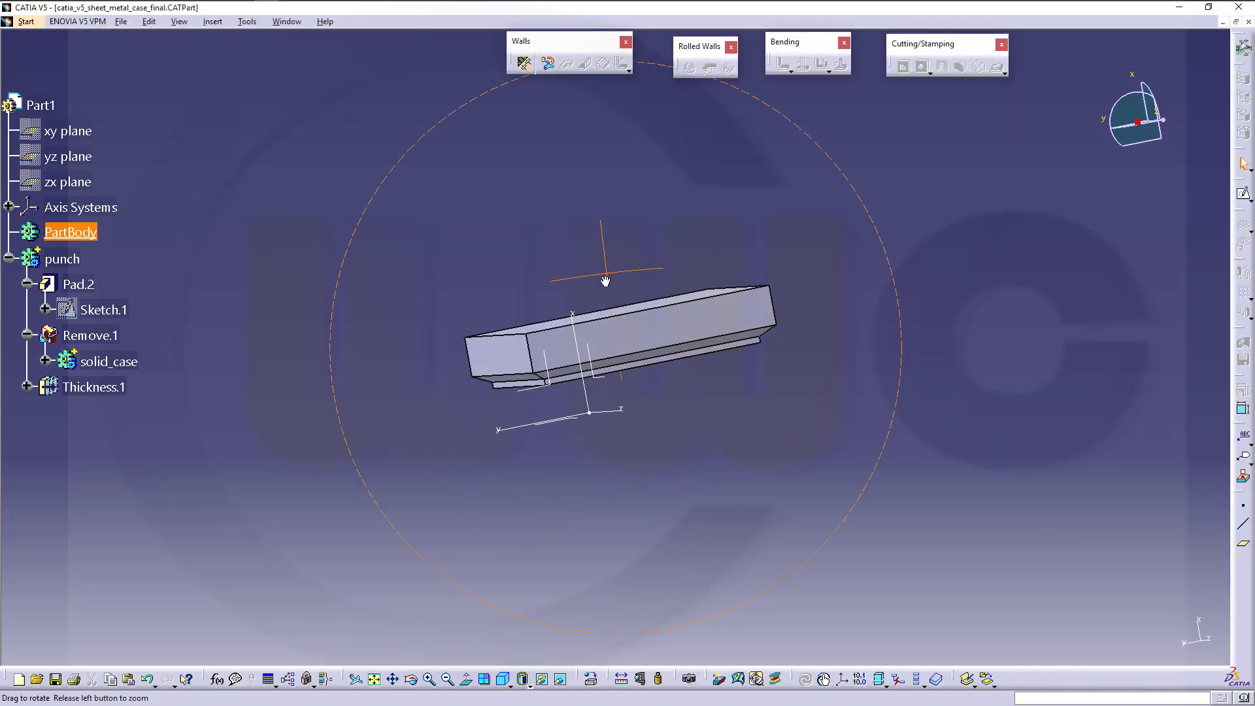
# Step: Copy Sketch.1 from the punch body's pad and paste it into PartBody
pyautogui.rightClick(111, 312)
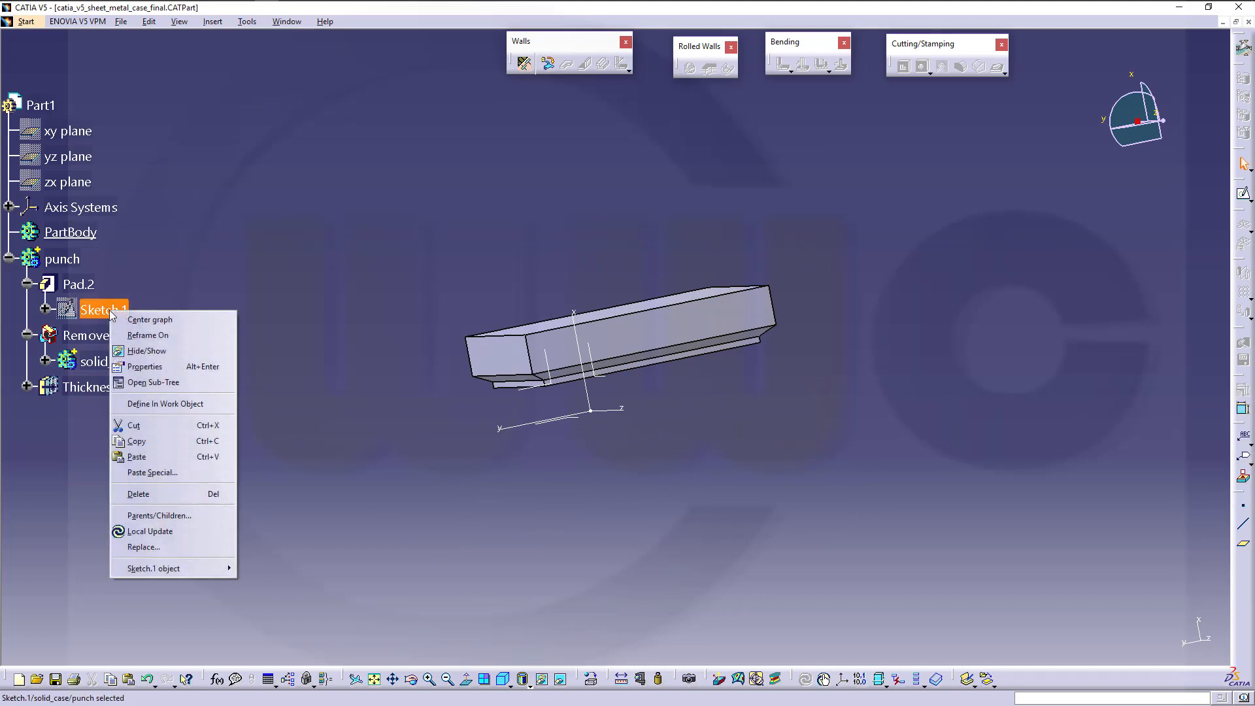
pyautogui.click(136, 441)
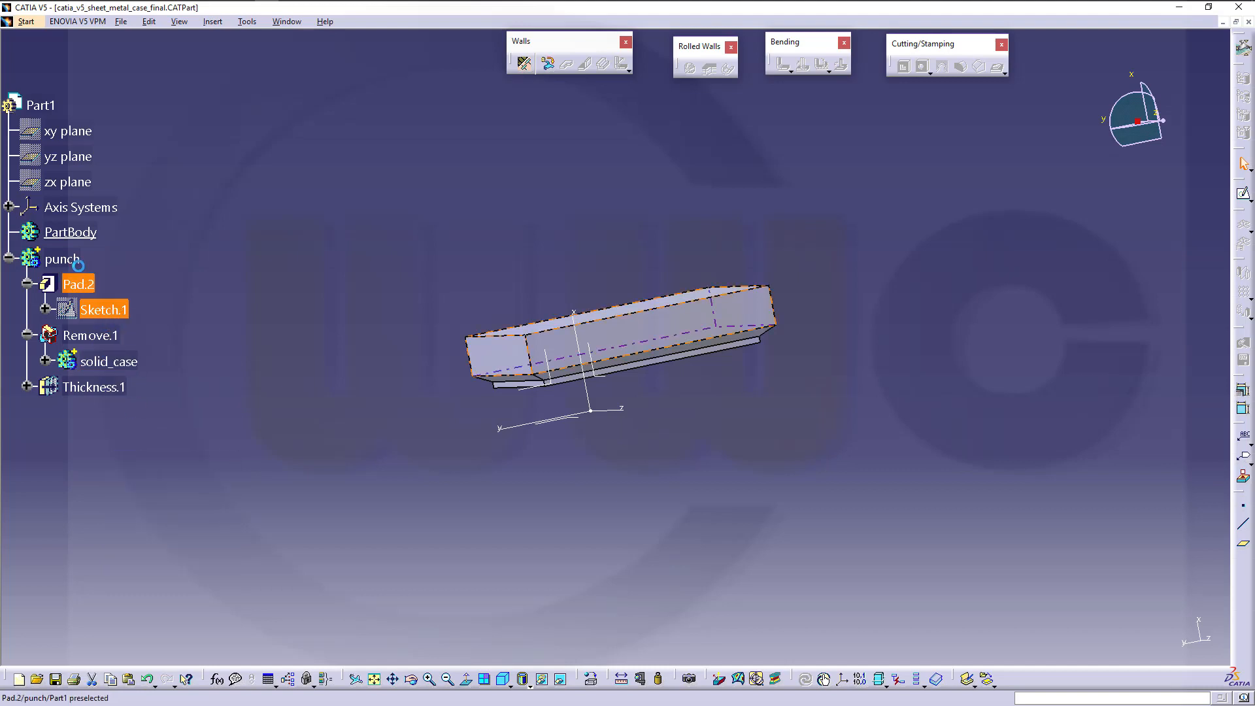
pyautogui.rightClick(74, 231)
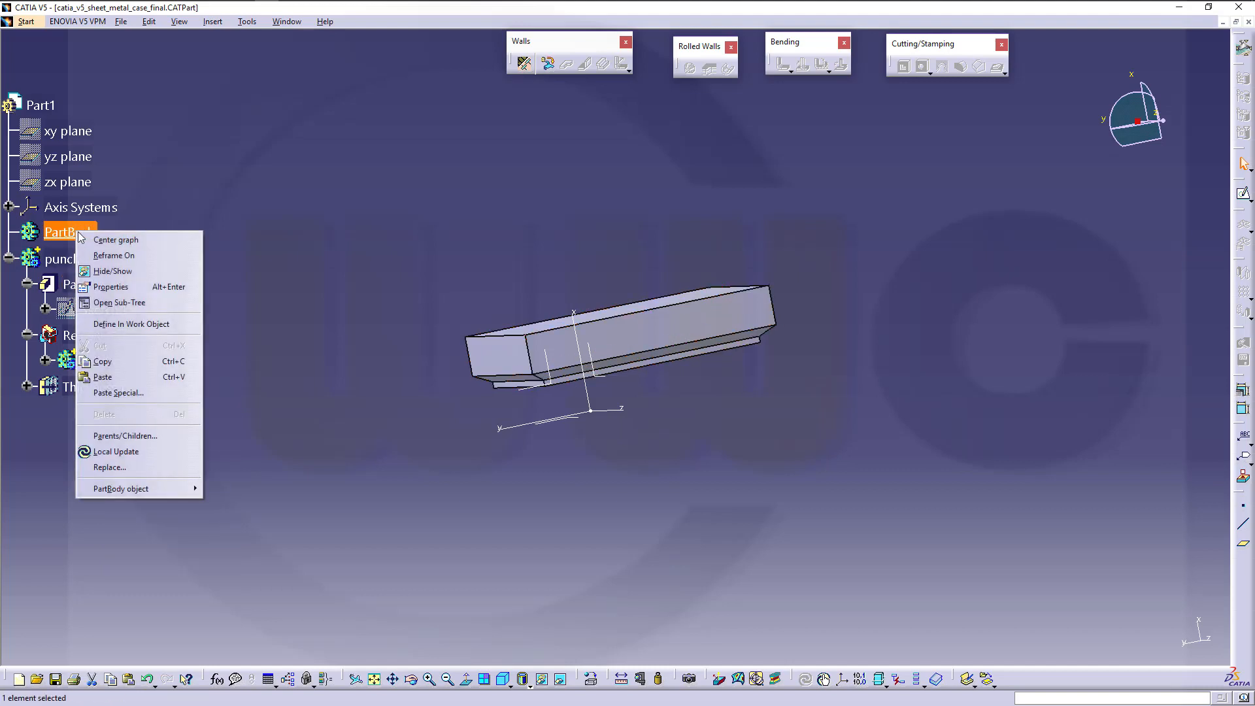
pyautogui.click(123, 377)
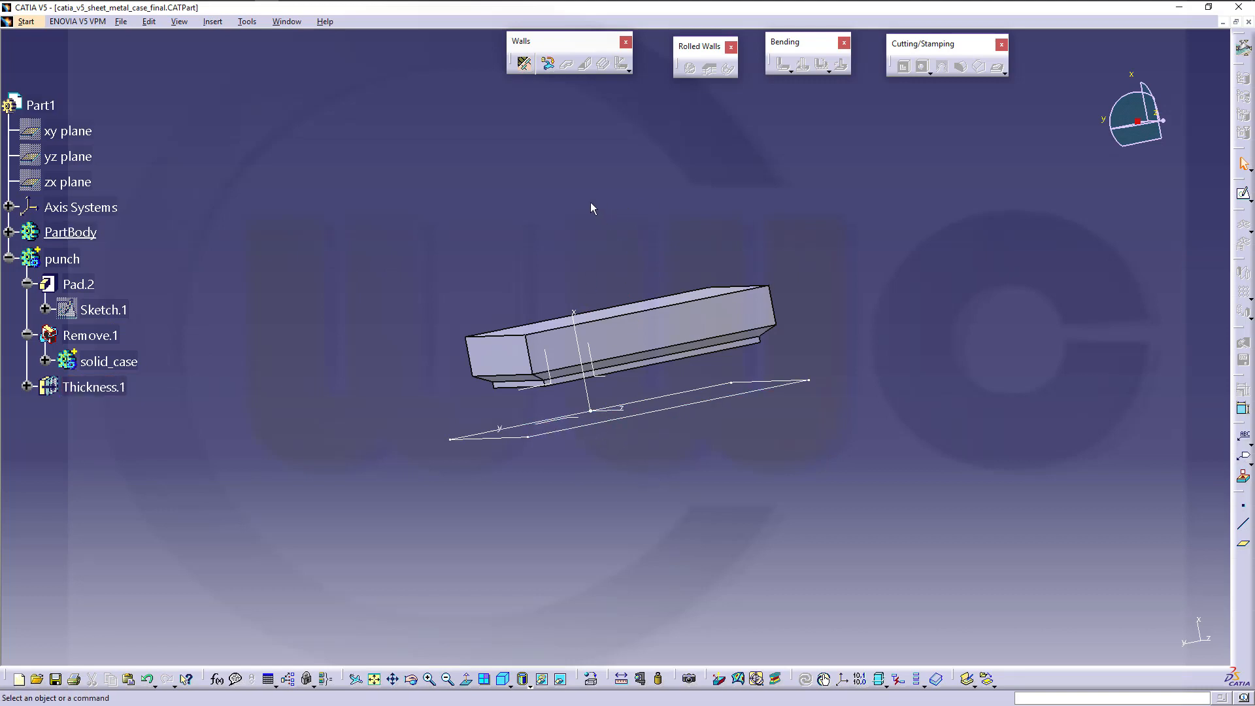
# Step: Define the sheet metal parameters with a thickness of 2 mm and a default bend radius of 2 mm
pyautogui.click(524, 65)
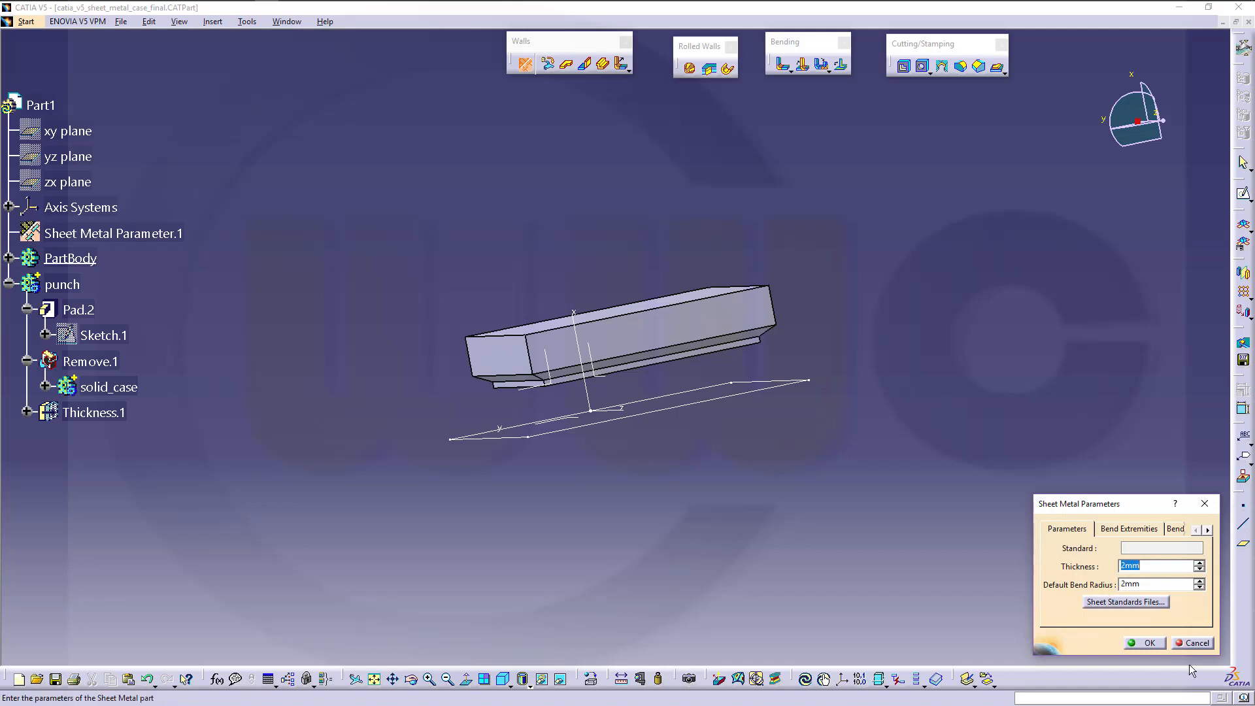
pyautogui.click(1149, 643)
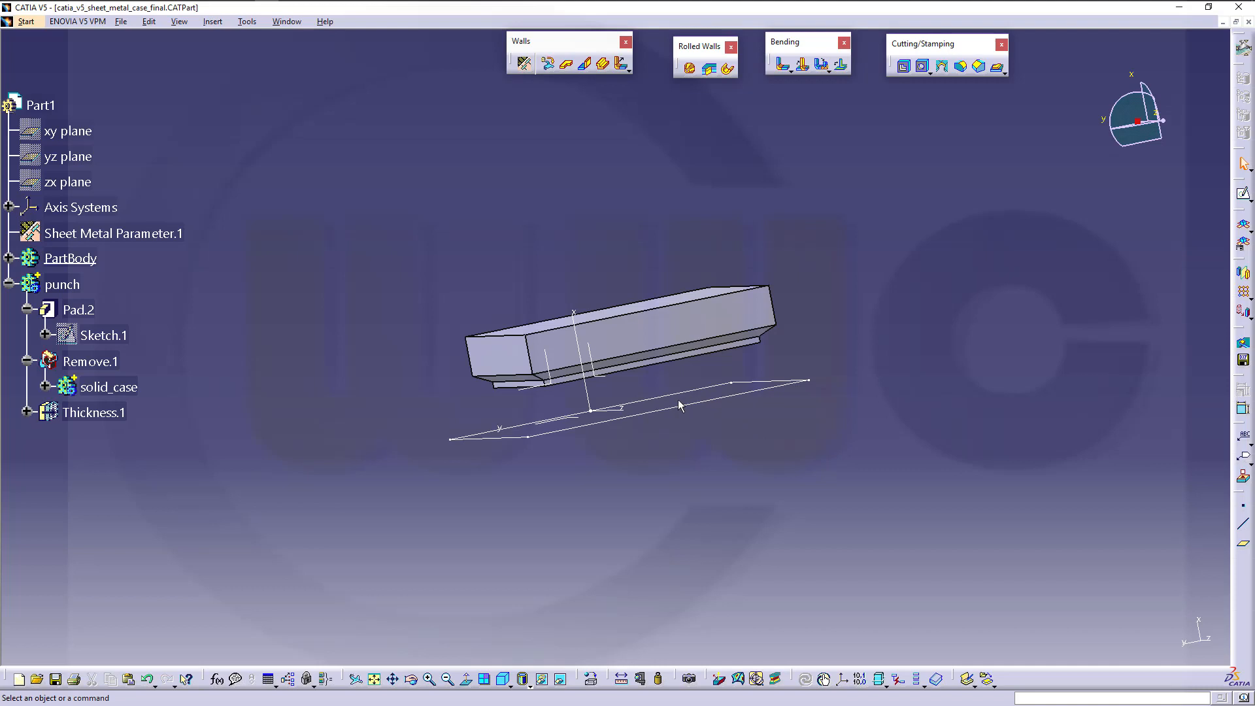
# Step: Create a sheet metal wall from the pasted rectangle Sketch.3, with the material side towards the punch
pyautogui.moveTo(691, 487); pyautogui.dragTo(684, 537, button='middle')
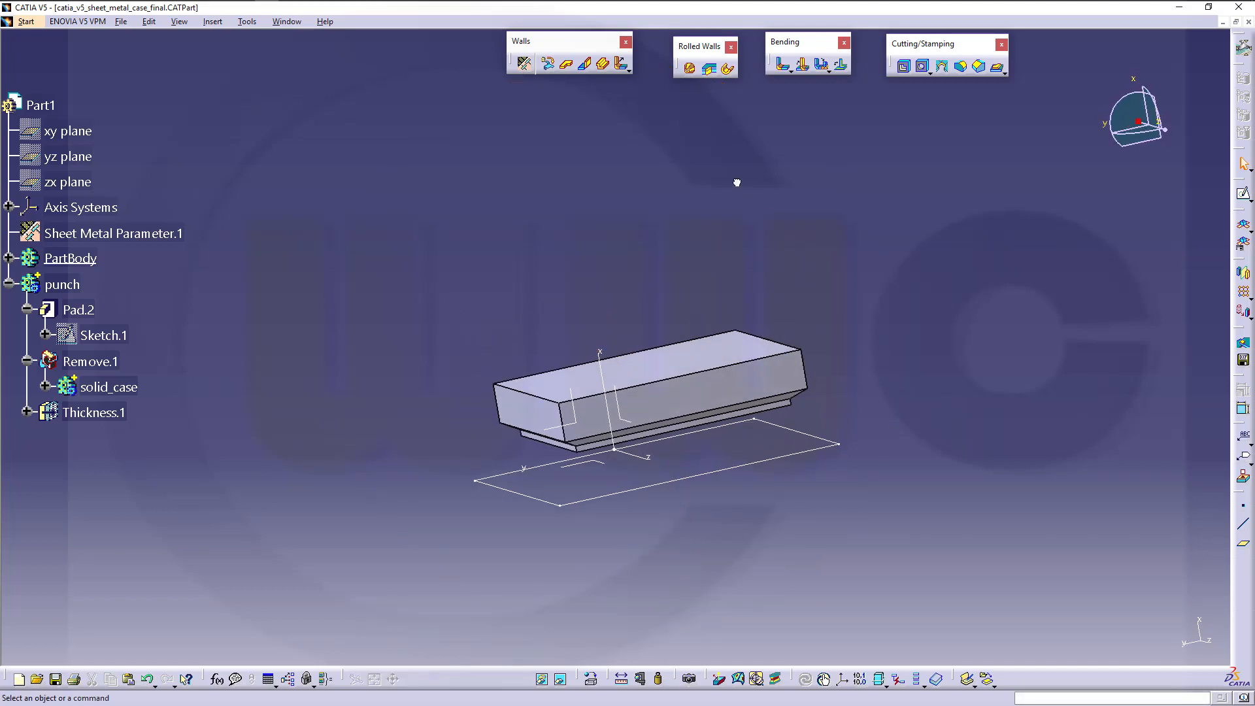
pyautogui.click(566, 65)
pyautogui.click(805, 451)
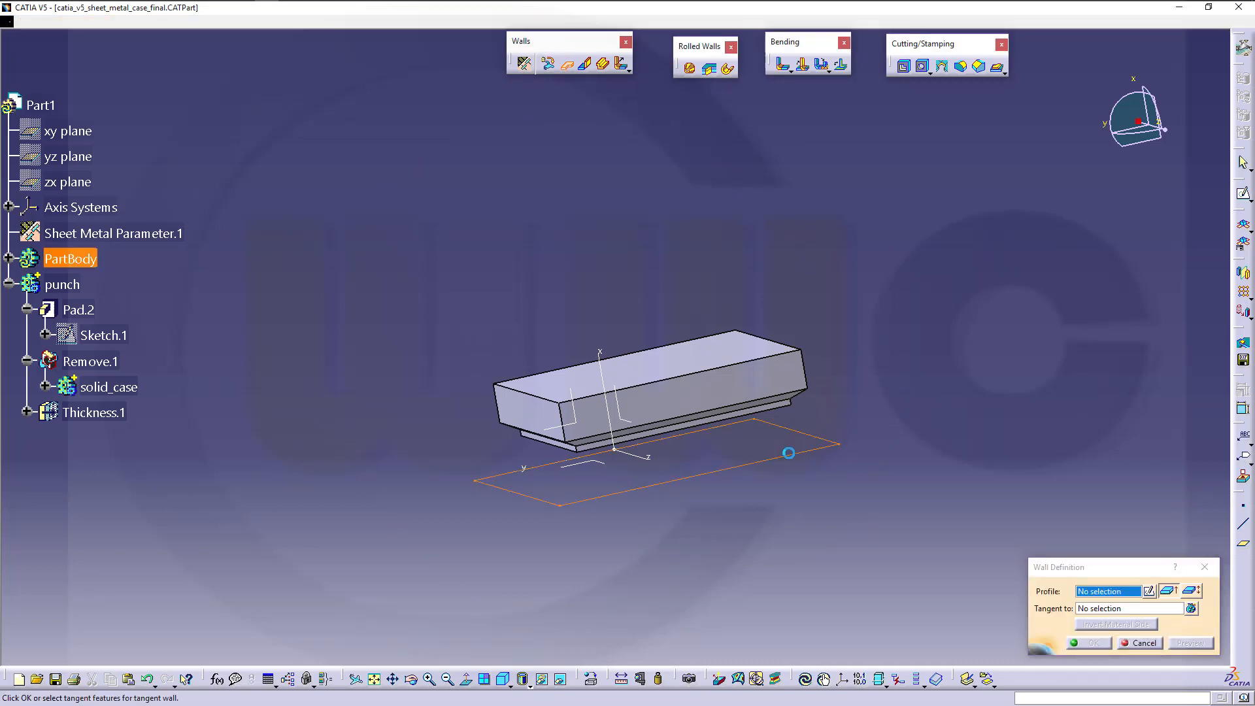
pyautogui.moveTo(734, 501); pyautogui.dragTo(674, 486, button='middle')
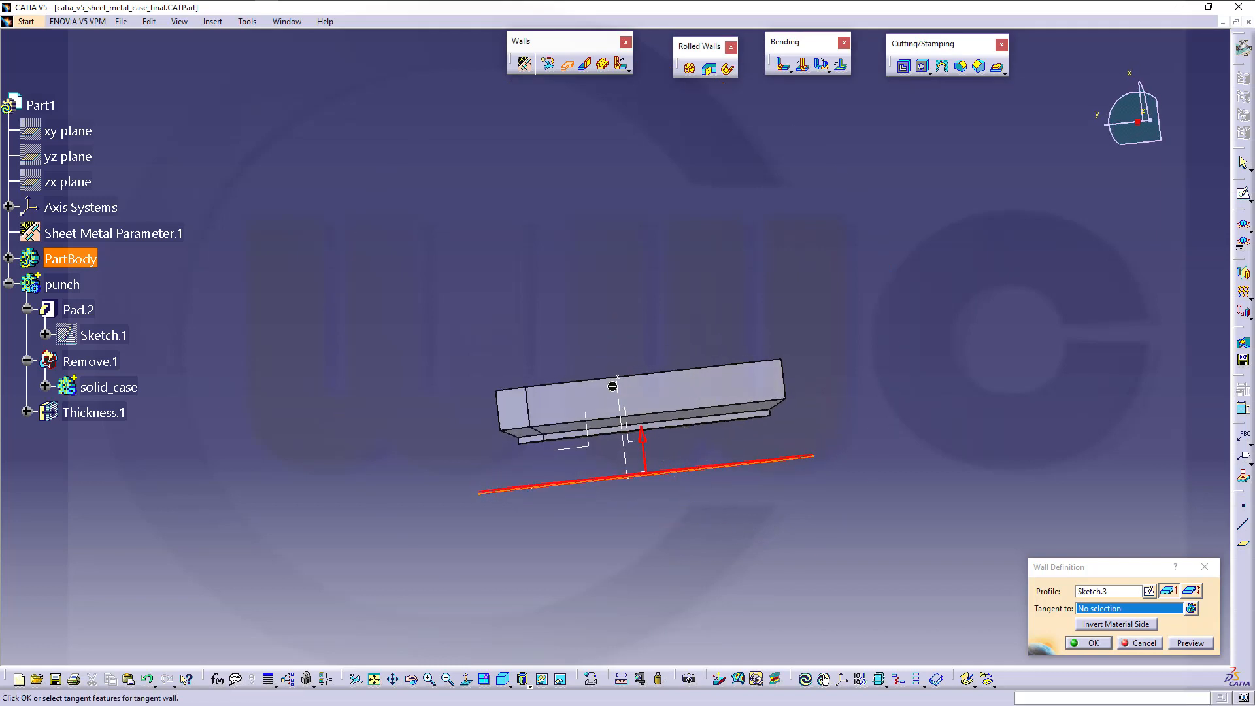
pyautogui.click(1090, 643)
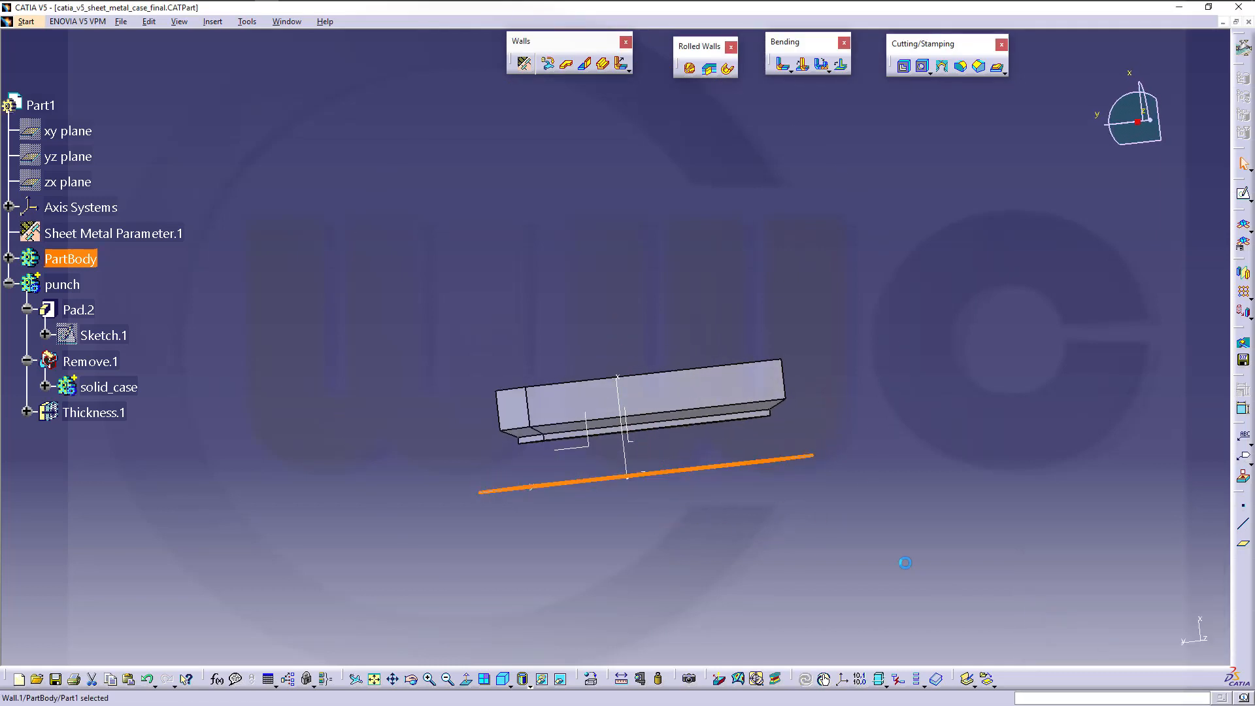
# Step: Add a 58 mm, 90° flange with 2 mm radius along the wall's short end edge towards the punch, measuring length from the wall's outer side
pyautogui.moveTo(591, 297); pyautogui.dragTo(464, 367, button='middle')
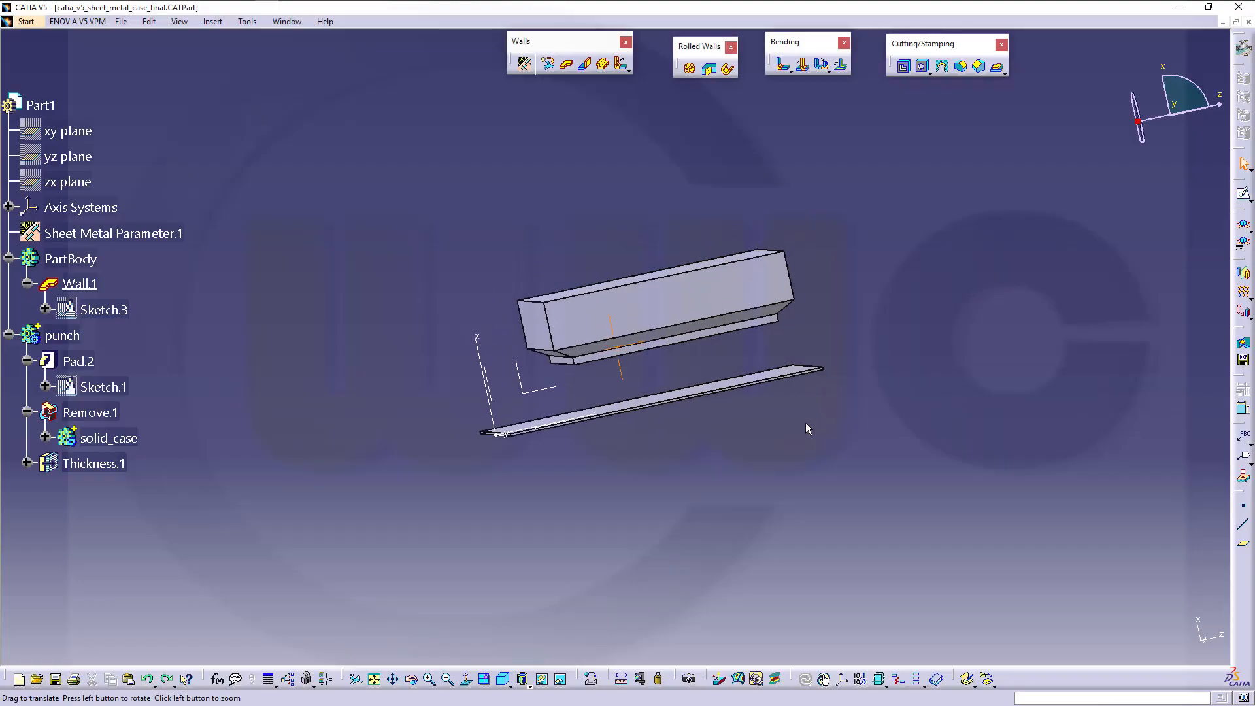
pyautogui.moveTo(805, 422); pyautogui.dragTo(675, 451, button='middle')
pyautogui.moveTo(713, 283); pyautogui.dragTo(633, 291, button='middle')
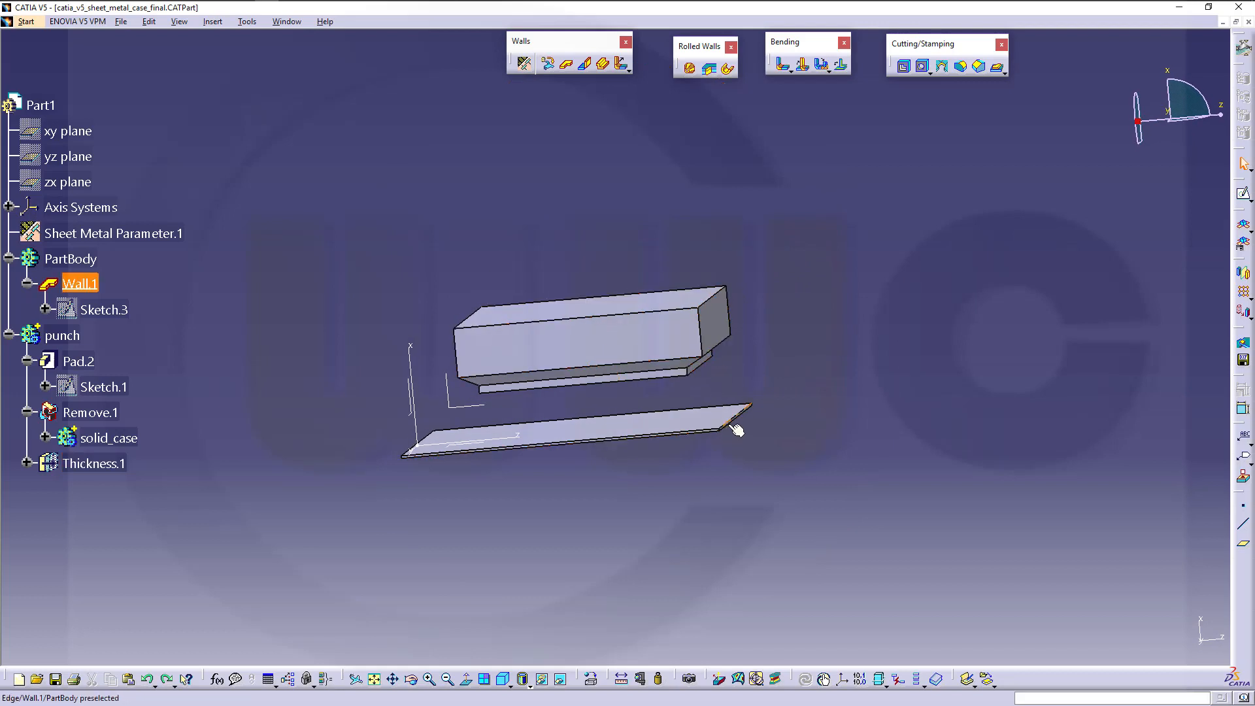
pyautogui.click(620, 64)
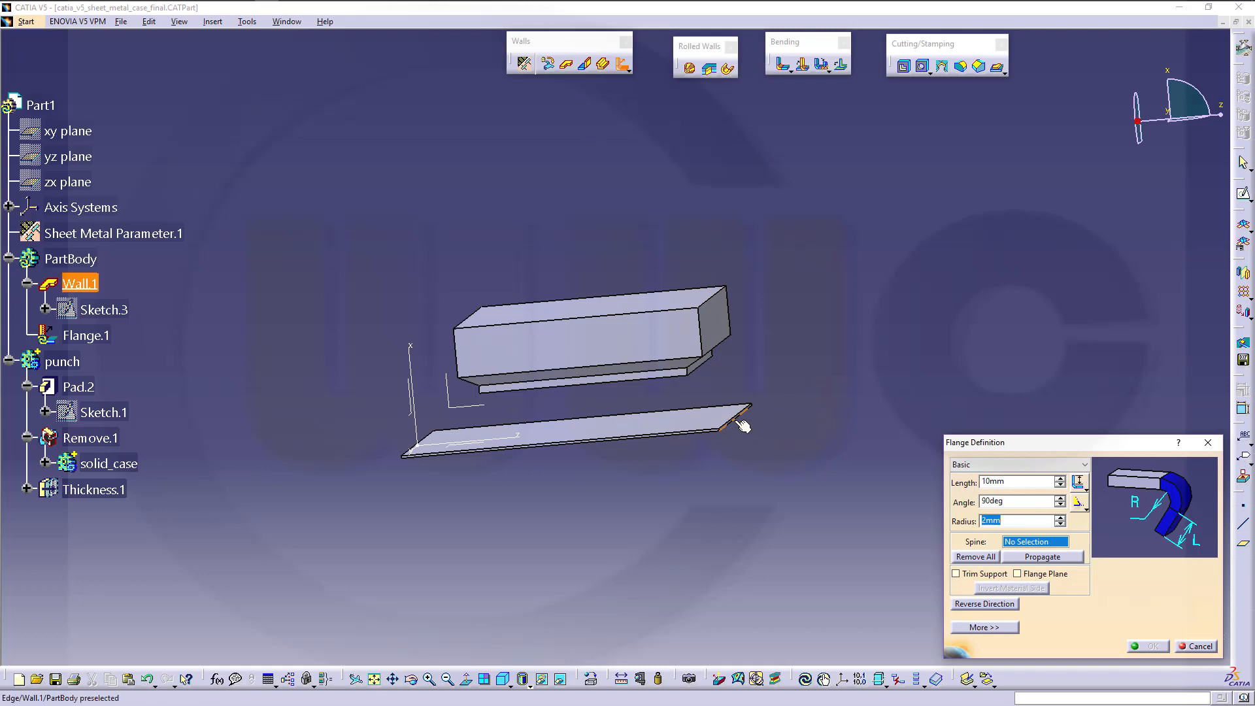
pyautogui.click(735, 421)
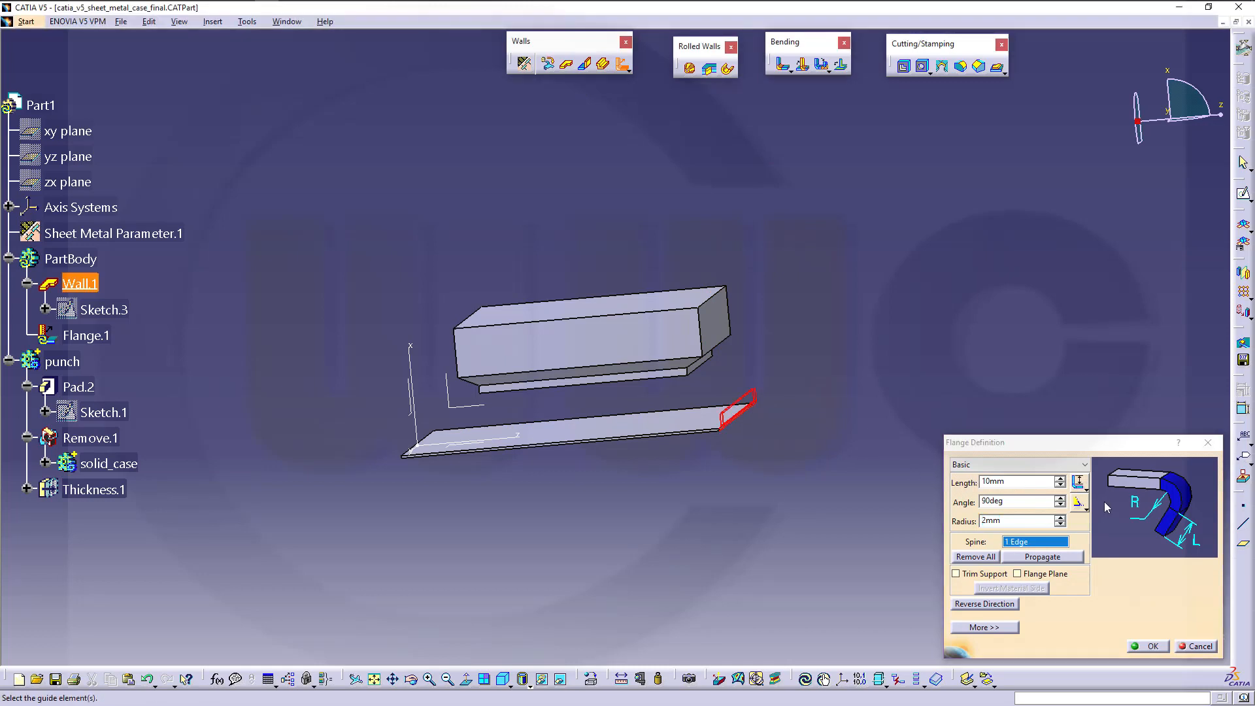
pyautogui.click(1085, 487)
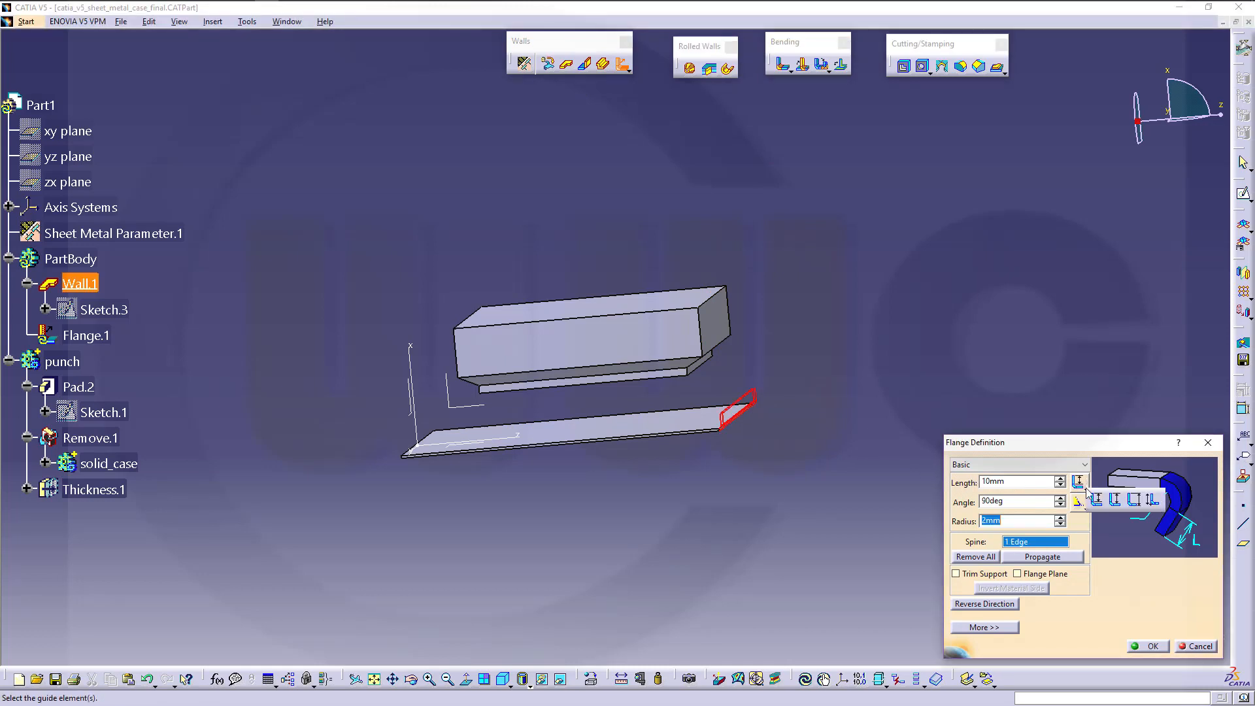
pyautogui.click(1135, 501)
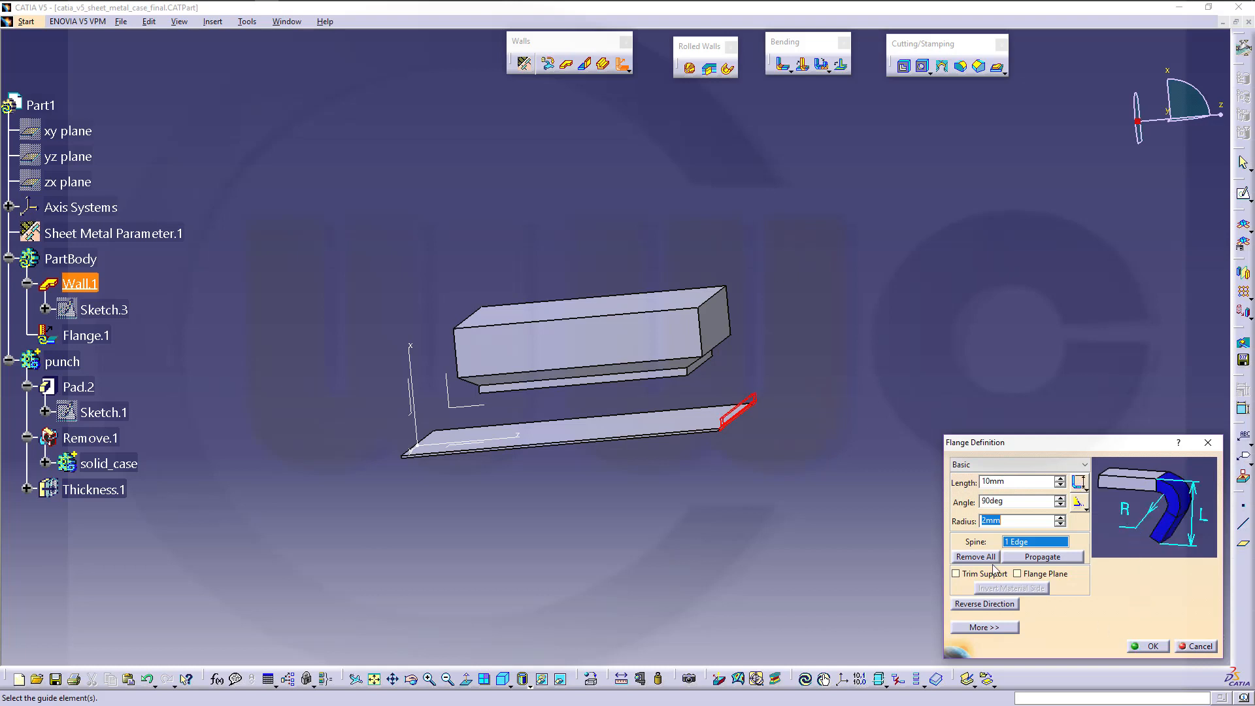
pyautogui.doubleClick(995, 481)
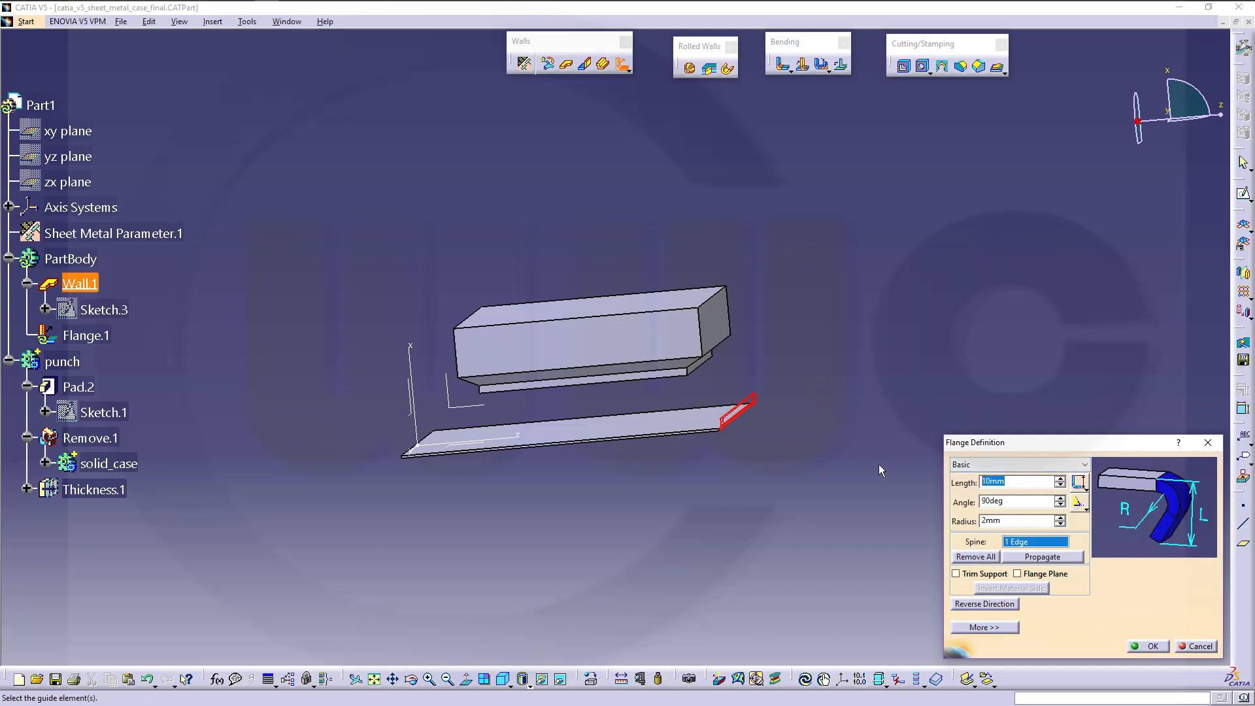
pyautogui.write('50')
pyautogui.press('Return')
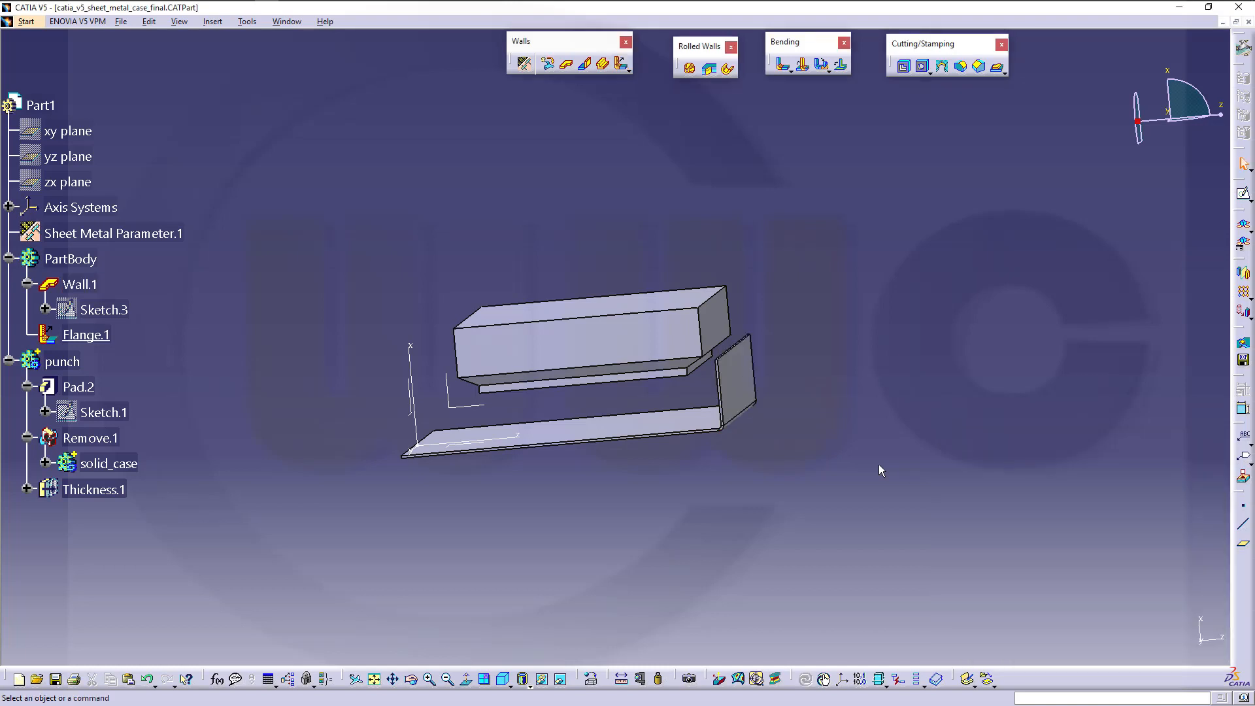
# Step: Add a second 90° flange with 2 mm radius on the first flange's free edge, running parallel to the wall along nearly its full length
pyautogui.moveTo(841, 442); pyautogui.dragTo(721, 312, button='middle')
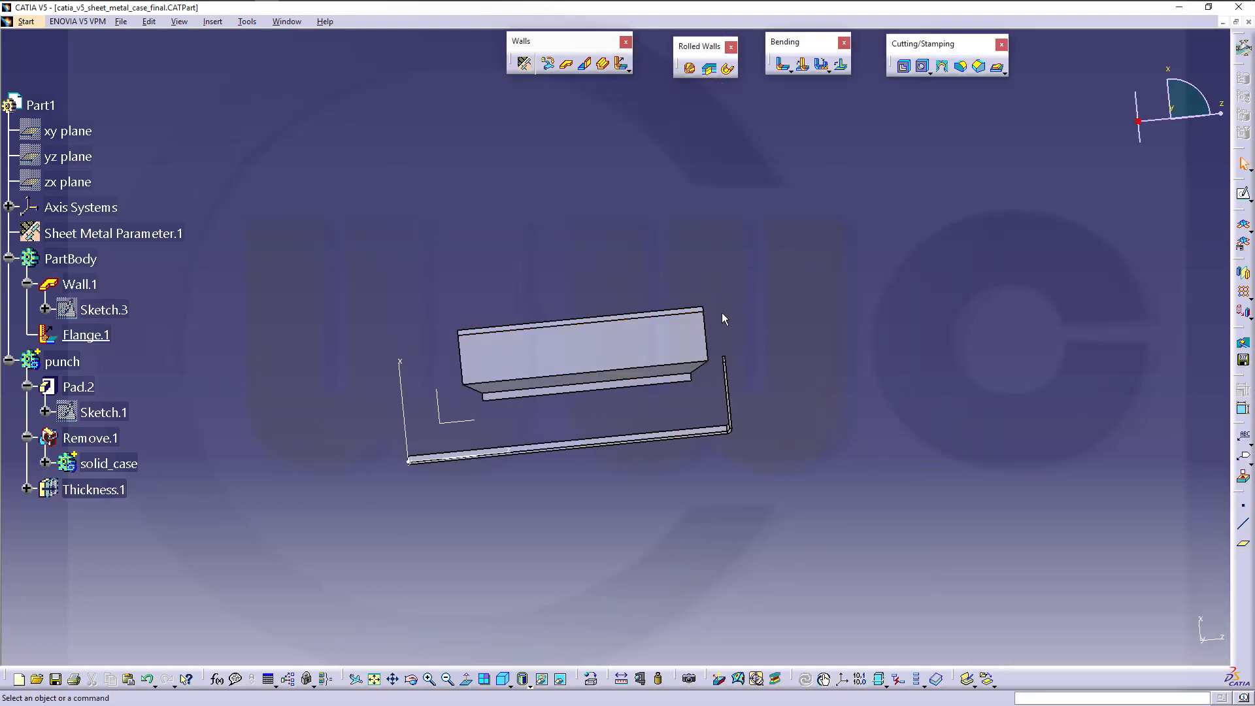
pyautogui.moveTo(652, 267); pyautogui.dragTo(644, 199, button='middle')
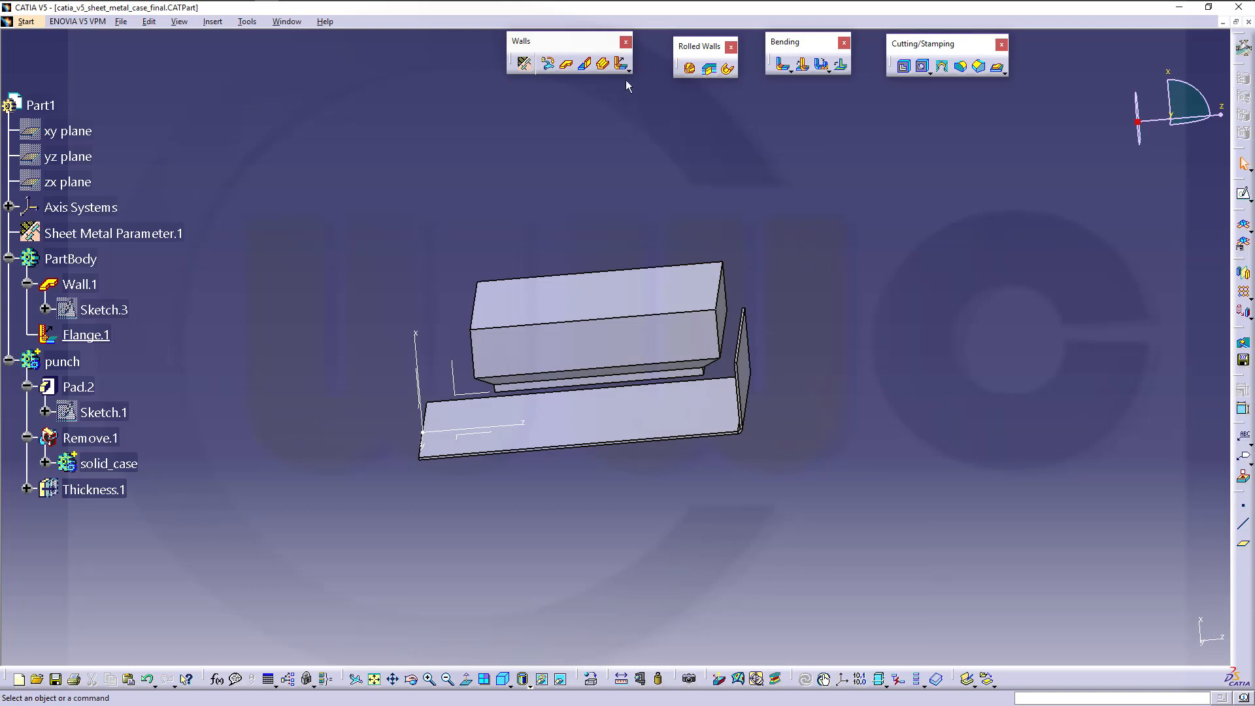
pyautogui.click(621, 64)
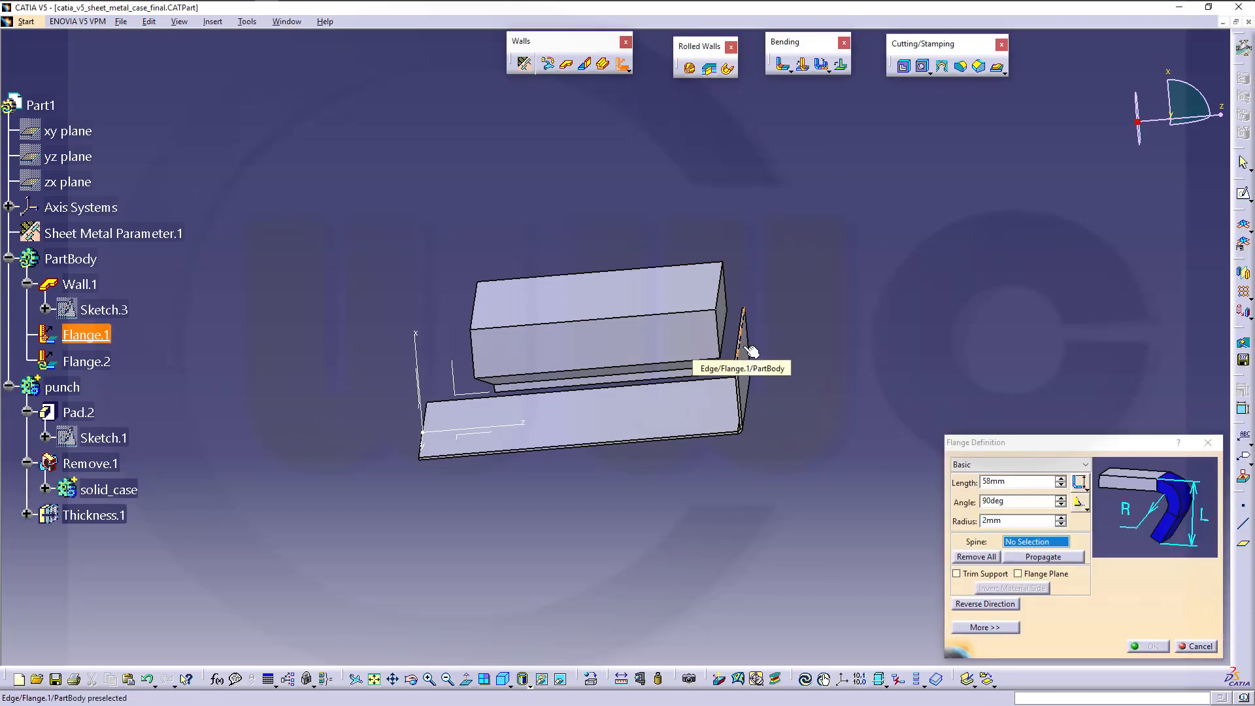
pyautogui.click(746, 351)
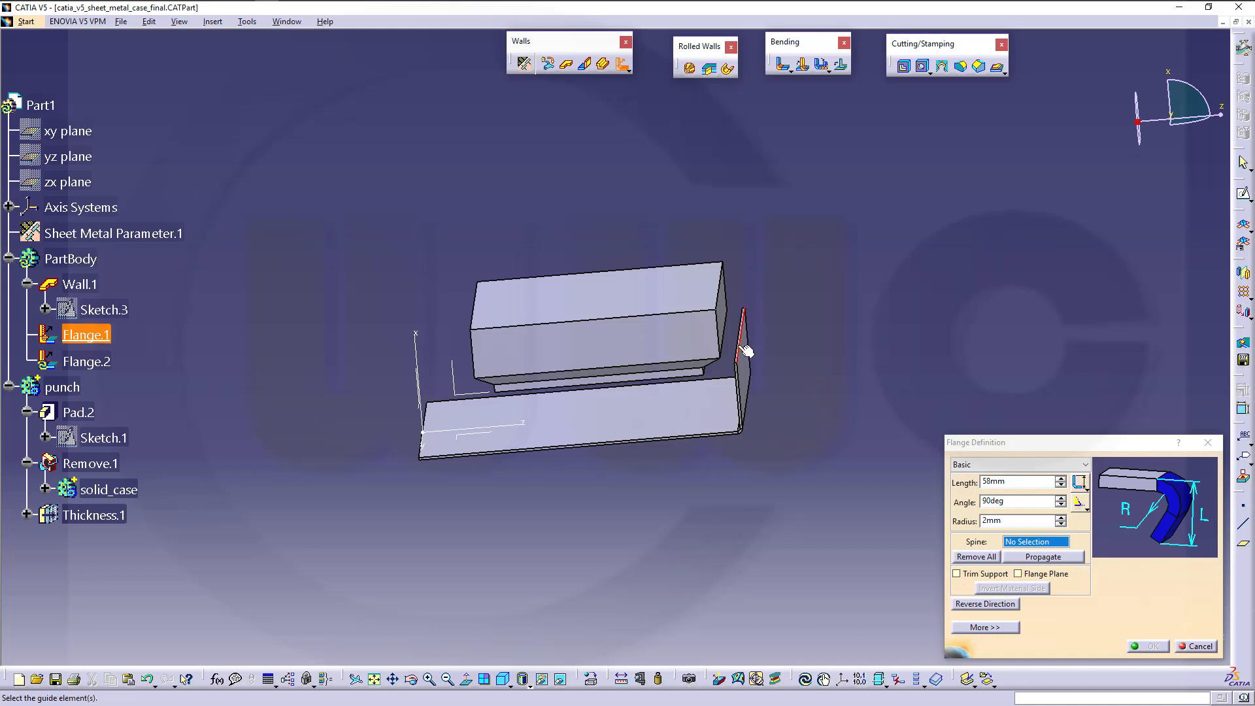
pyautogui.moveTo(792, 347); pyautogui.dragTo(579, 370, button='middle')
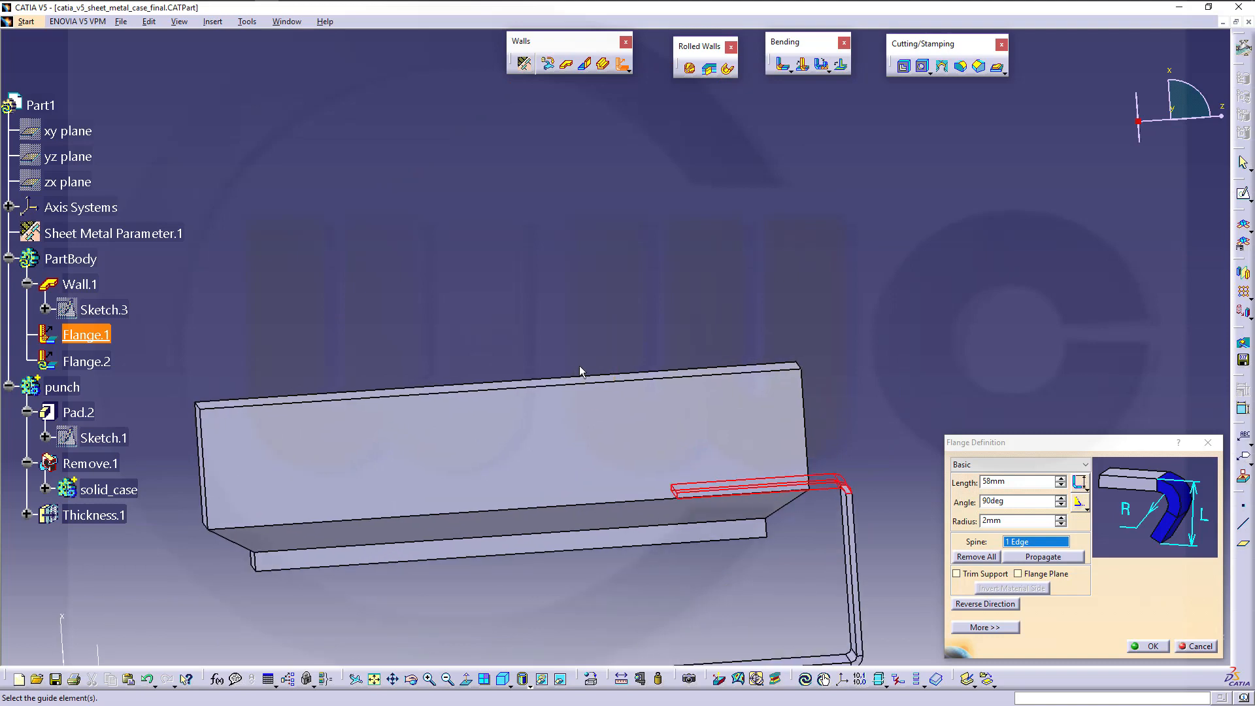
pyautogui.click(1173, 122)
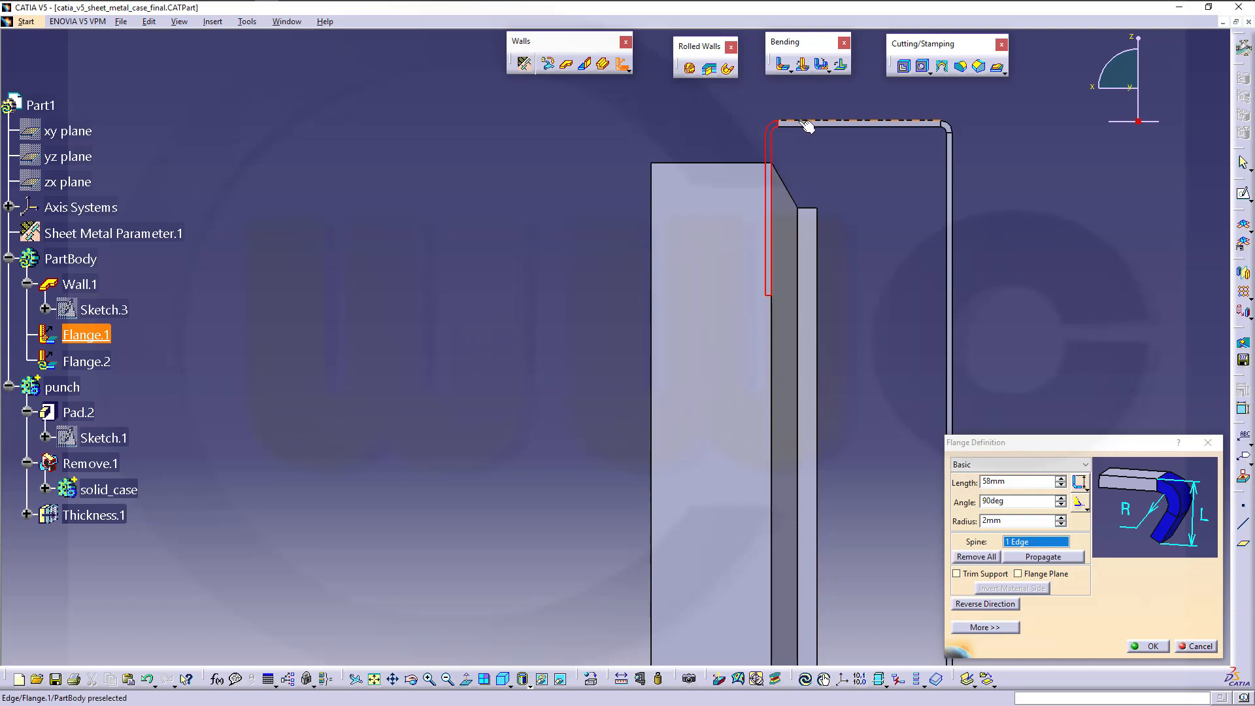
pyautogui.scroll(-2, 825, 213)
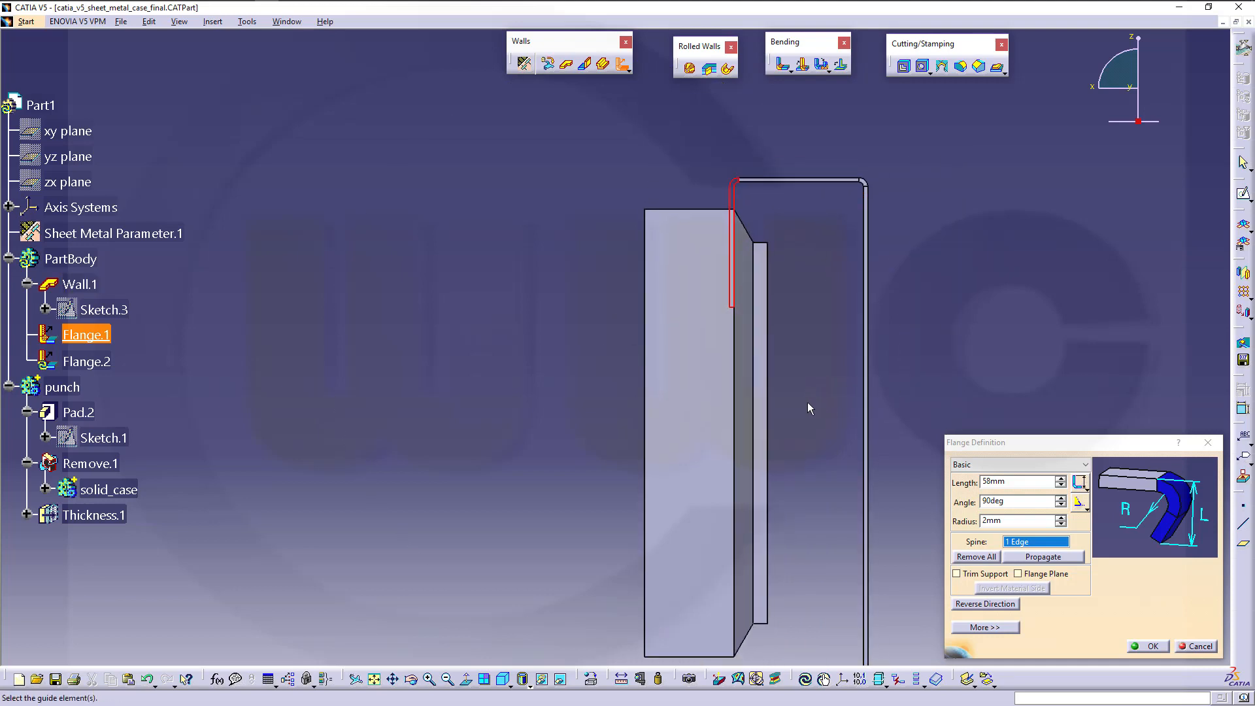
pyautogui.moveTo(806, 402); pyautogui.dragTo(793, 274, button='middle')
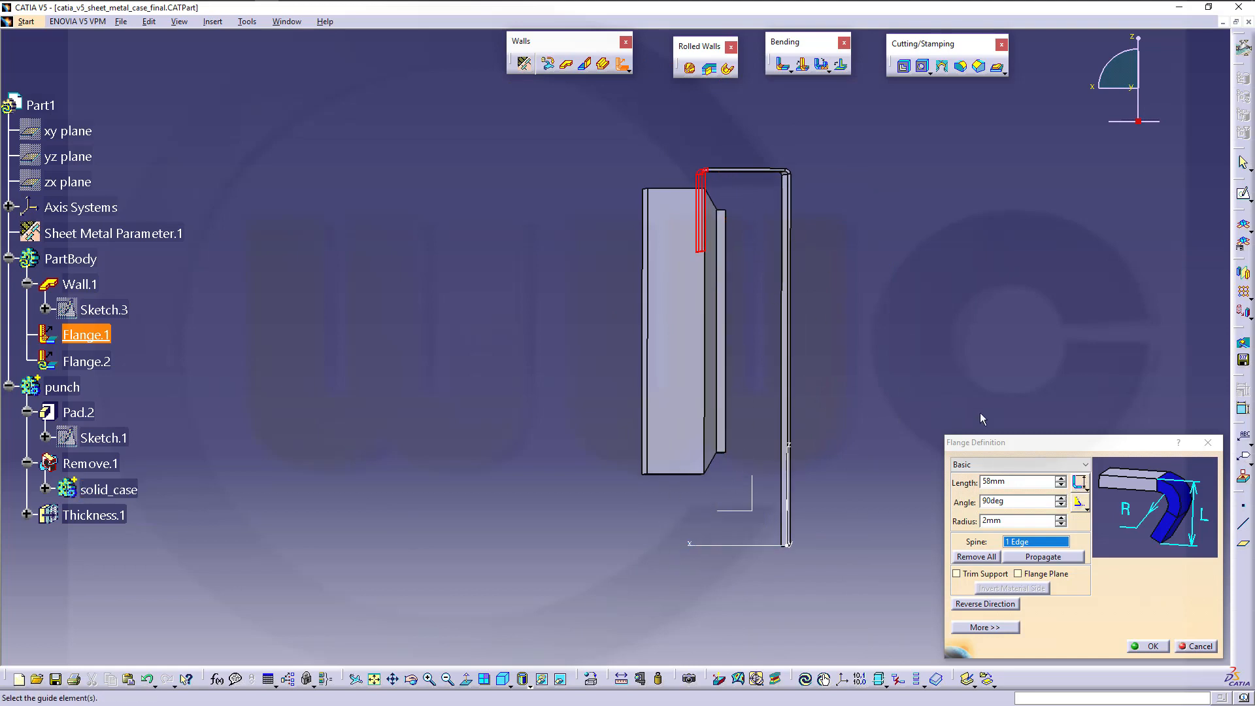
pyautogui.moveTo(1029, 482); pyautogui.dragTo(831, 460)
pyautogui.write('100')
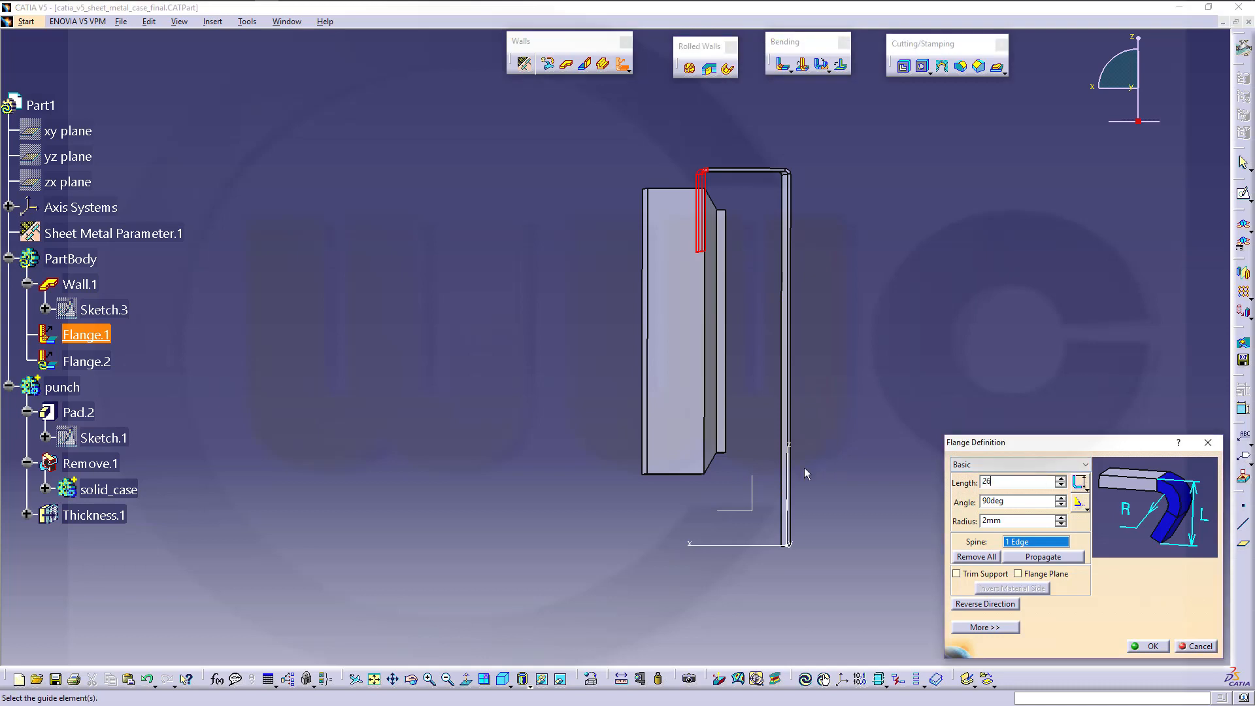
pyautogui.press('Return')
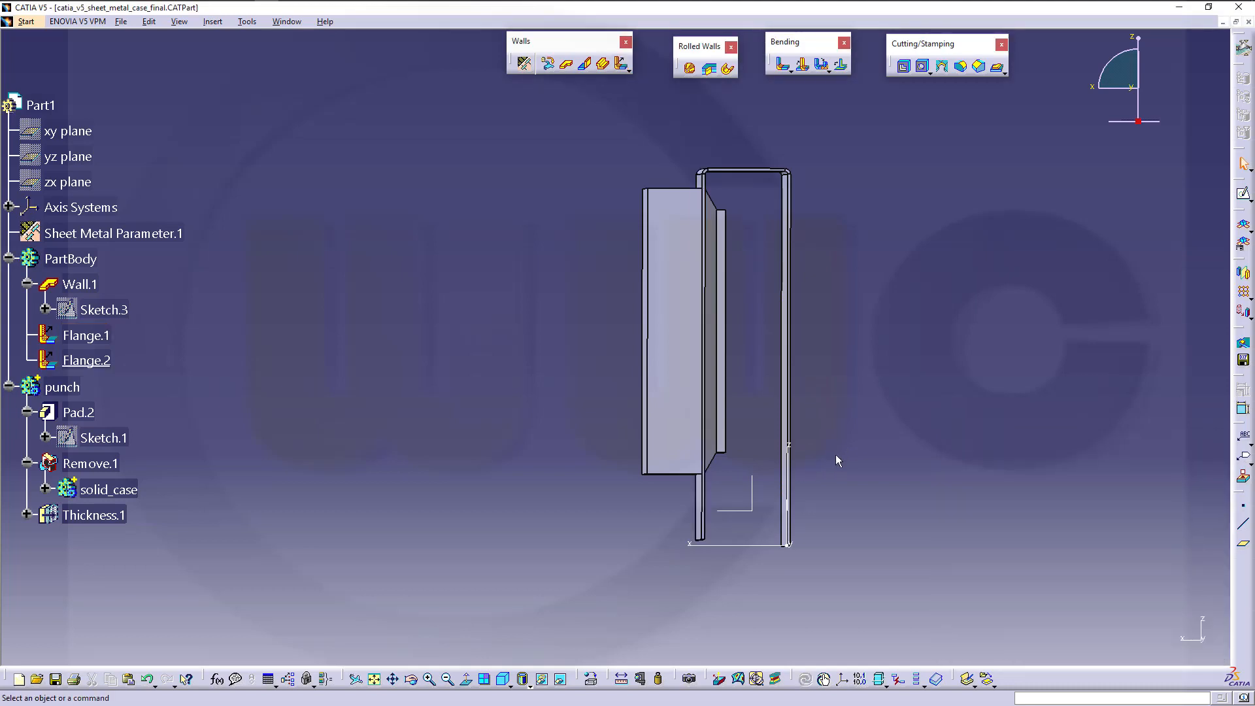
# Step: Set the length of the first flange, connecting the wall and the second flange, to 56 mm
pyautogui.moveTo(692, 145); pyautogui.dragTo(692, 179, button='middle')
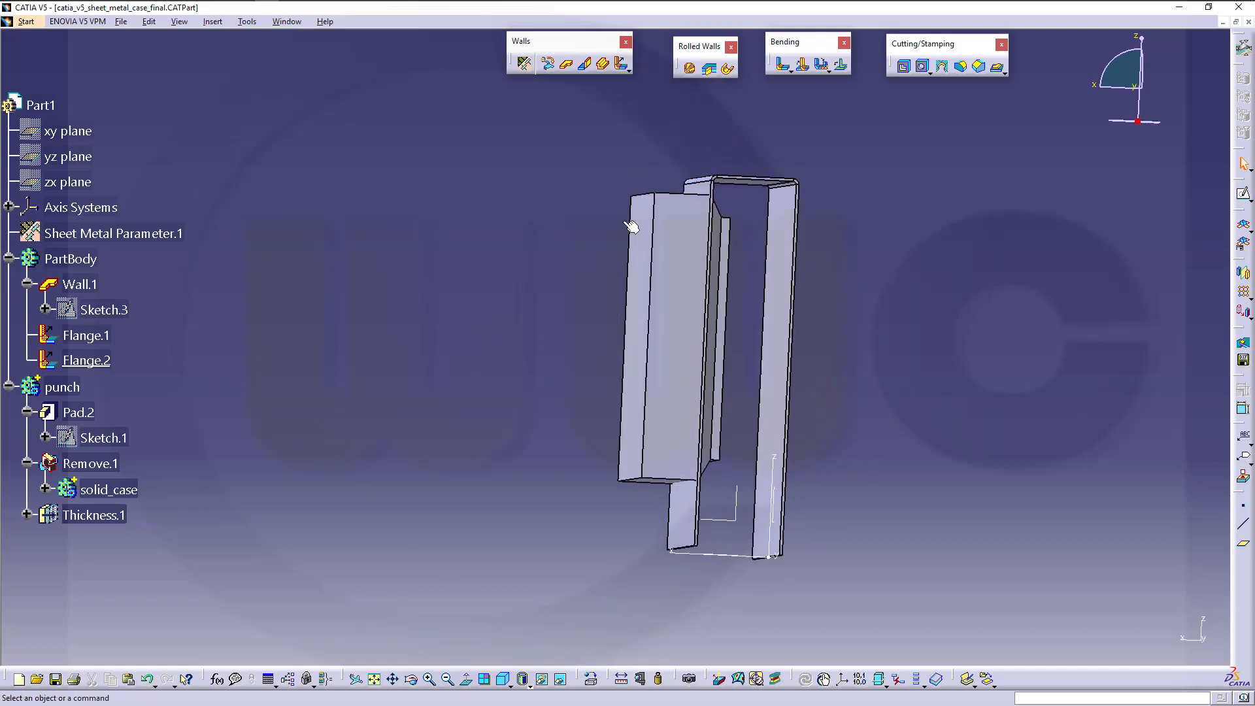
pyautogui.doubleClick(741, 180)
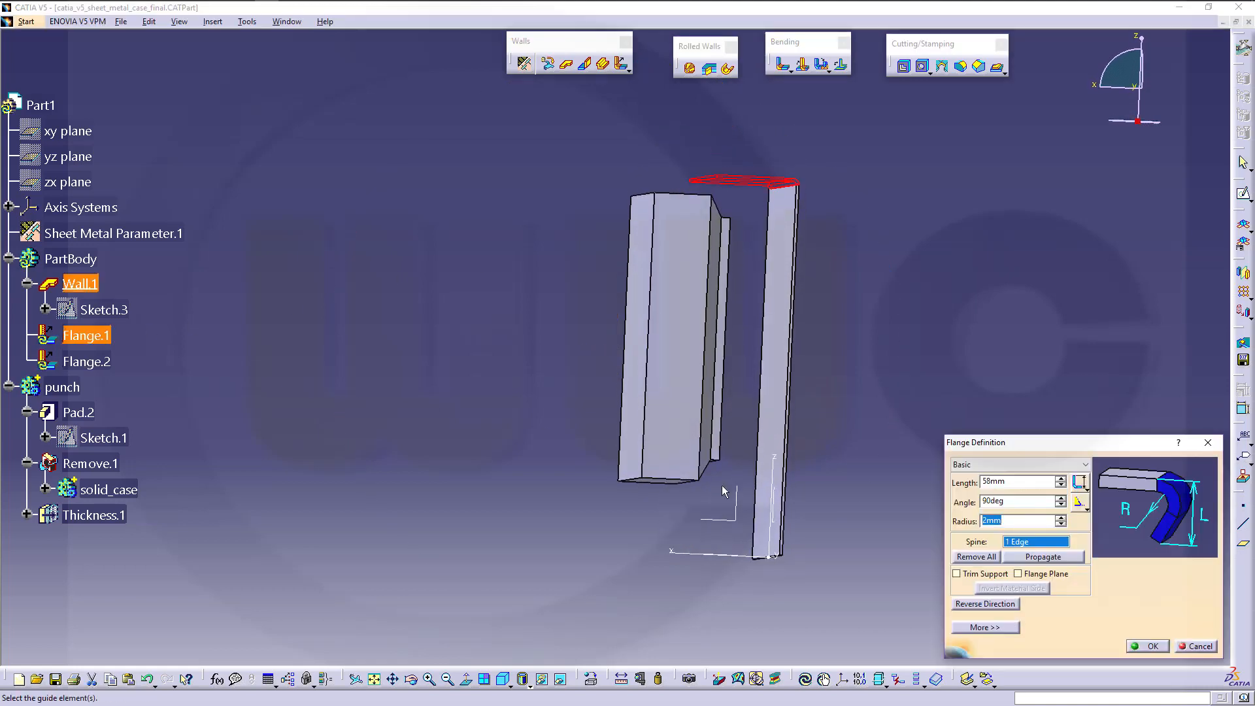
pyautogui.doubleClick(1011, 481)
pyautogui.write('58')
pyautogui.press('Return')
# Step: Add a 58 mm, 90° flange with 2 mm radius on the second flange's free end edge, folded back to the wall to close the loop
pyautogui.moveTo(728, 280); pyautogui.dragTo(689, 266, button='middle')
pyautogui.moveTo(843, 424); pyautogui.dragTo(841, 430, button='middle')
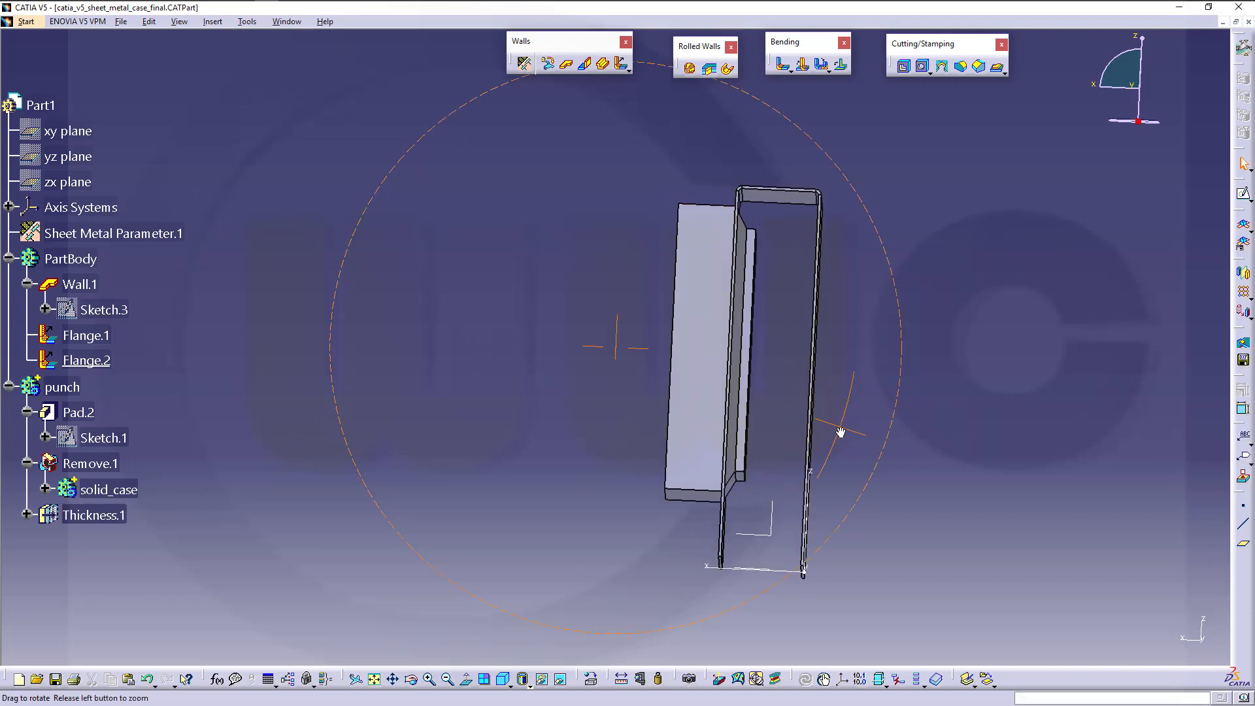
pyautogui.moveTo(848, 511); pyautogui.dragTo(711, 525, button='middle')
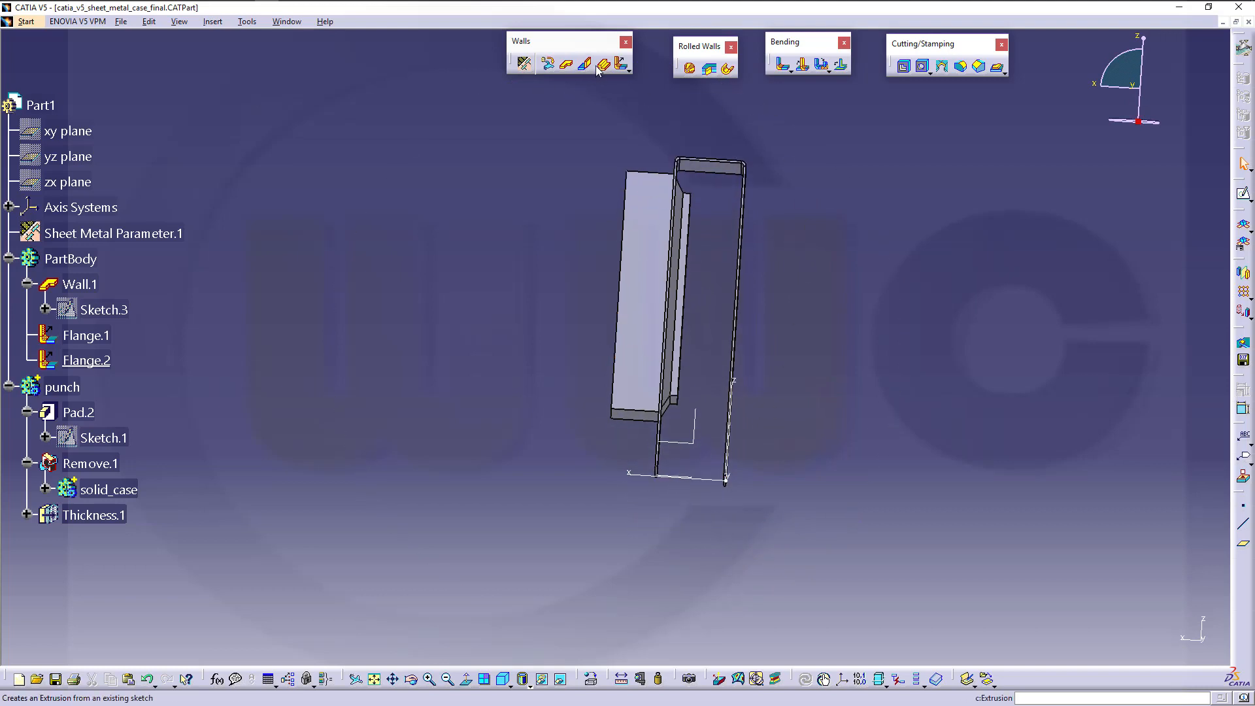
pyautogui.click(621, 64)
pyautogui.moveTo(695, 601); pyautogui.dragTo(712, 542, button='middle')
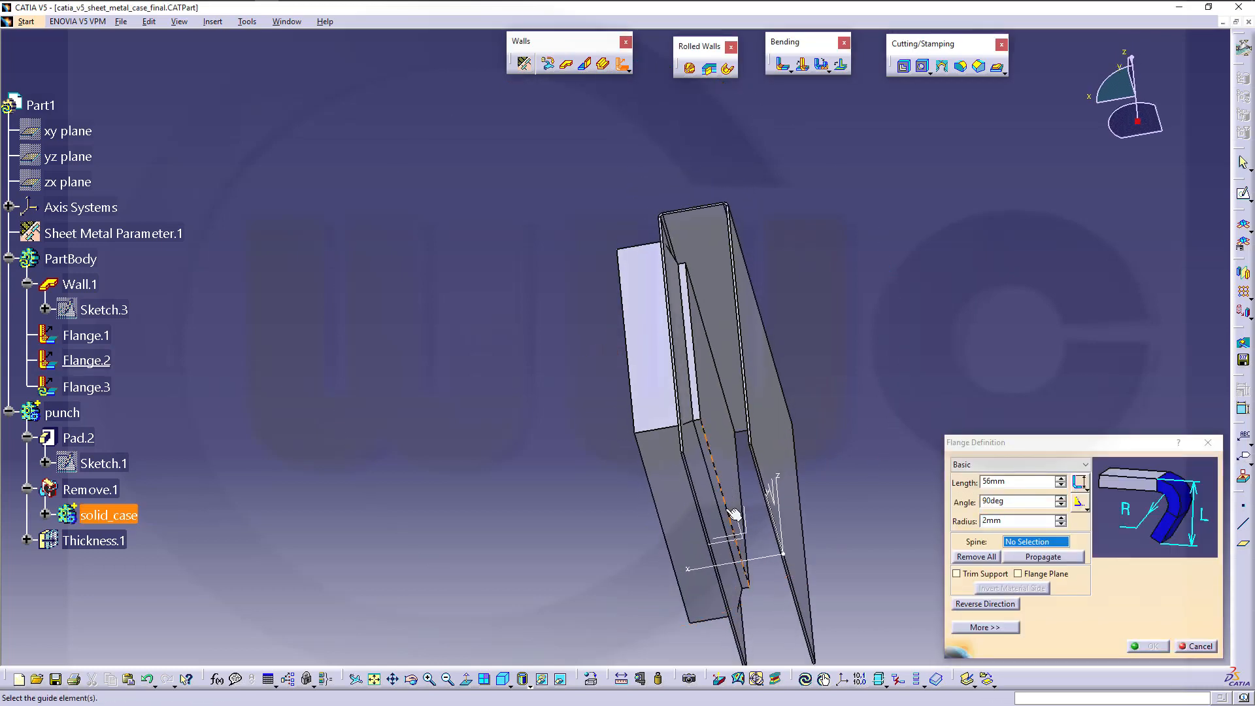
pyautogui.click(701, 535)
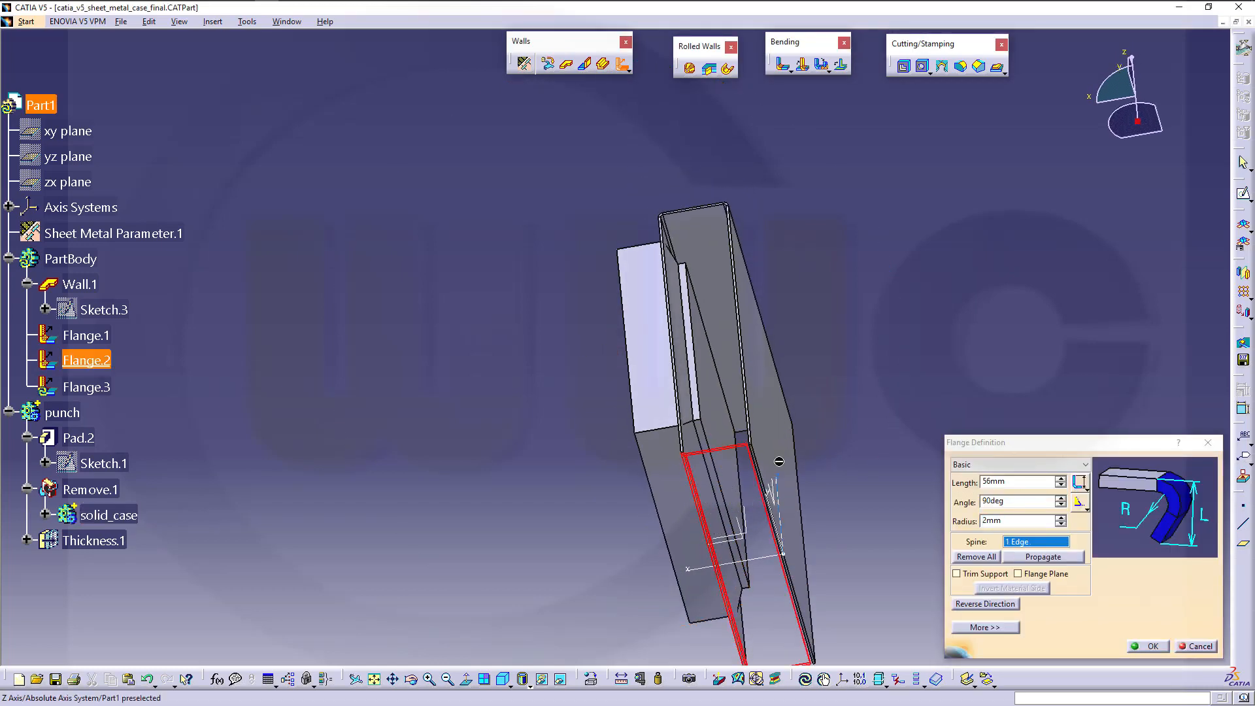
pyautogui.moveTo(778, 445); pyautogui.dragTo(813, 437, button='middle')
pyautogui.moveTo(915, 468); pyautogui.dragTo(765, 387, button='middle')
pyautogui.moveTo(1025, 481); pyautogui.dragTo(874, 483)
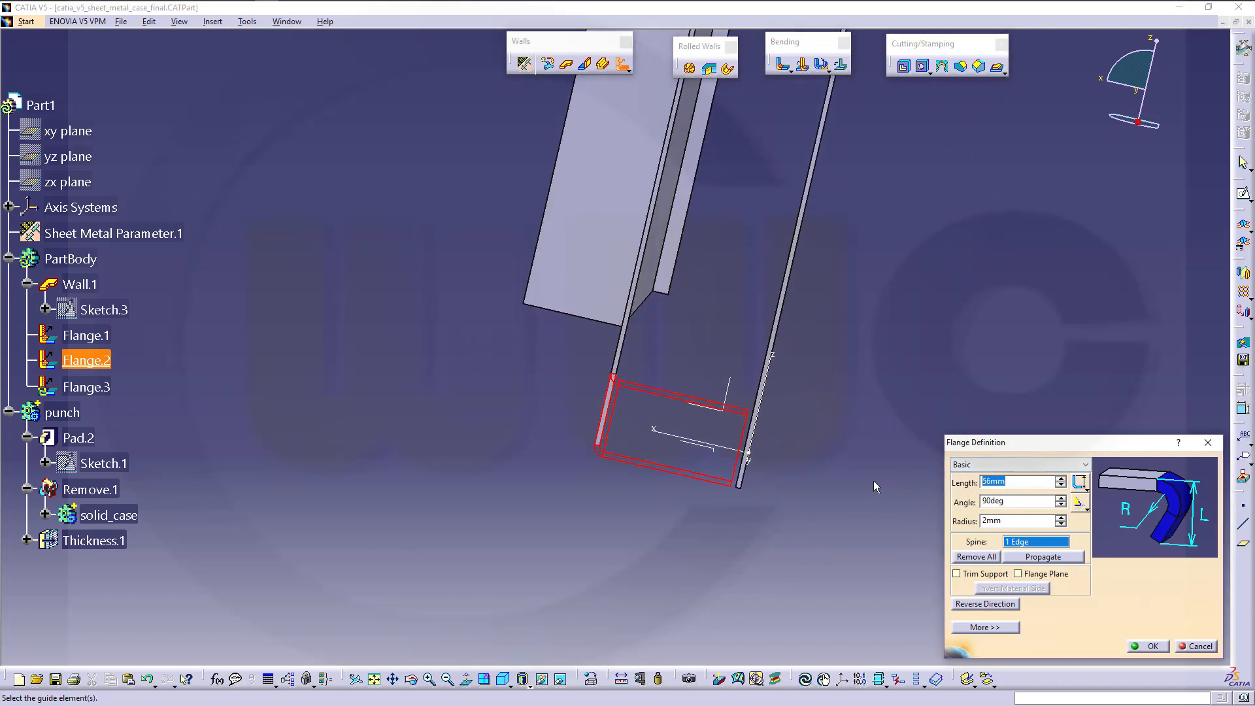
pyautogui.write('58')
pyautogui.press('Return')
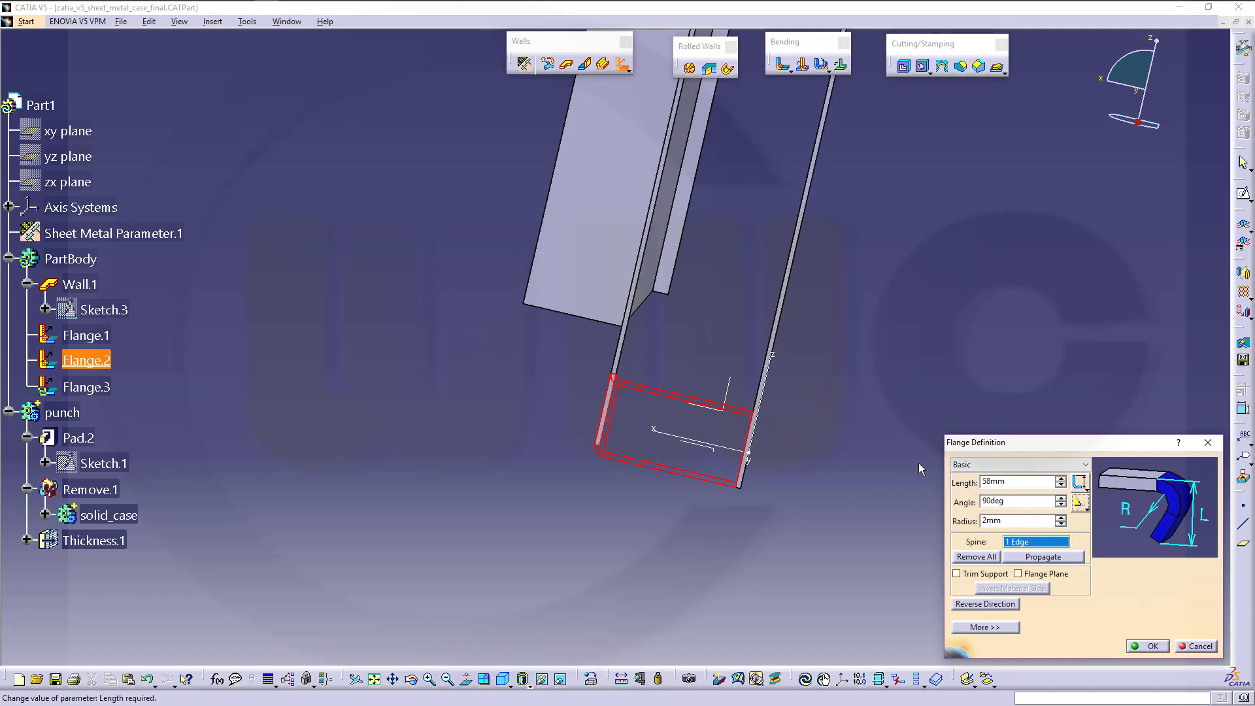
pyautogui.click(1152, 646)
# Step: Close one open side of the case with a 58 mm, 90° flange on the second flange's long side edge, with 2 mm radius
pyautogui.moveTo(990, 502); pyautogui.dragTo(915, 503, button='middle')
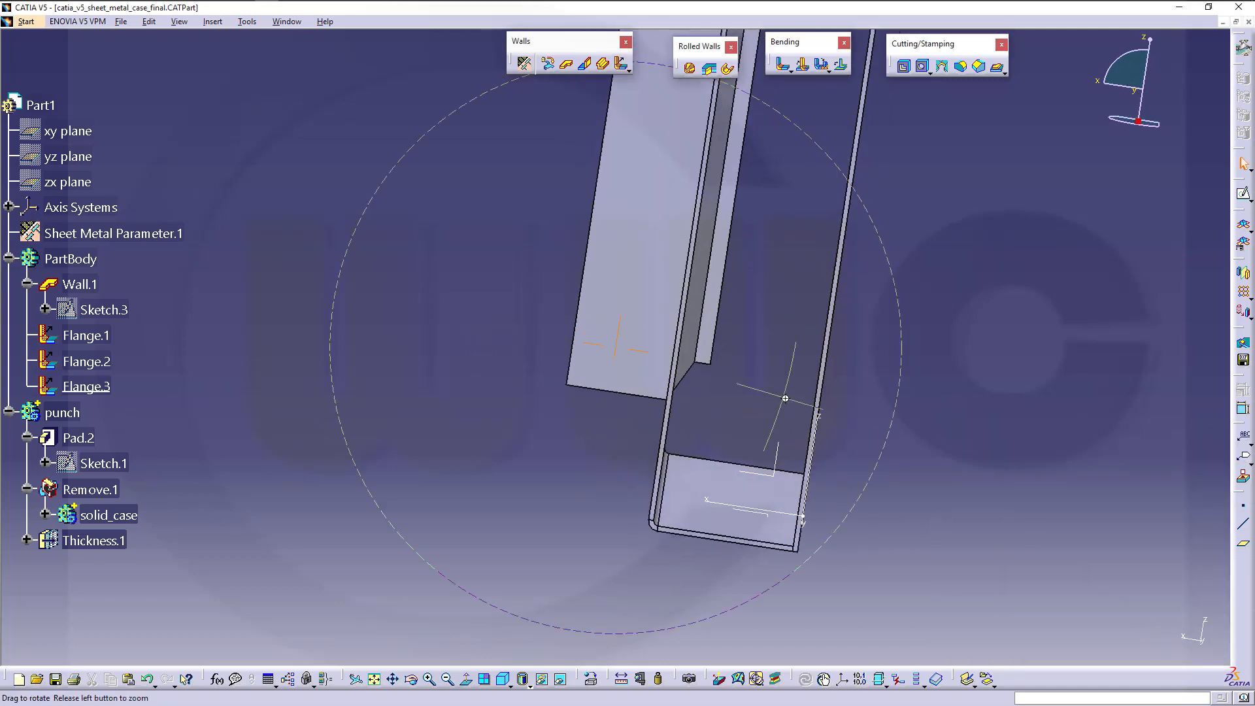
pyautogui.moveTo(784, 398); pyautogui.dragTo(689, 384, button='middle')
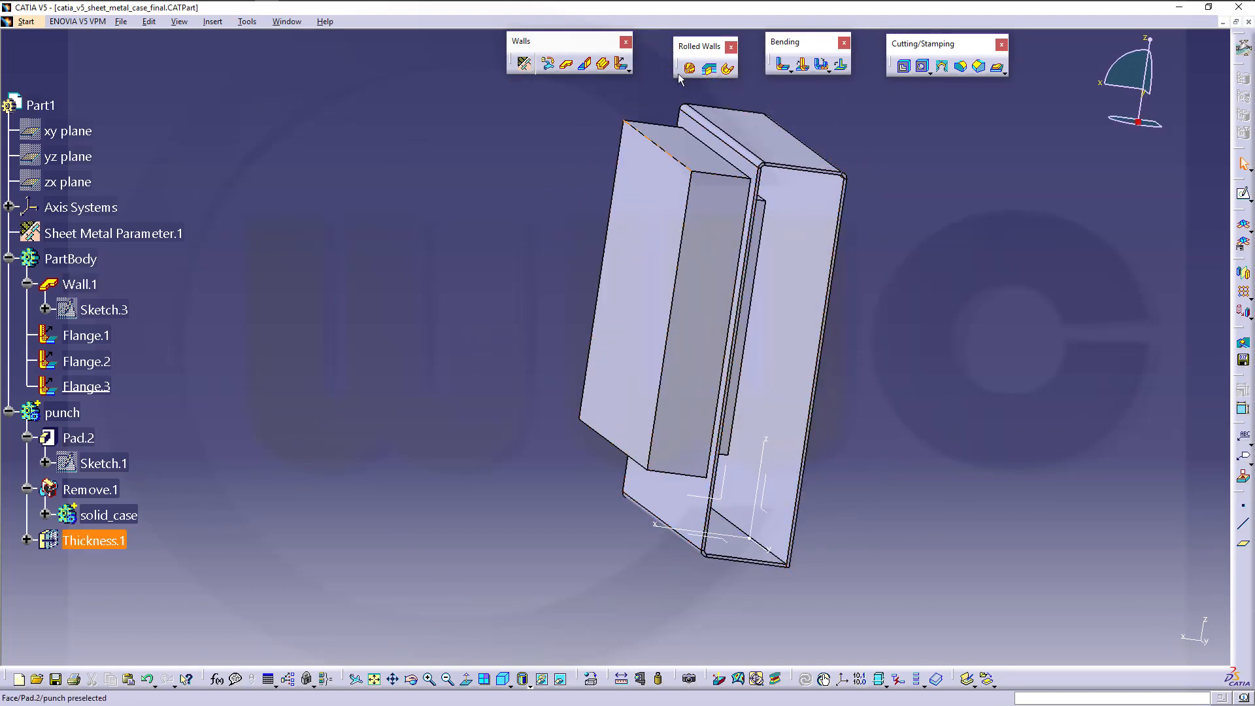
pyautogui.click(621, 64)
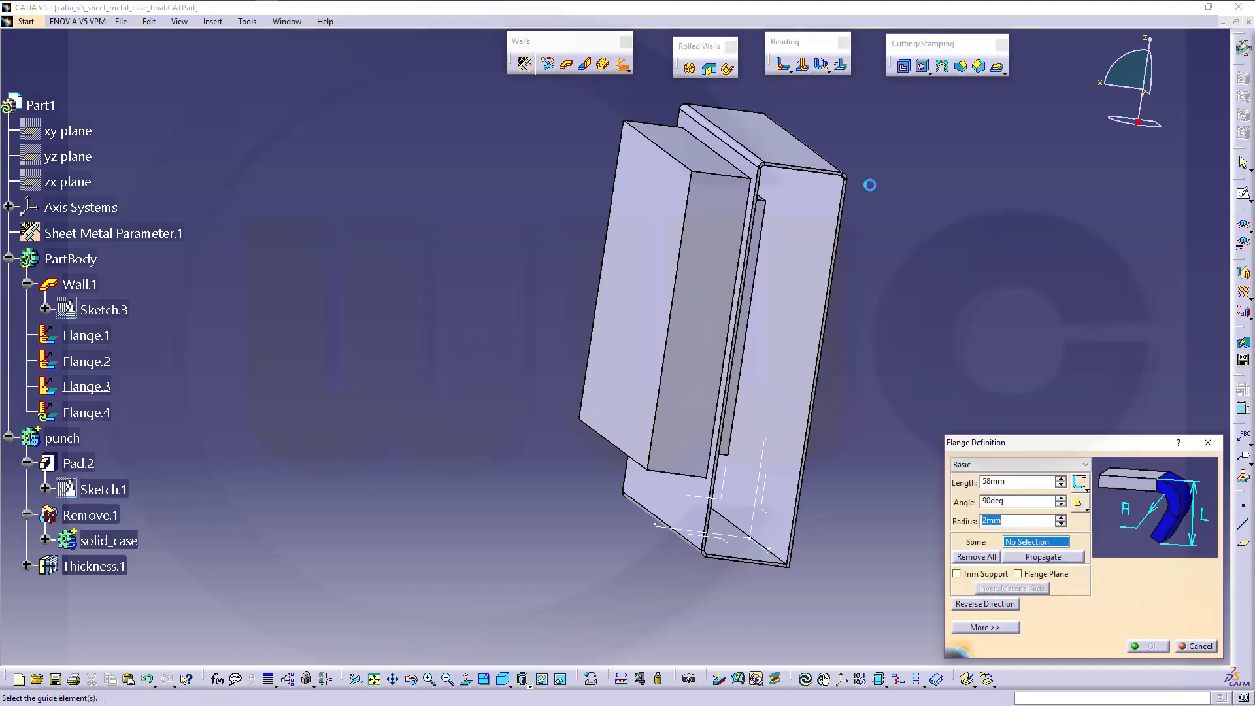
pyautogui.click(758, 231)
pyautogui.moveTo(980, 376); pyautogui.dragTo(896, 315, button='middle')
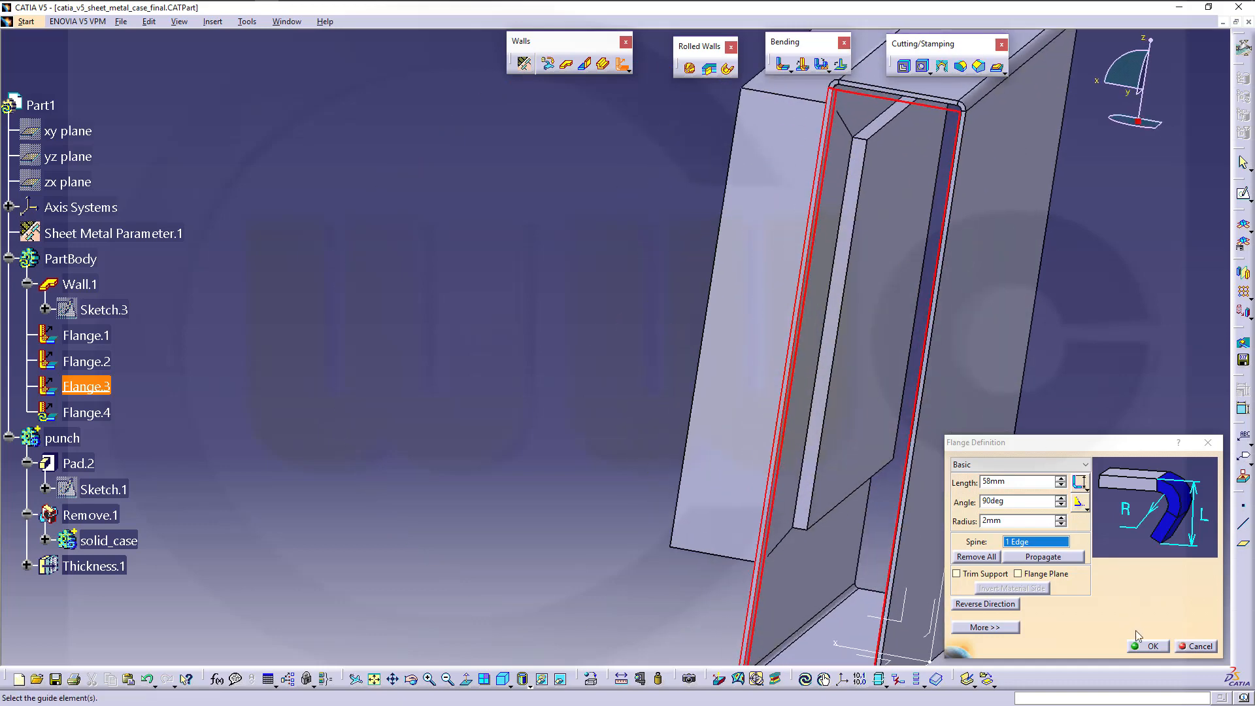
pyautogui.click(1152, 646)
# Step: Close the opposite open side with a 58 mm, 90° flange on the second flange's other long edge, keeping the 2 mm radius
pyautogui.moveTo(591, 385); pyautogui.dragTo(762, 415, button='middle')
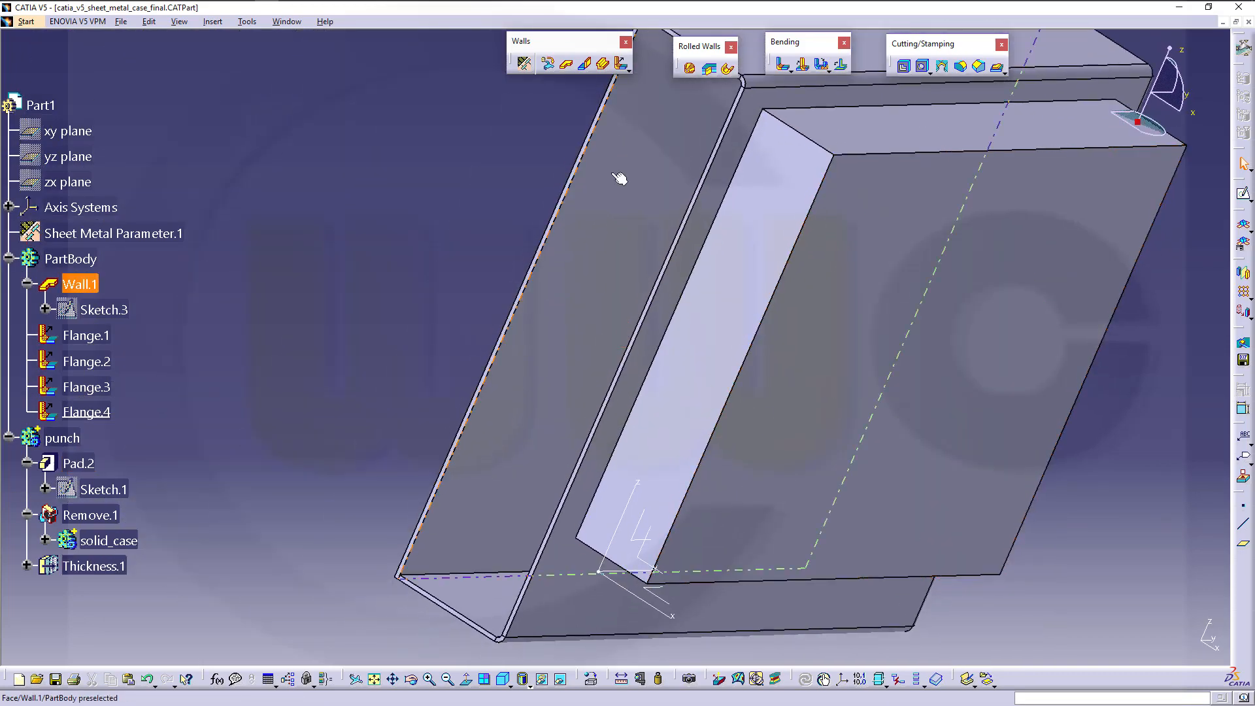
pyautogui.click(621, 63)
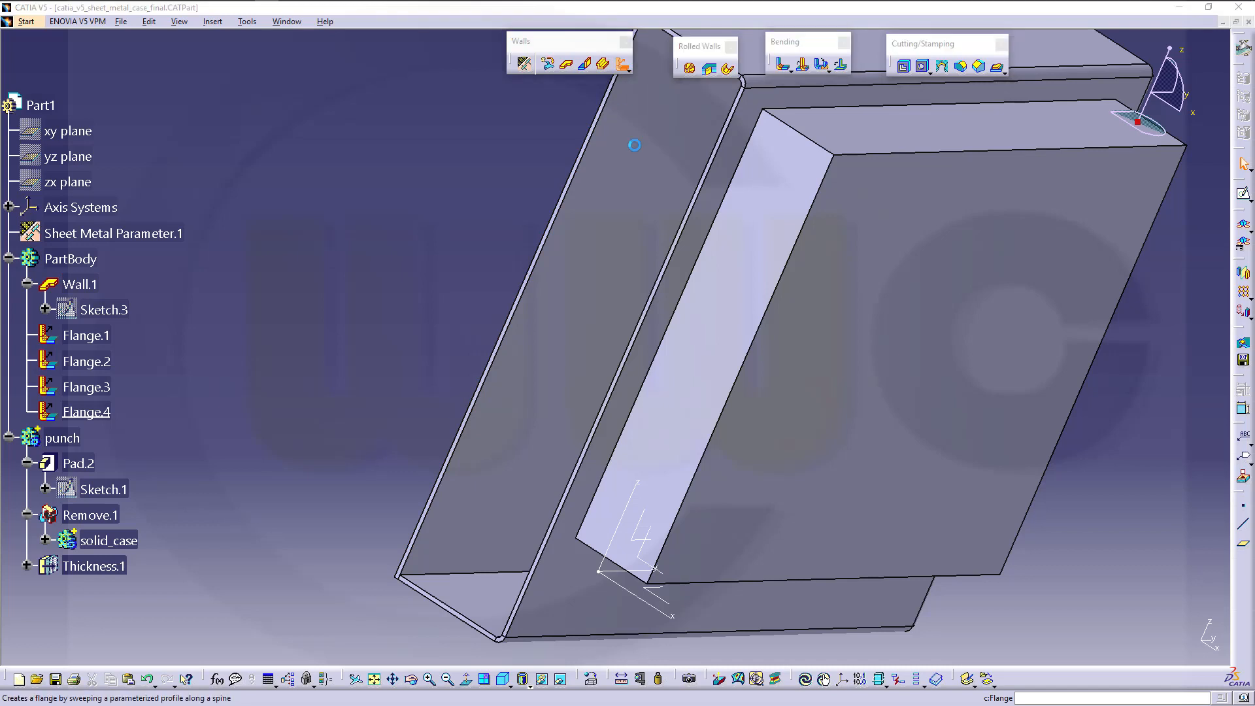
pyautogui.click(675, 264)
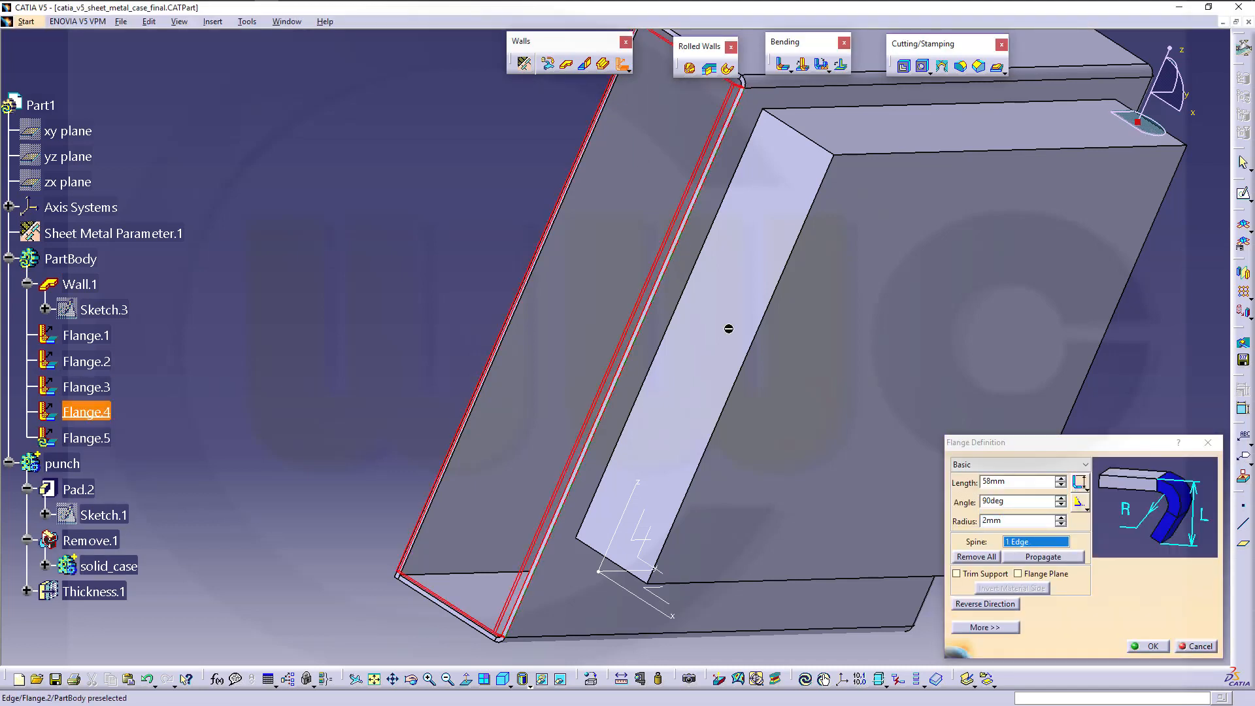
pyautogui.click(1151, 647)
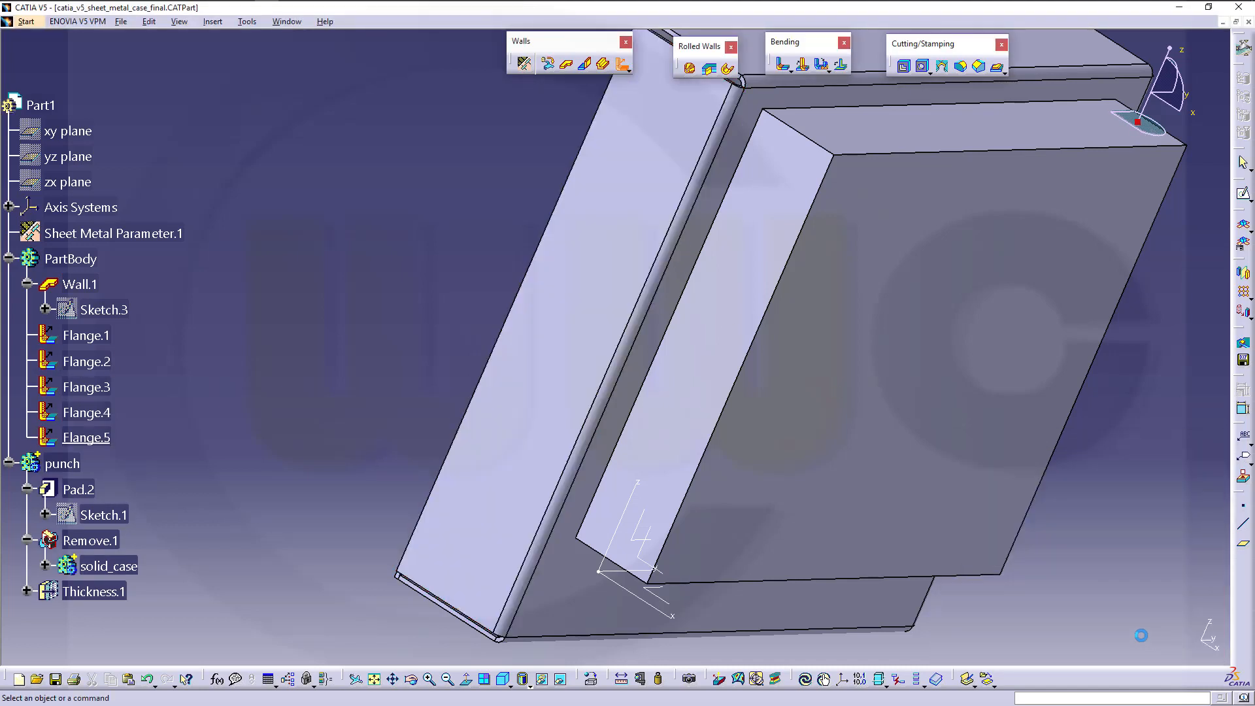
pyautogui.moveTo(1176, 418); pyautogui.dragTo(1095, 417, button='middle')
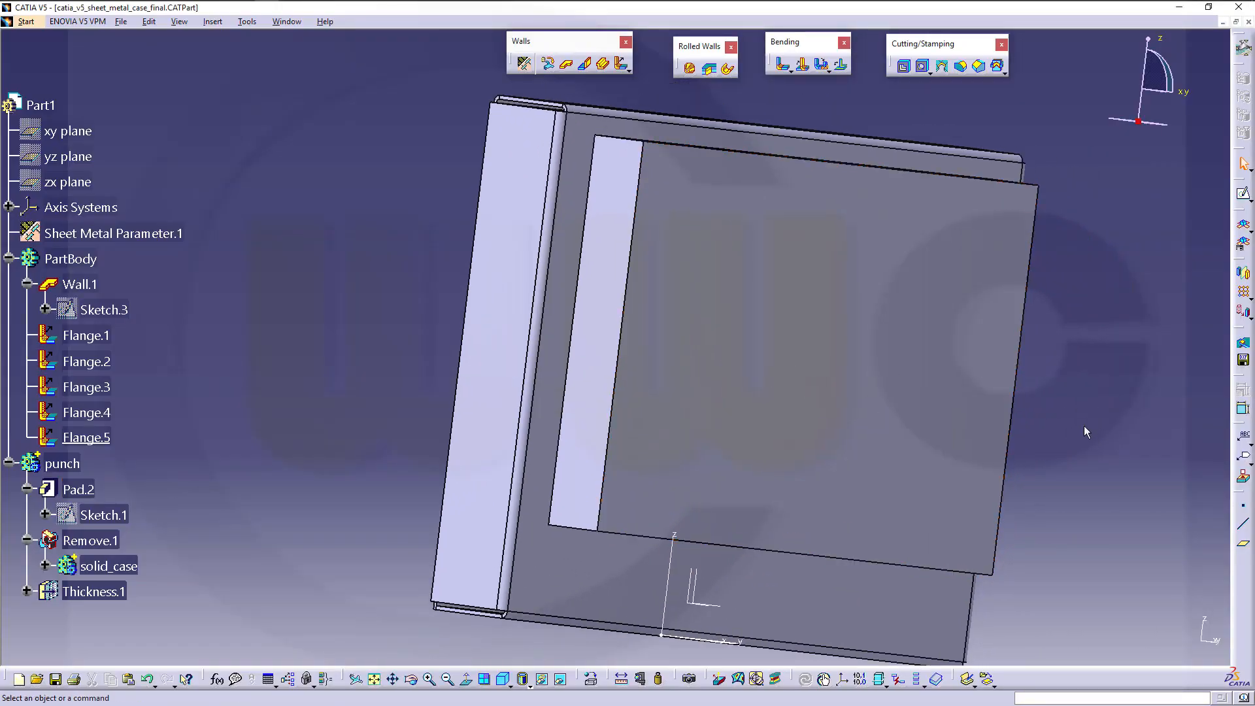
# Step: Start a user-defined stamp of type Punch on the large case face around the punch, using the punch body as its tool
pyautogui.click(1004, 72)
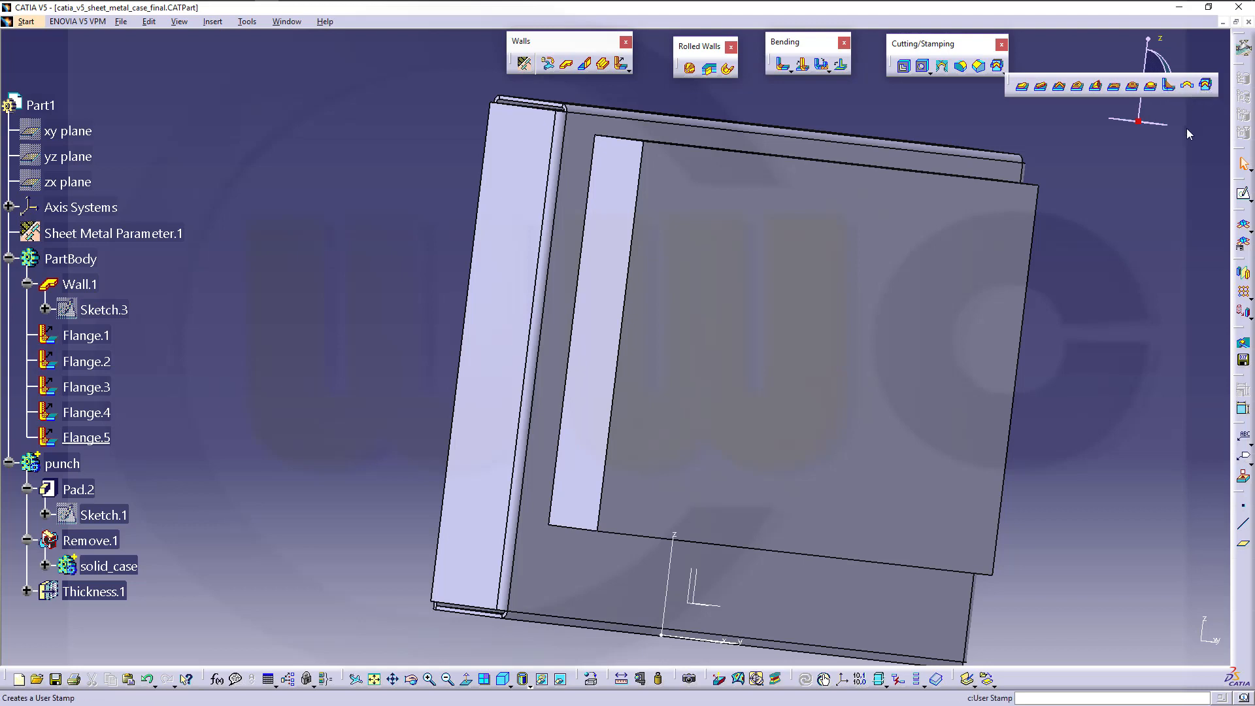
pyautogui.click(1205, 84)
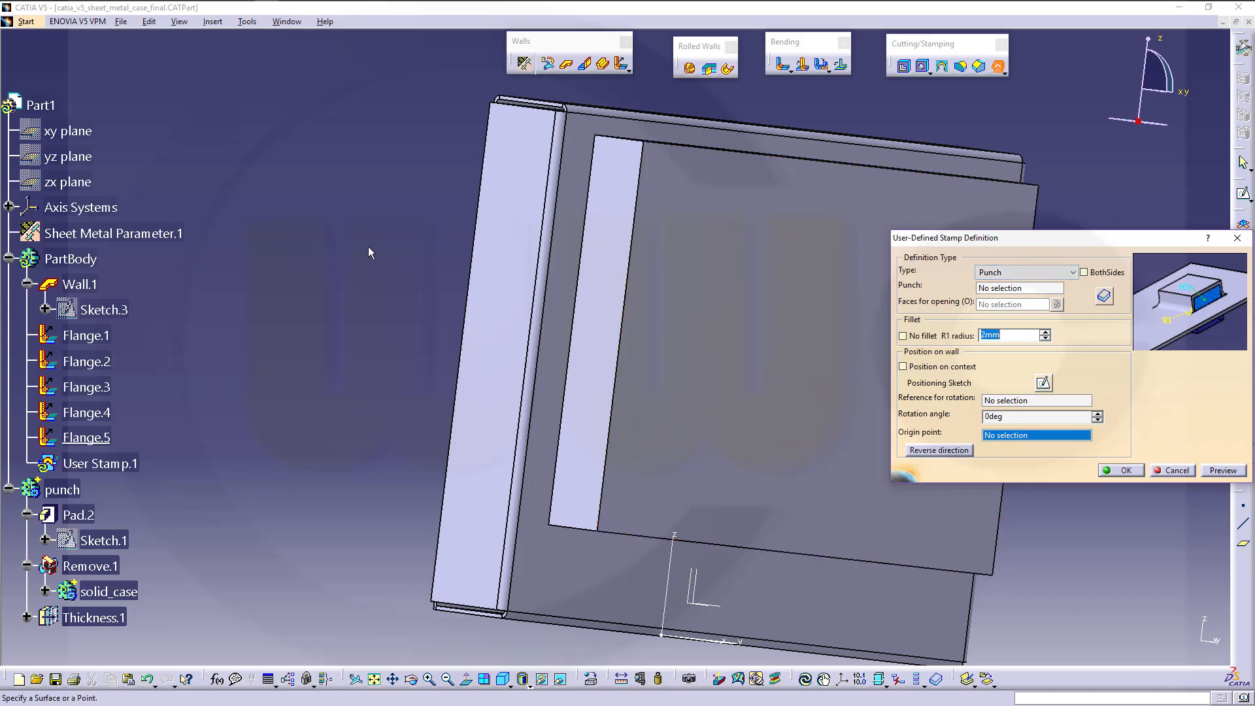
pyautogui.click(587, 585)
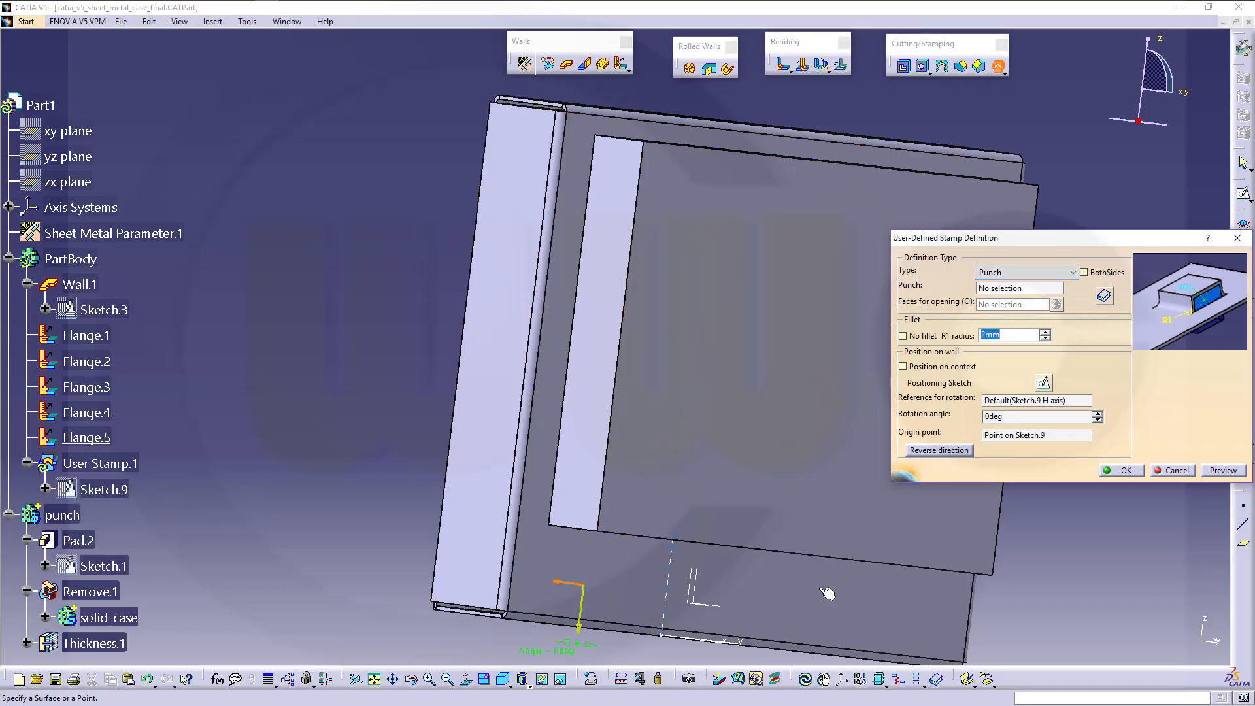
pyautogui.click(997, 289)
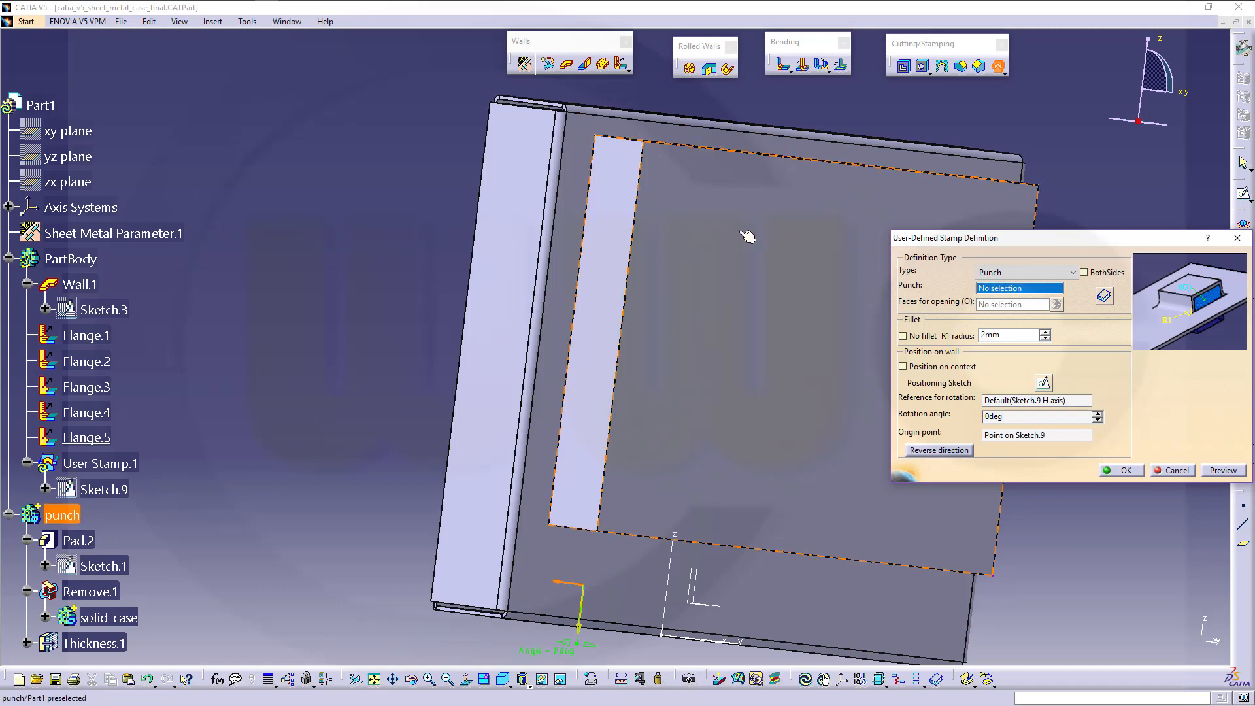
pyautogui.click(716, 245)
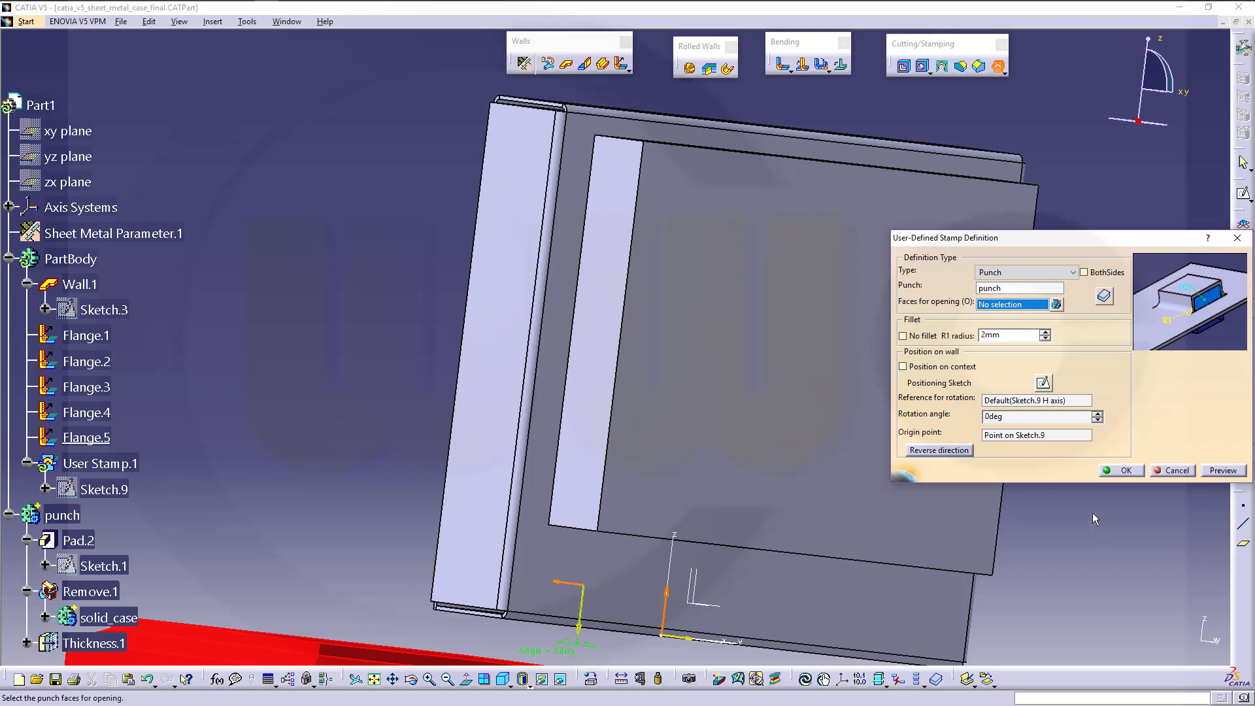
# Step: Position the stamp on context, keep the 2 mm R1 radius, and create it as a recess in the case
pyautogui.moveTo(1092, 513); pyautogui.dragTo(964, 462, button='middle')
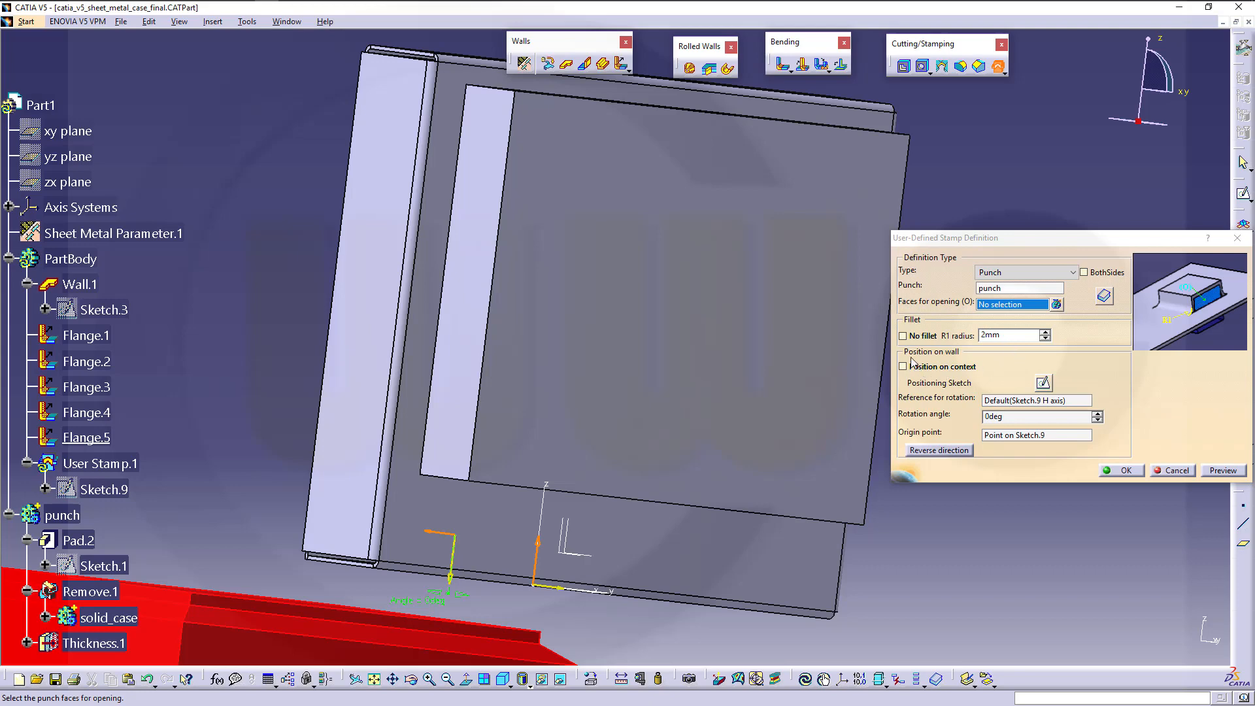
pyautogui.moveTo(775, 440); pyautogui.dragTo(807, 480, button='middle')
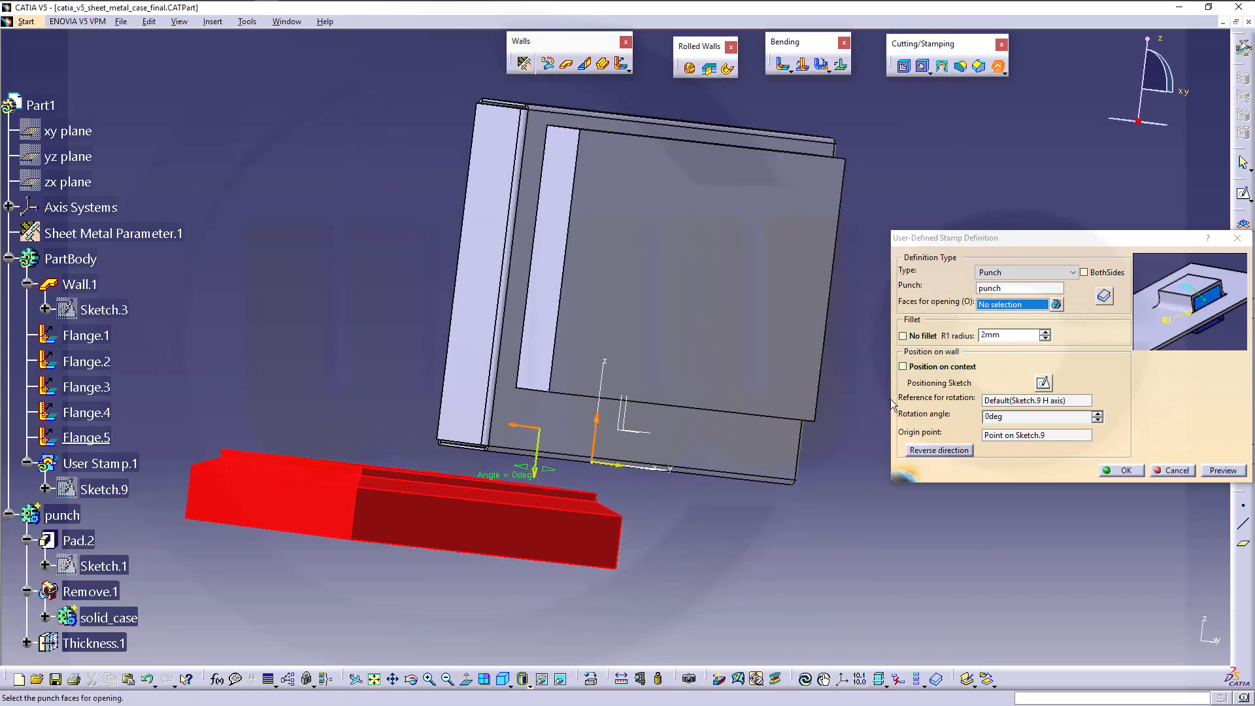
pyautogui.click(903, 366)
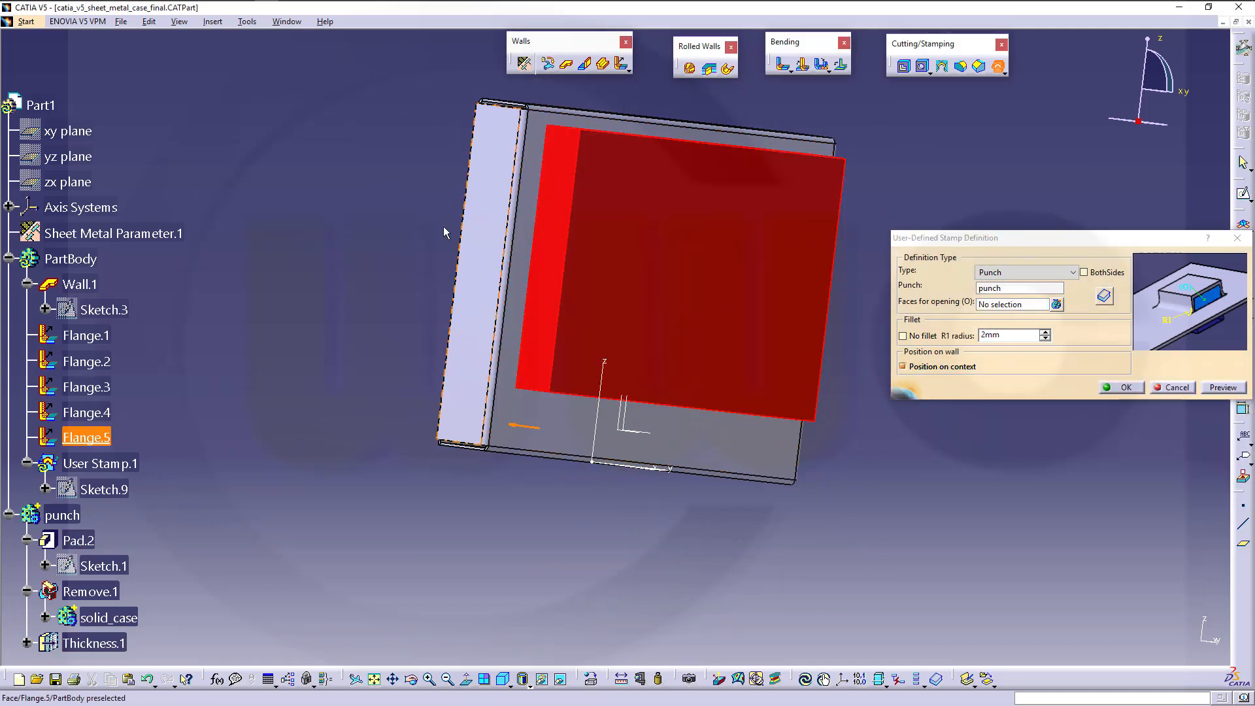
pyautogui.moveTo(448, 232); pyautogui.dragTo(457, 412, button='middle')
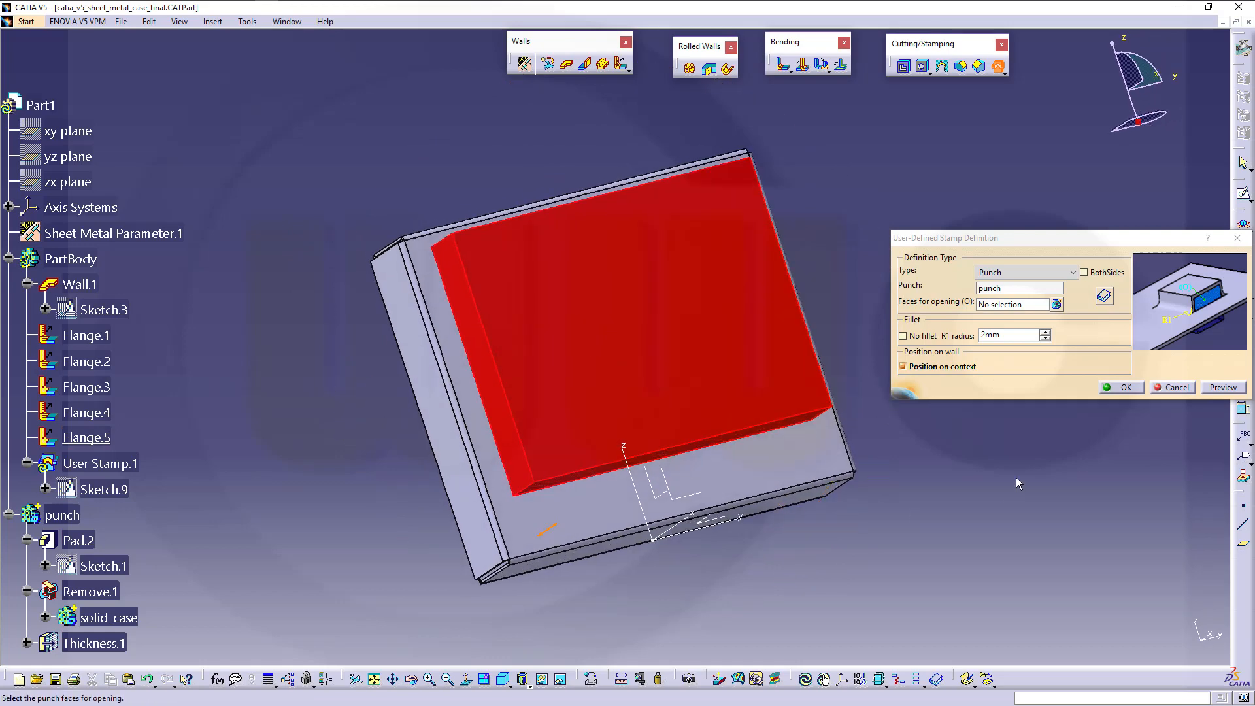
pyautogui.click(1125, 387)
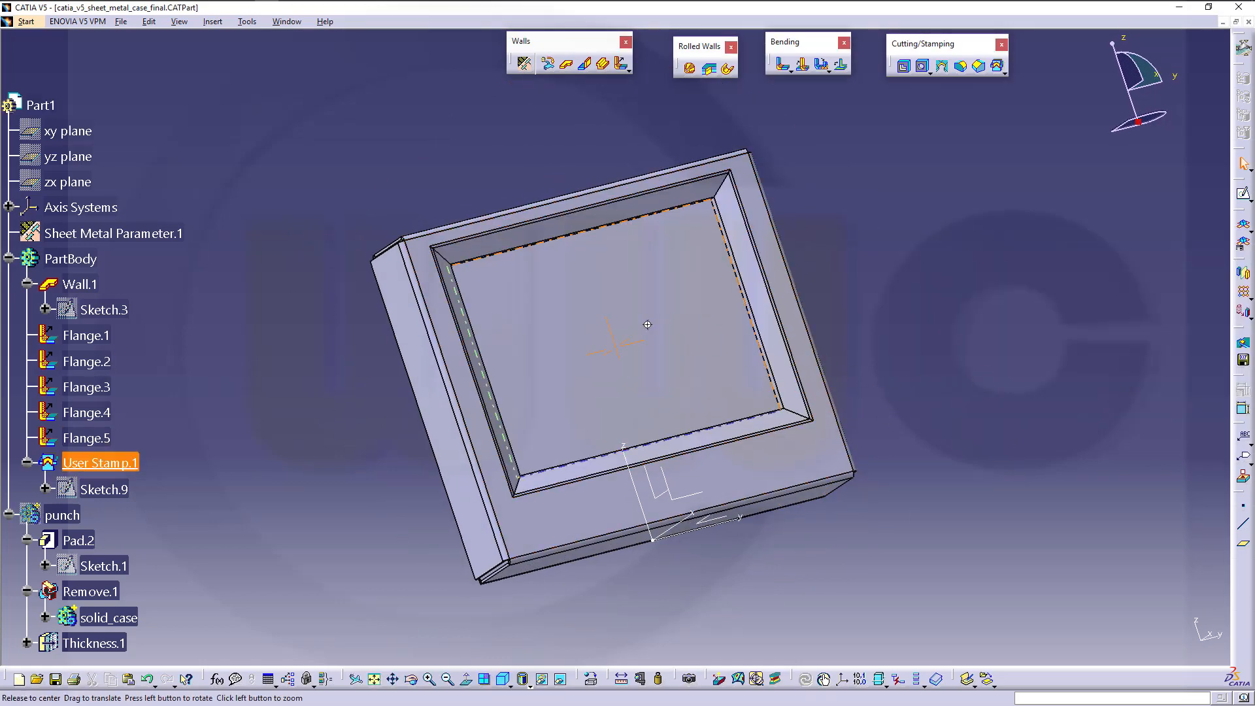
pyautogui.moveTo(646, 324); pyautogui.dragTo(682, 411, button='middle')
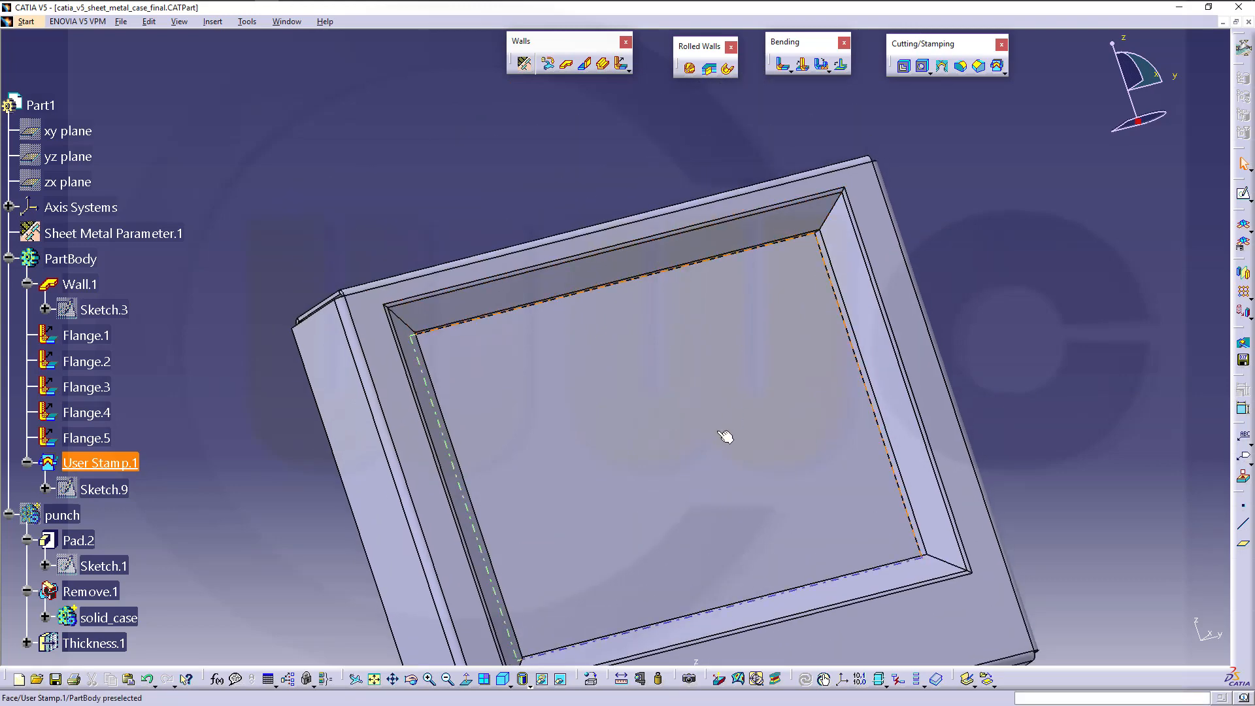
pyautogui.moveTo(723, 434); pyautogui.dragTo(751, 434, button='middle')
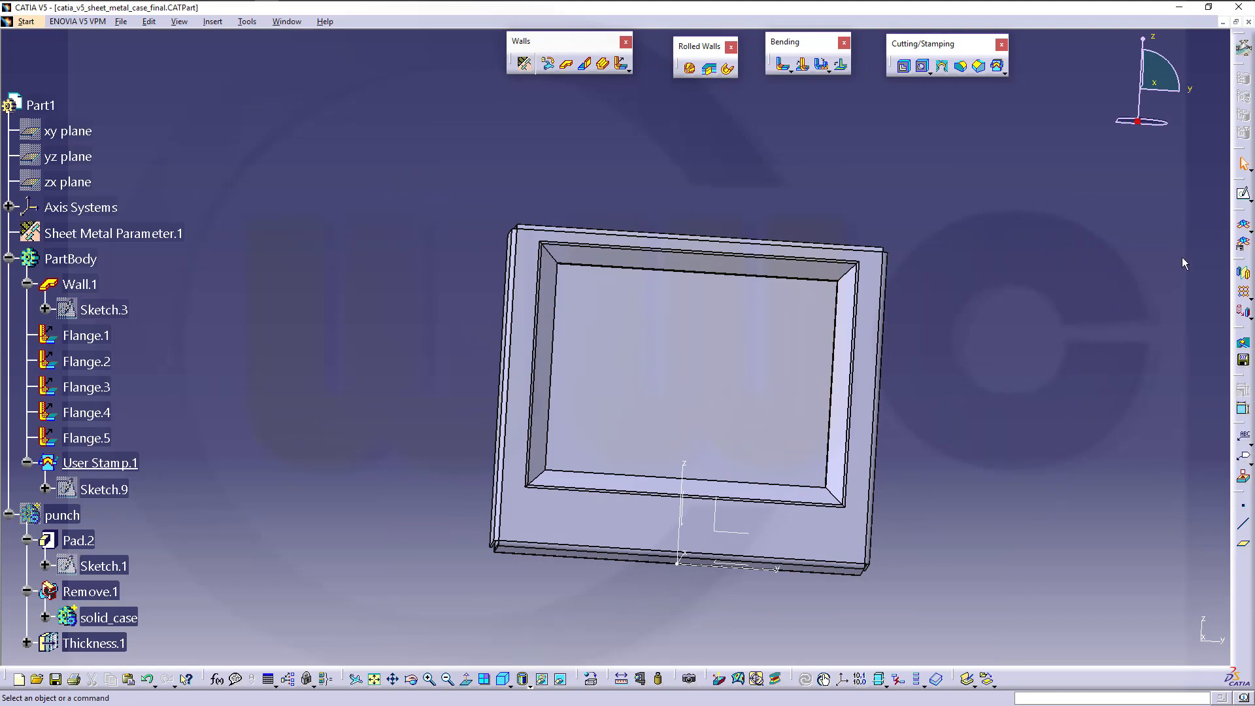
# Step: Sketch on the stamped recess's flat floor and project that face's rectangular outline into the sketch
pyautogui.click(1243, 195)
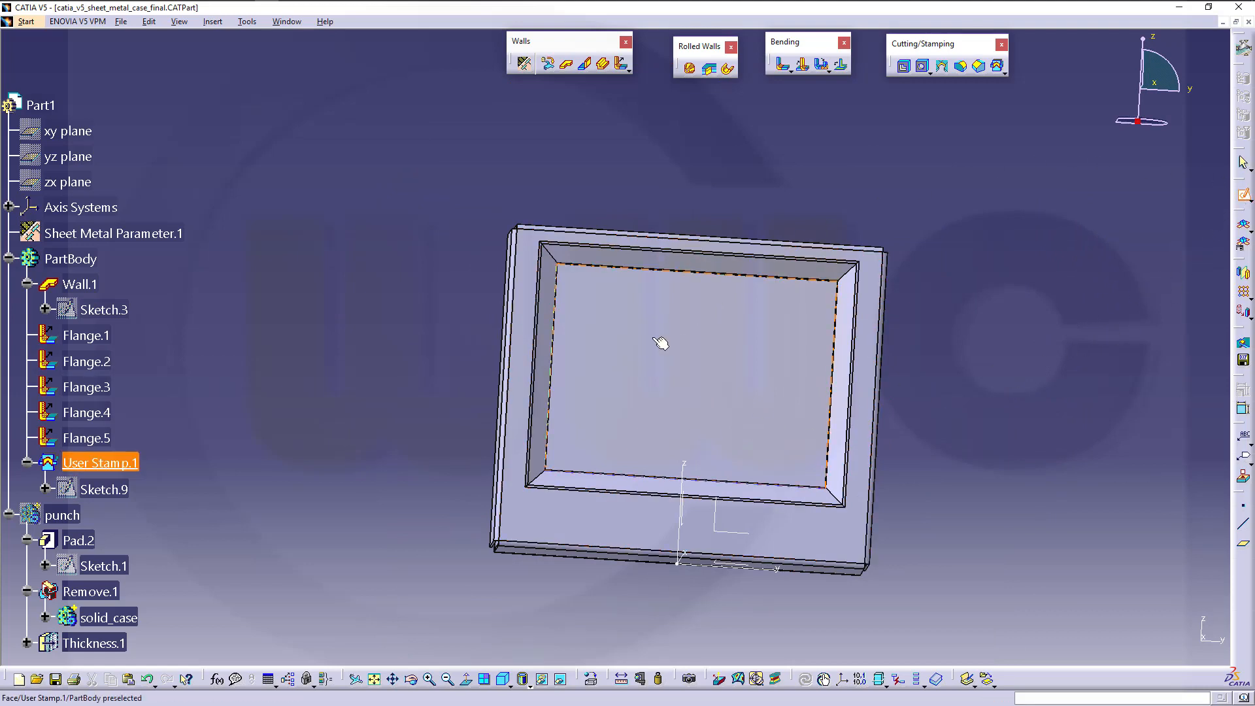
pyautogui.click(677, 372)
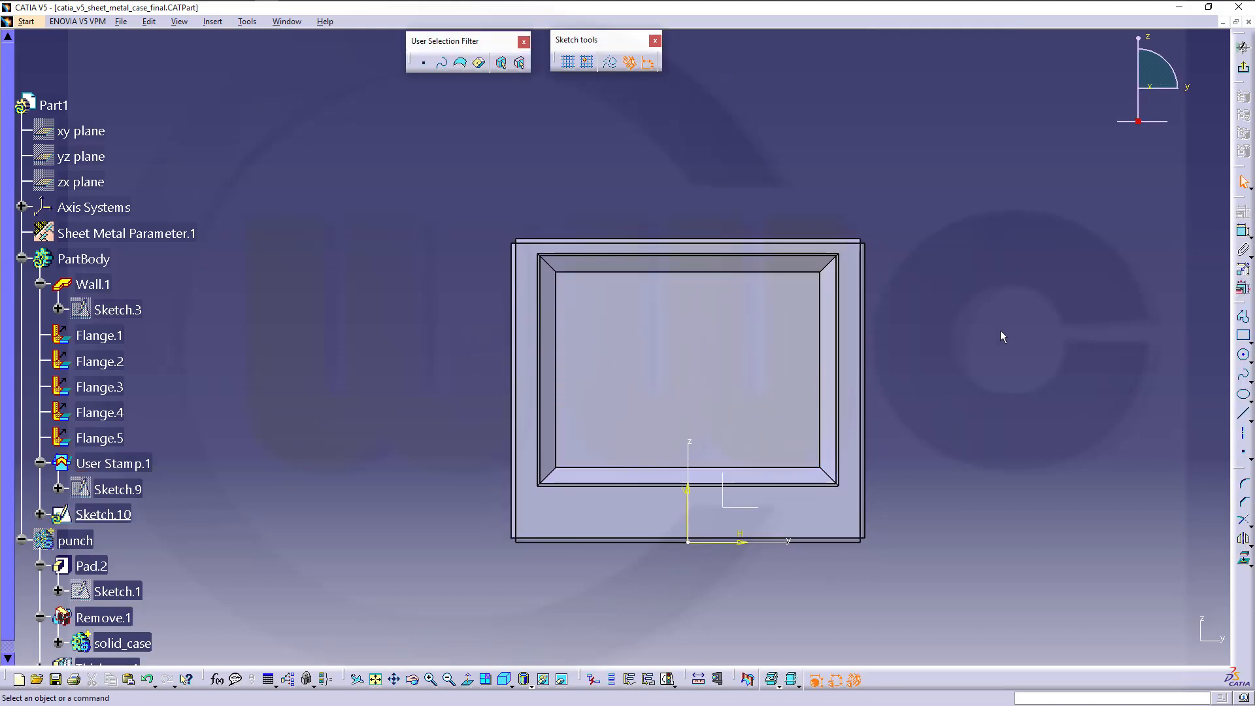
pyautogui.click(1244, 560)
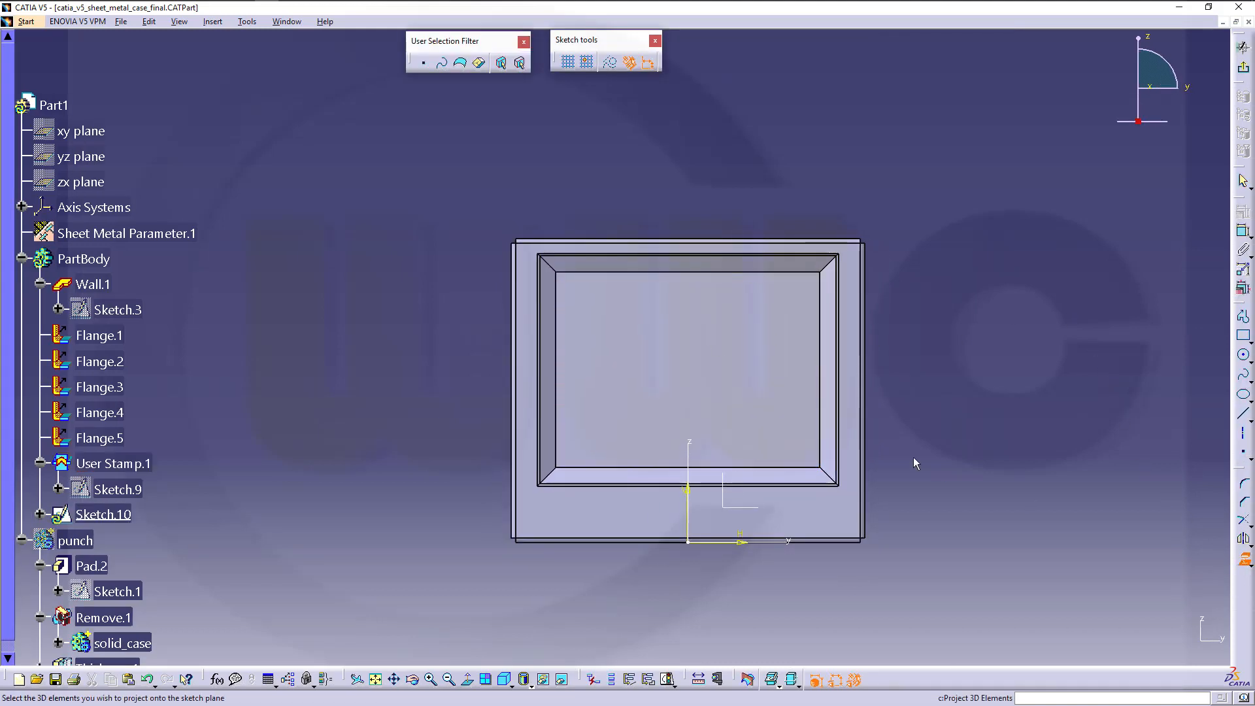
pyautogui.click(726, 384)
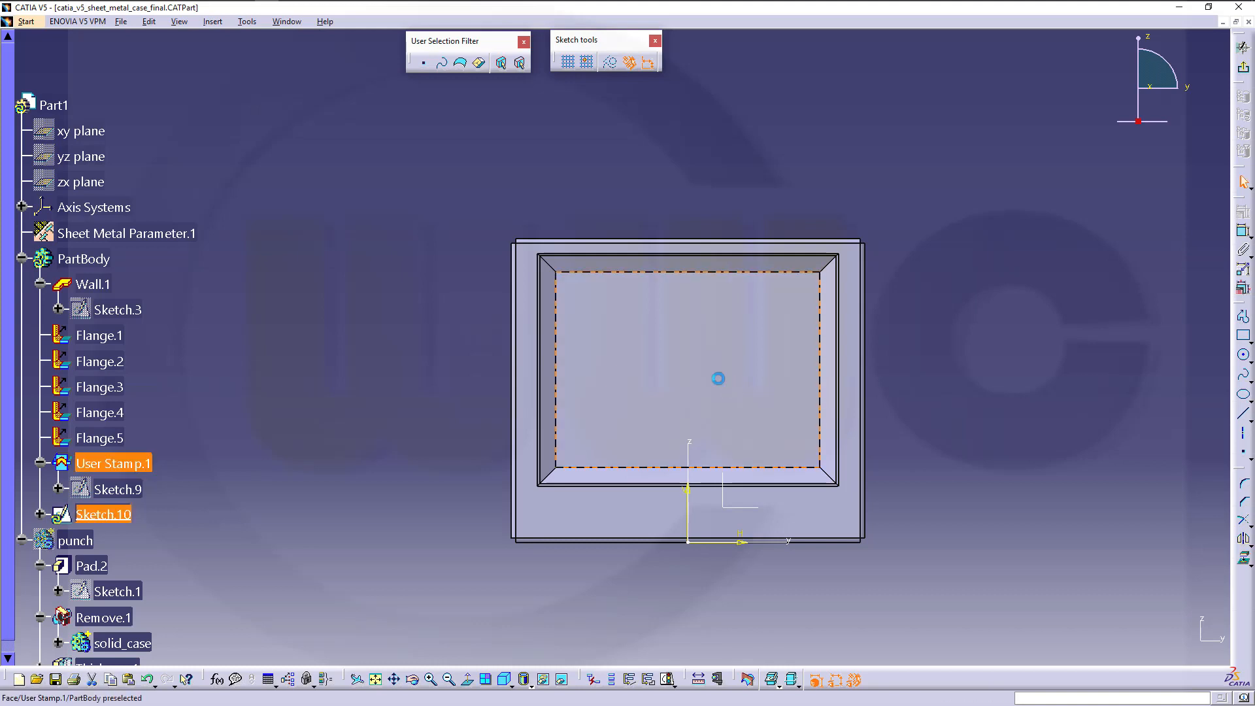
pyautogui.click(1055, 389)
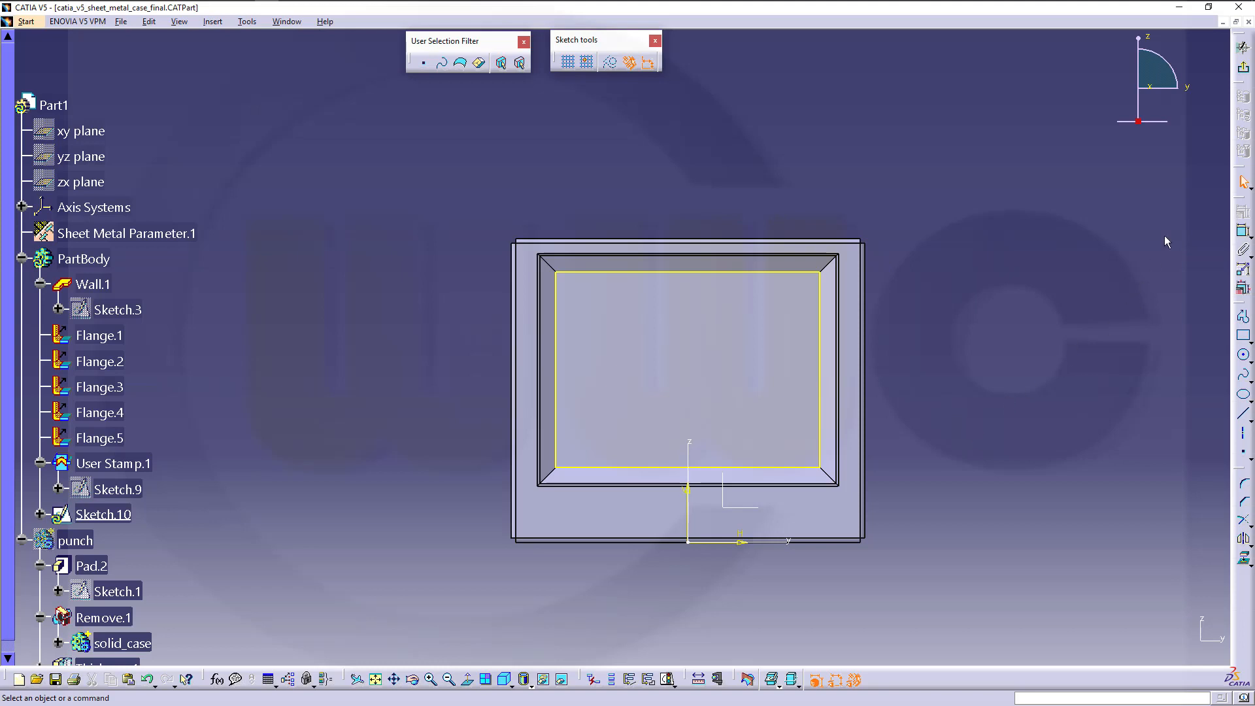
pyautogui.click(1244, 70)
# Step: Set up a Sheetmetal standard cutout from the projected rectangle on the recess floor, with the profile lying on skin
pyautogui.moveTo(941, 275)
pyautogui.mouseDown(button='middle')
pyautogui.moveTo(929, 445)
pyautogui.moveTo(689, 280)
pyautogui.mouseUp(button='middle')
pyautogui.click(690, 282)
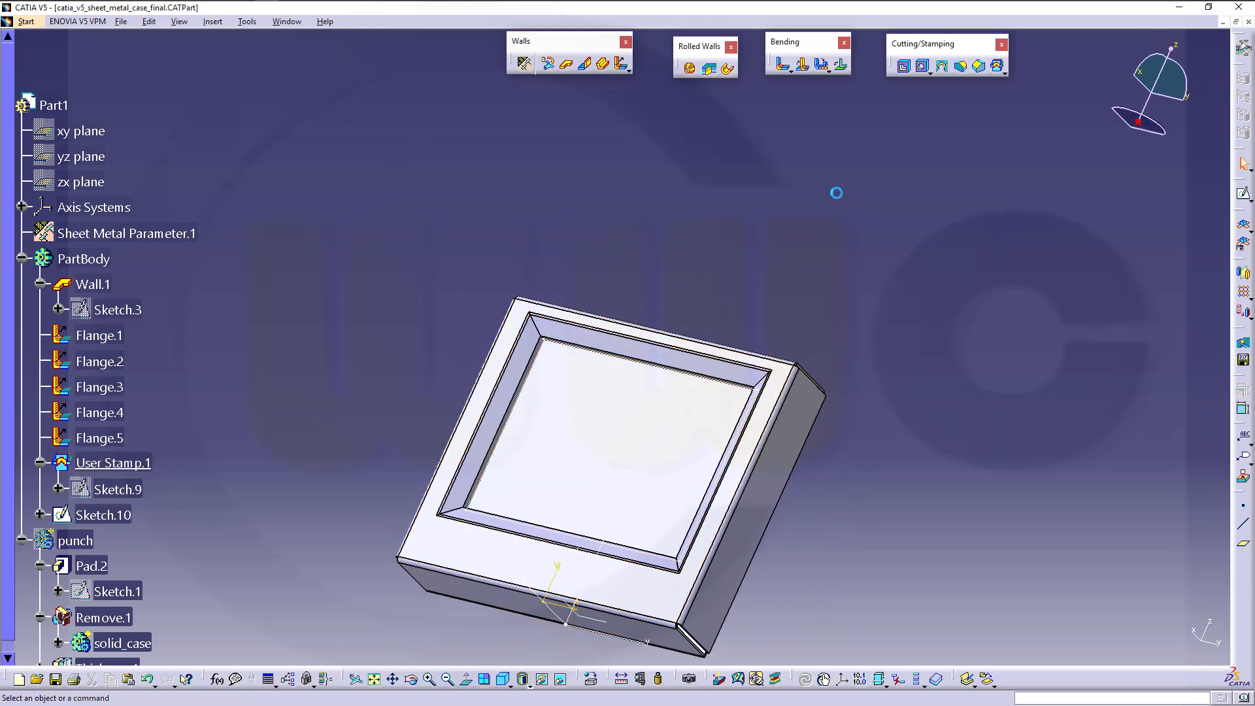
pyautogui.click(903, 66)
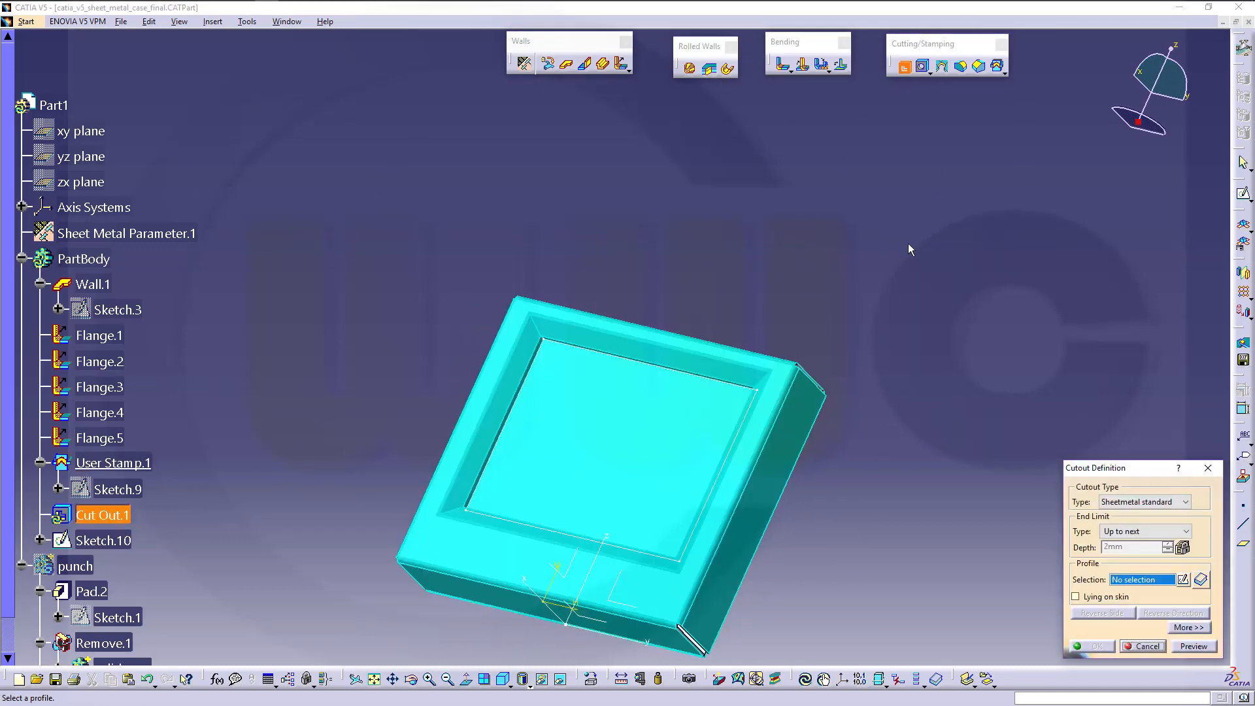
pyautogui.click(613, 357)
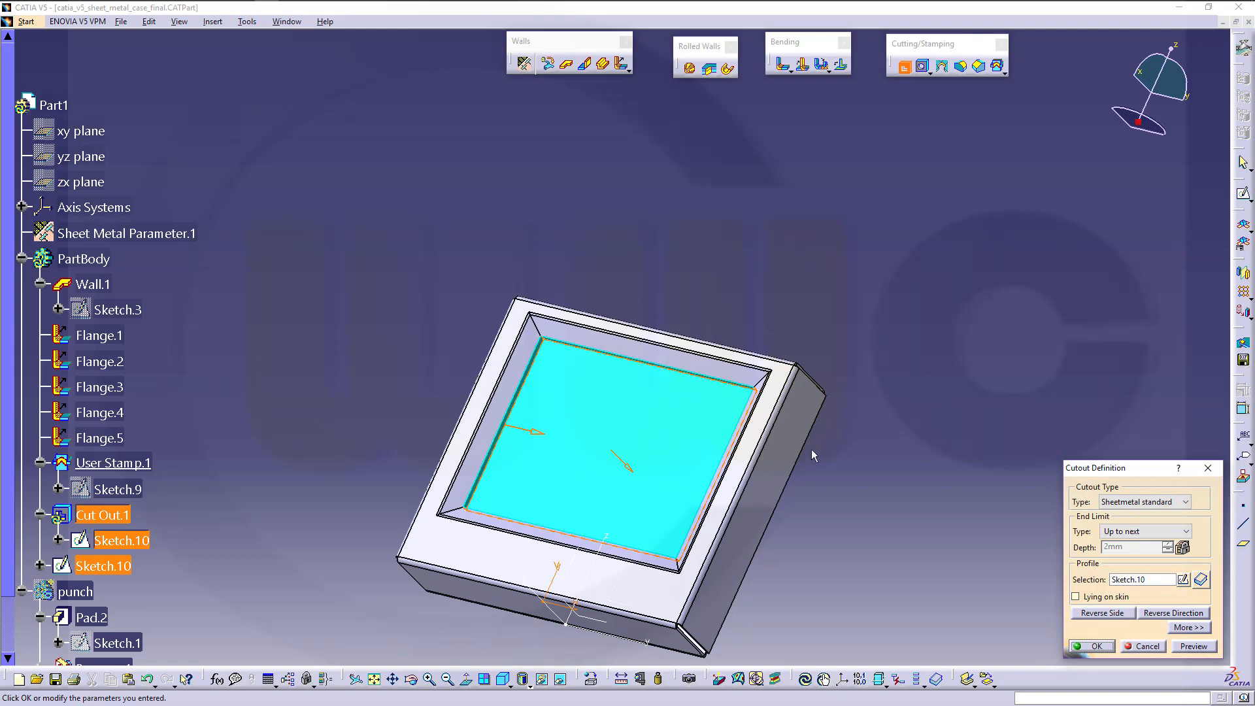
pyautogui.moveTo(801, 493); pyautogui.dragTo(874, 436, button='middle')
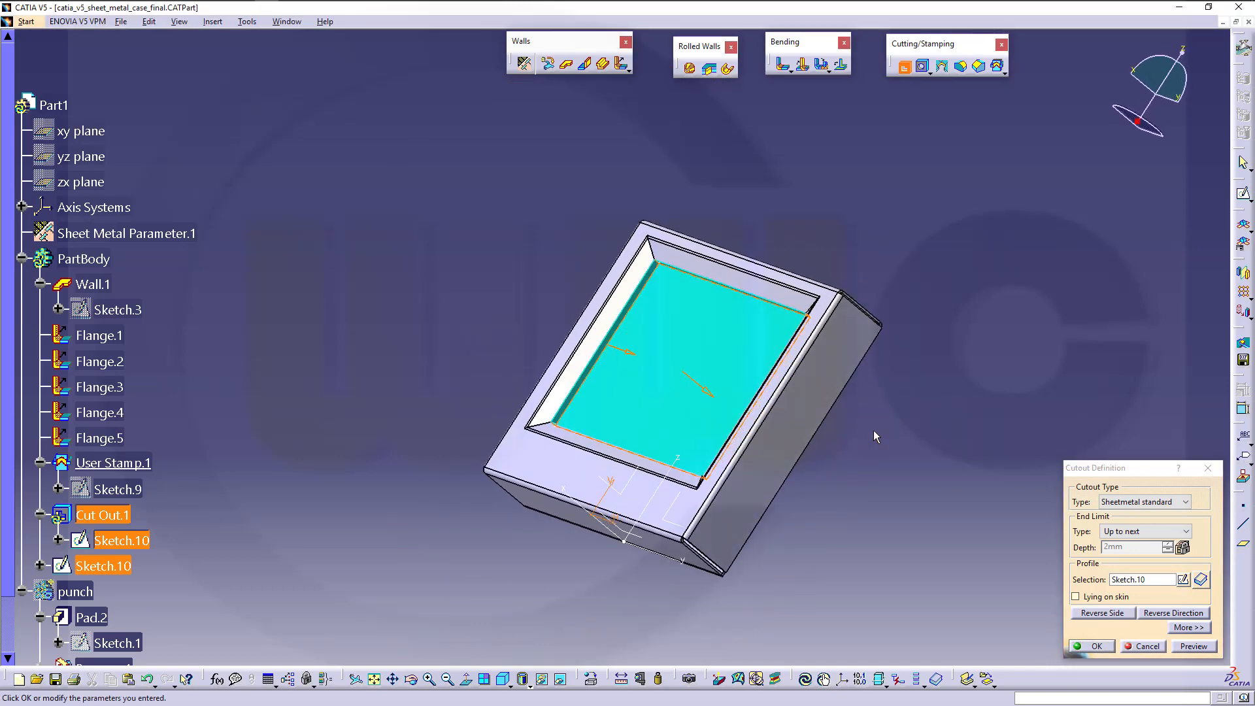
pyautogui.click(1075, 596)
pyautogui.moveTo(817, 498); pyautogui.dragTo(868, 465, button='middle')
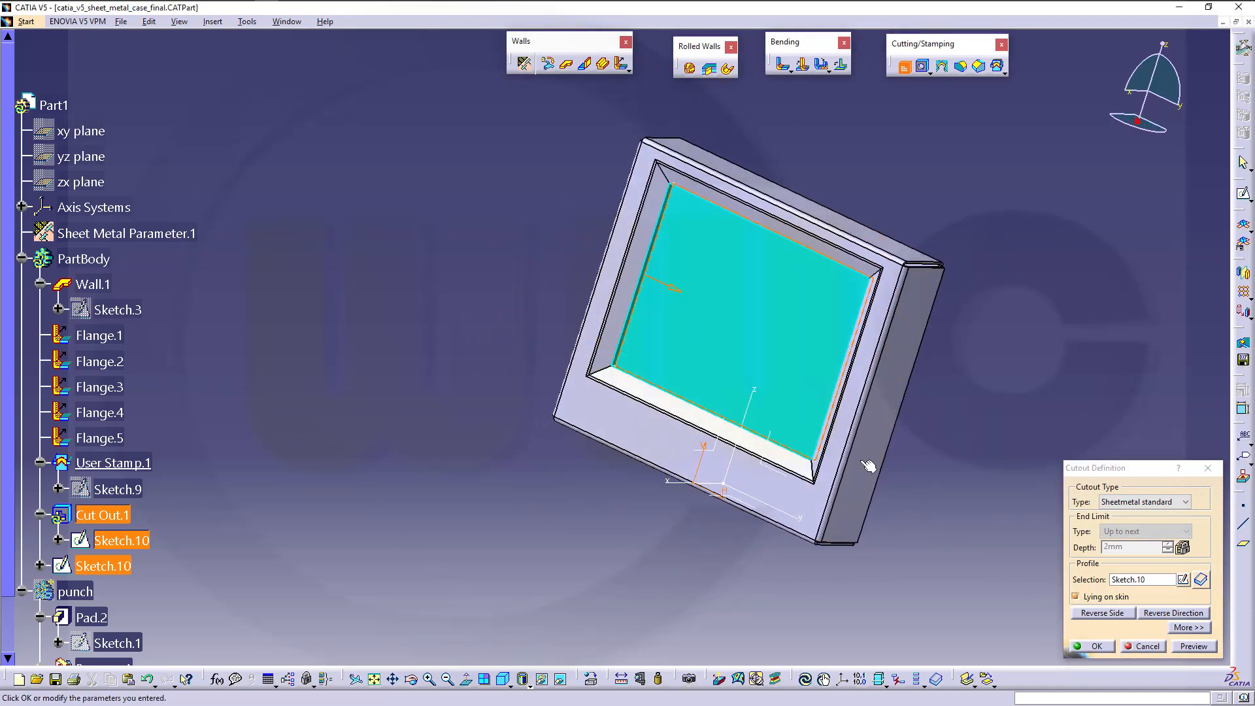
pyautogui.moveTo(970, 460); pyautogui.dragTo(945, 487, button='middle')
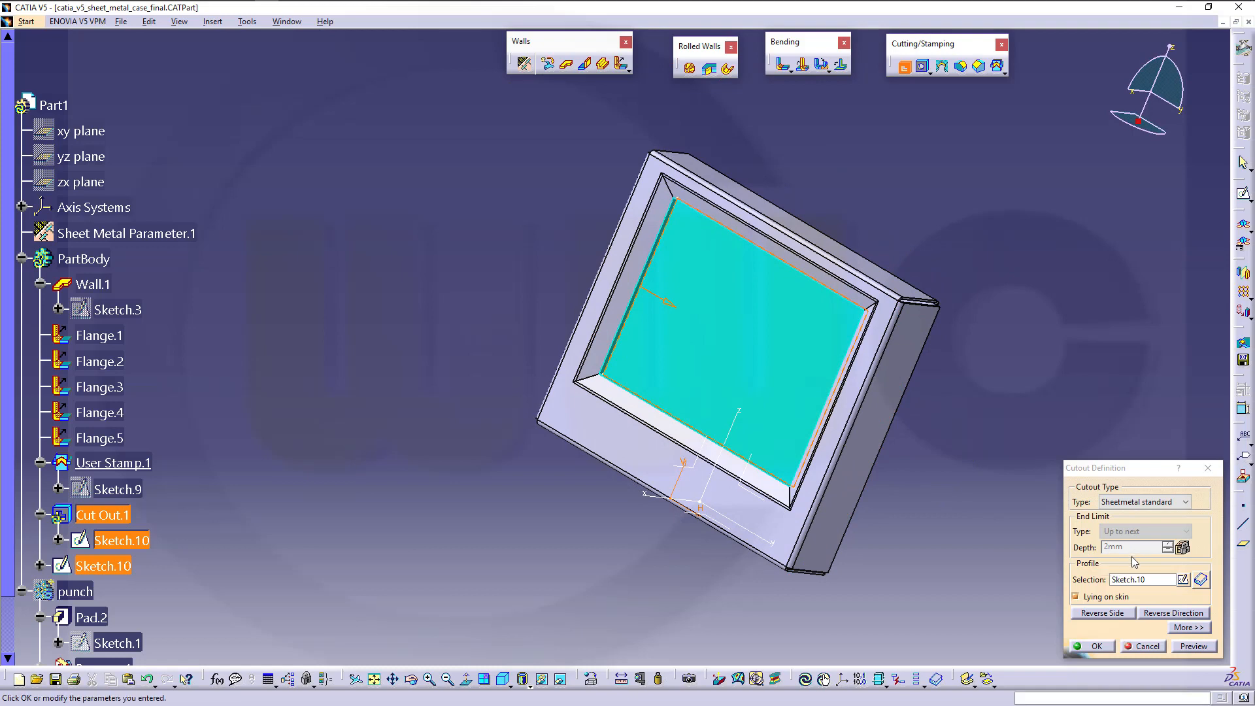
# Step: Preview the cutout, reverse its side so only the area inside the rectangle is removed, and create it
pyautogui.click(1196, 645)
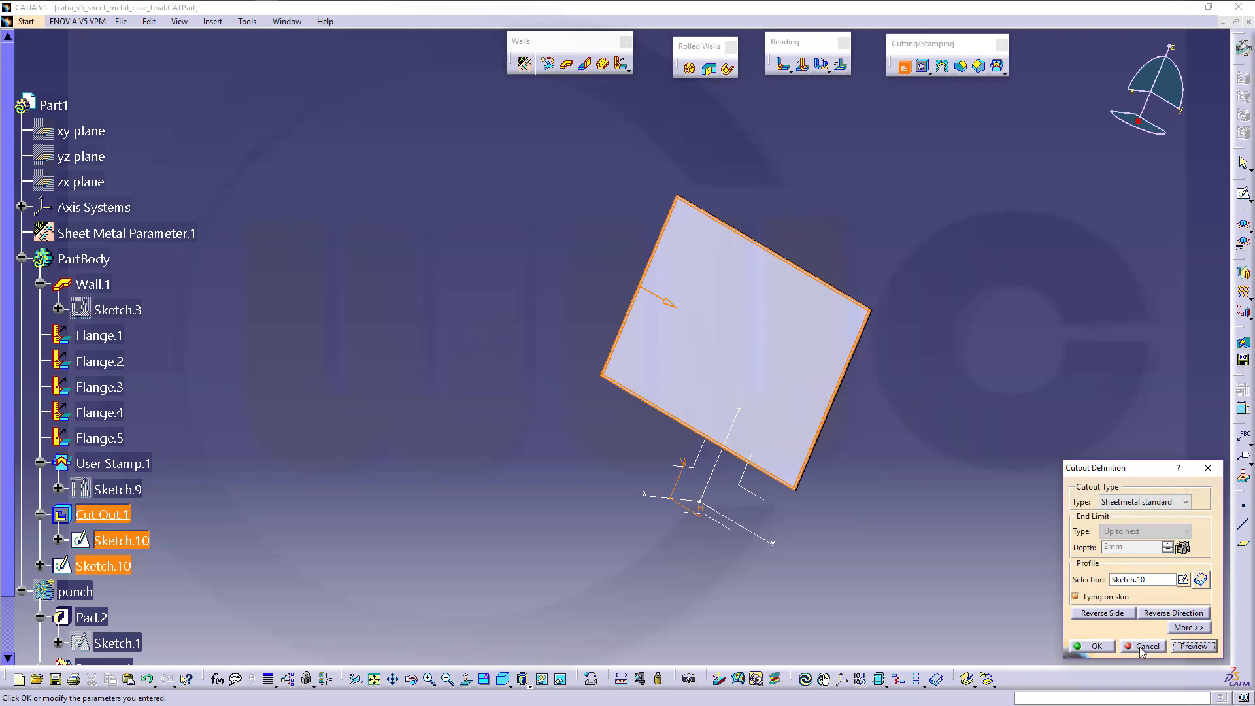
pyautogui.click(1108, 614)
pyautogui.click(1194, 646)
pyautogui.click(1095, 646)
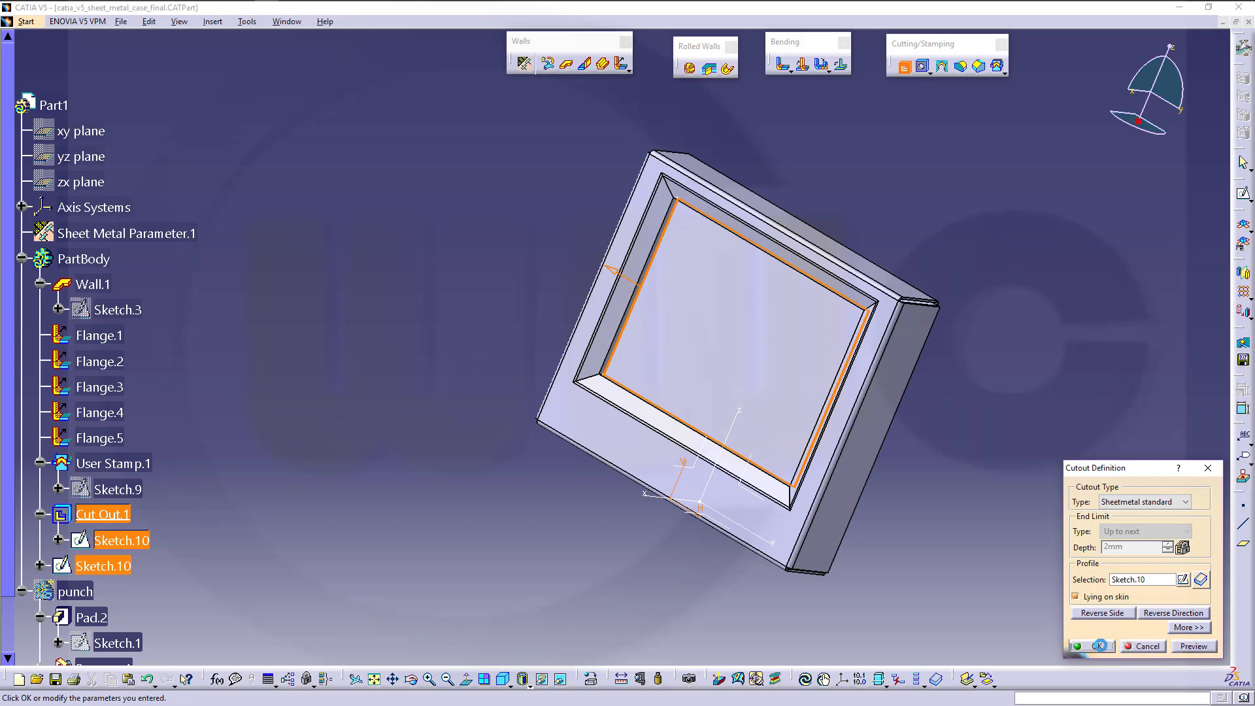
pyautogui.moveTo(575, 471); pyautogui.dragTo(558, 488, button='middle')
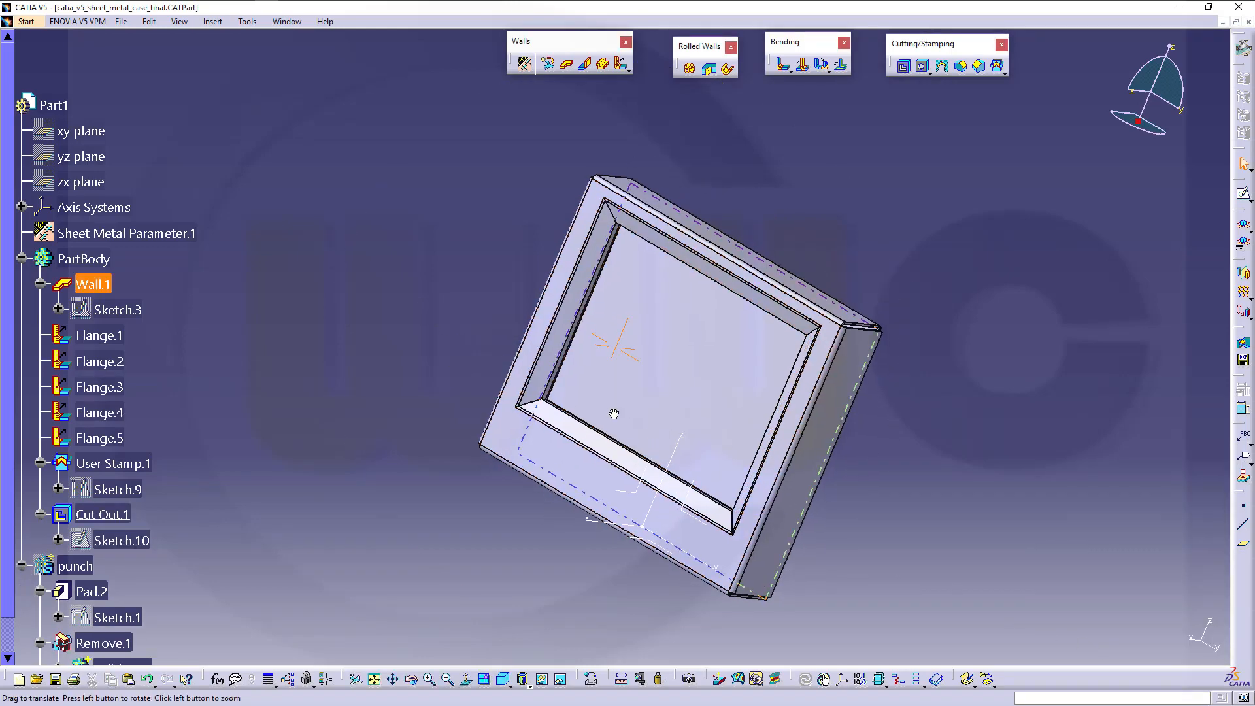
pyautogui.moveTo(607, 496); pyautogui.dragTo(798, 428, button='middle')
pyautogui.click(783, 376)
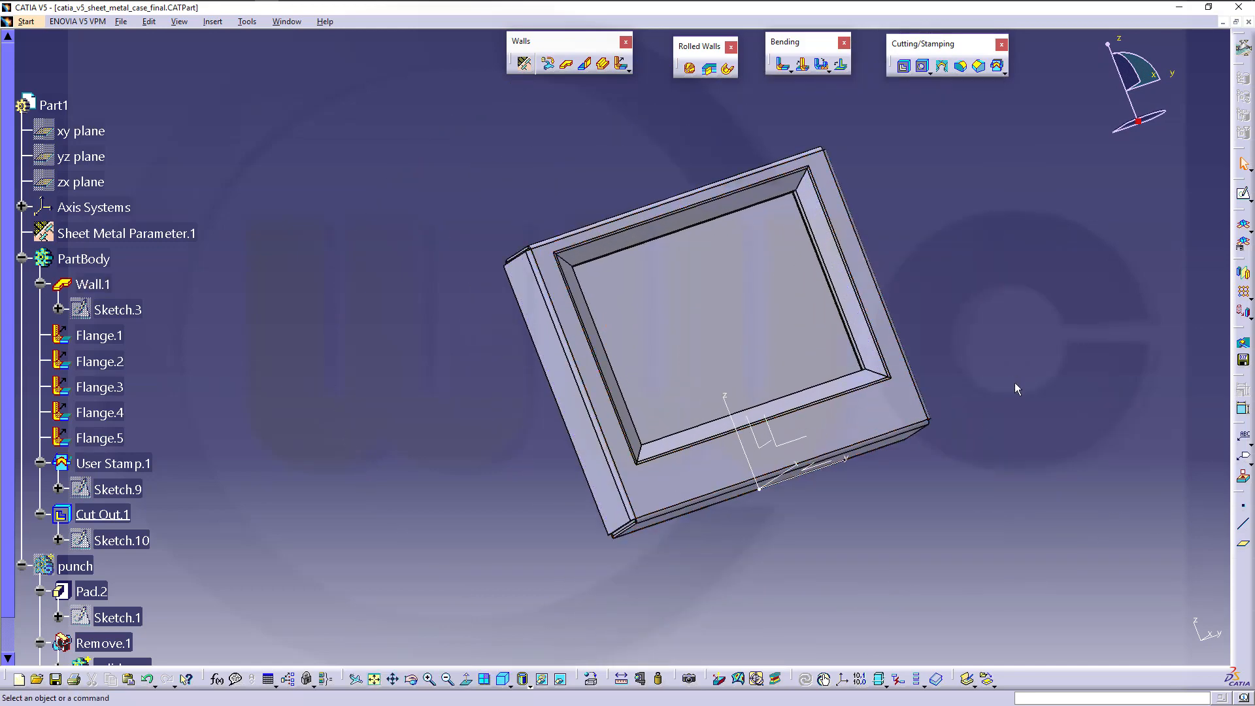